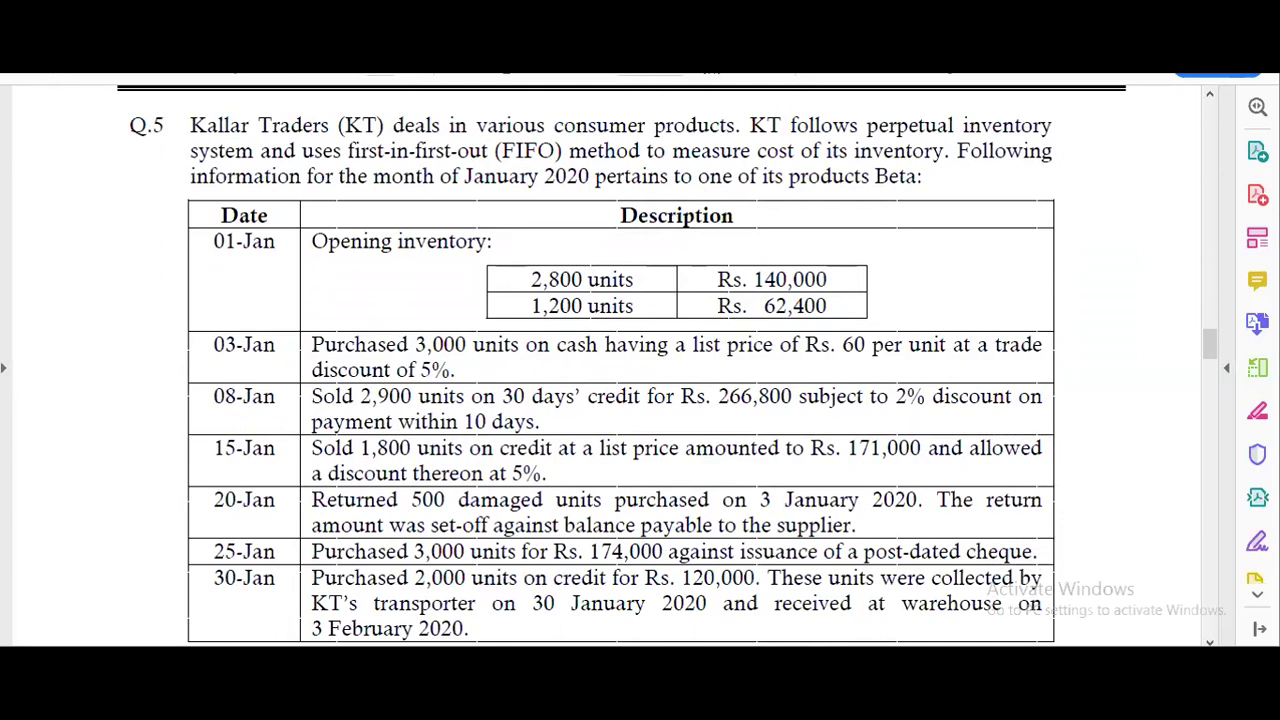
Switch to the Excel workbook's FIFO sheet and enter the date 1 Jan 2020 in cell A7.
mouse_move(551, 665)
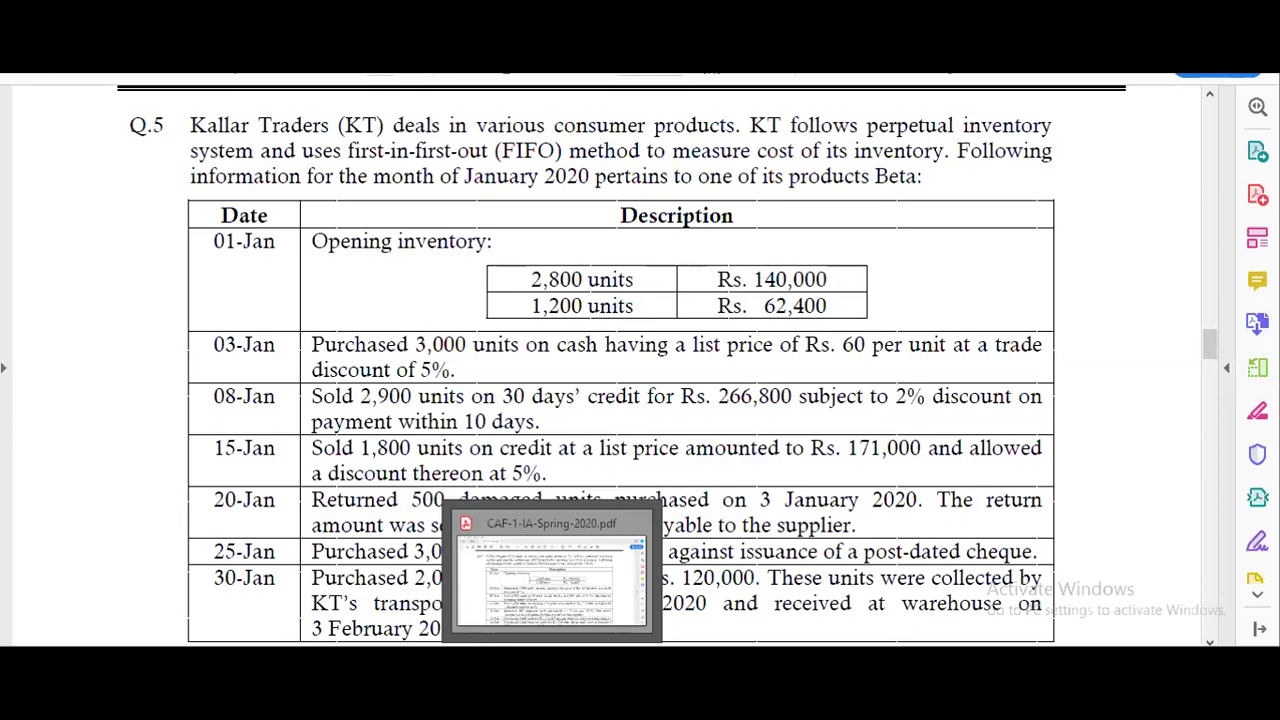
key(alt+Tab)
key(ctrl+Page_Down)
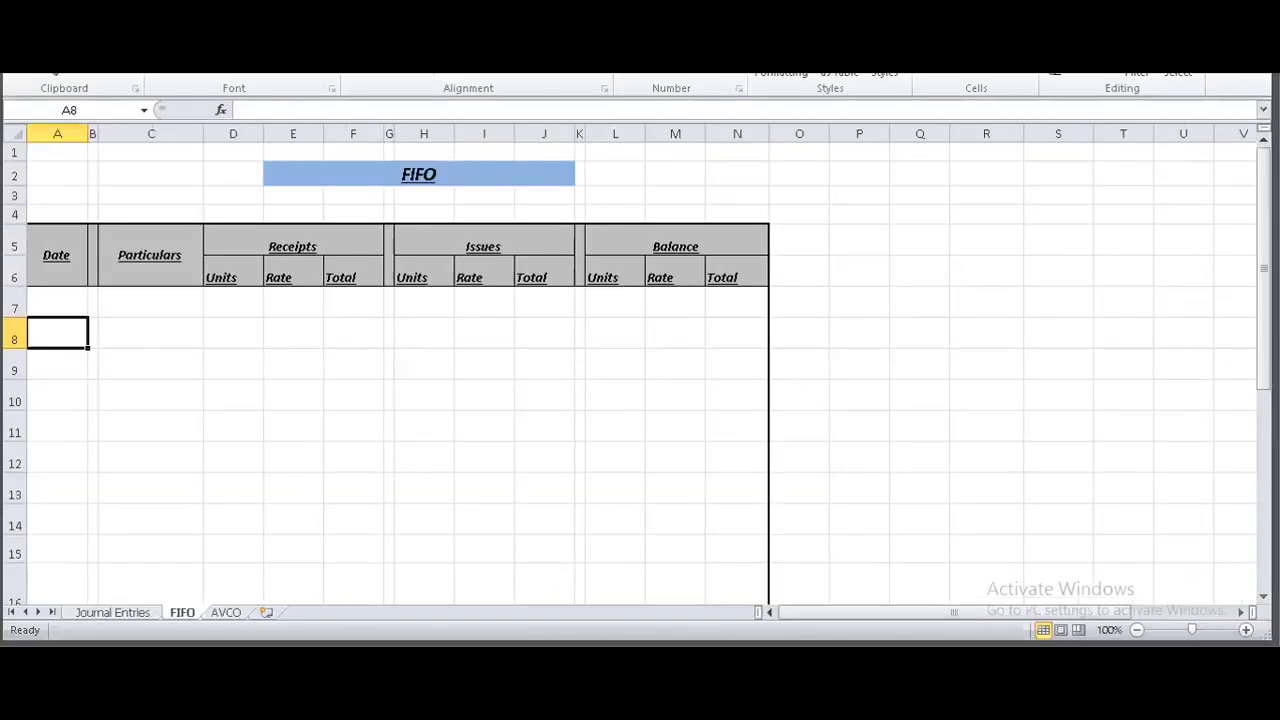
key(Up)
text(1 jan)
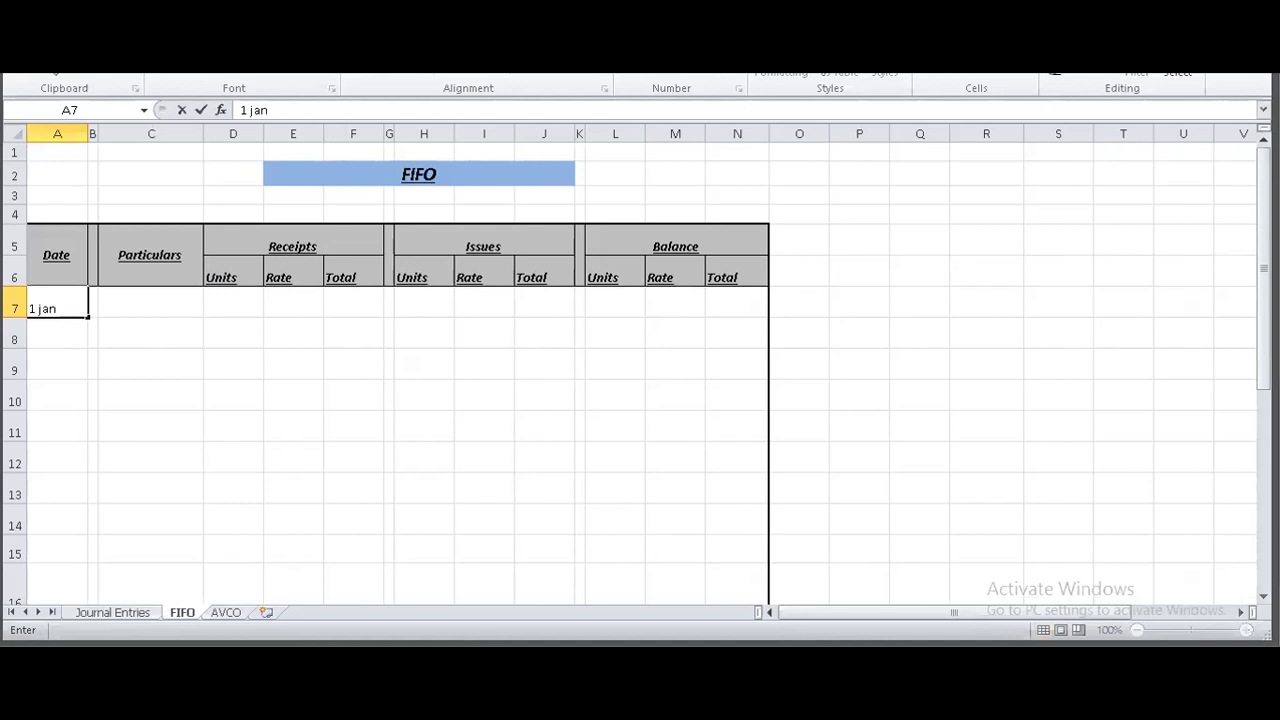
text( 2020)
key(Tab)
key(Tab)
Consult the opening inventory in the question PDF and enter 2800 as the Balance units in cell L7.
key(alt+Tab)
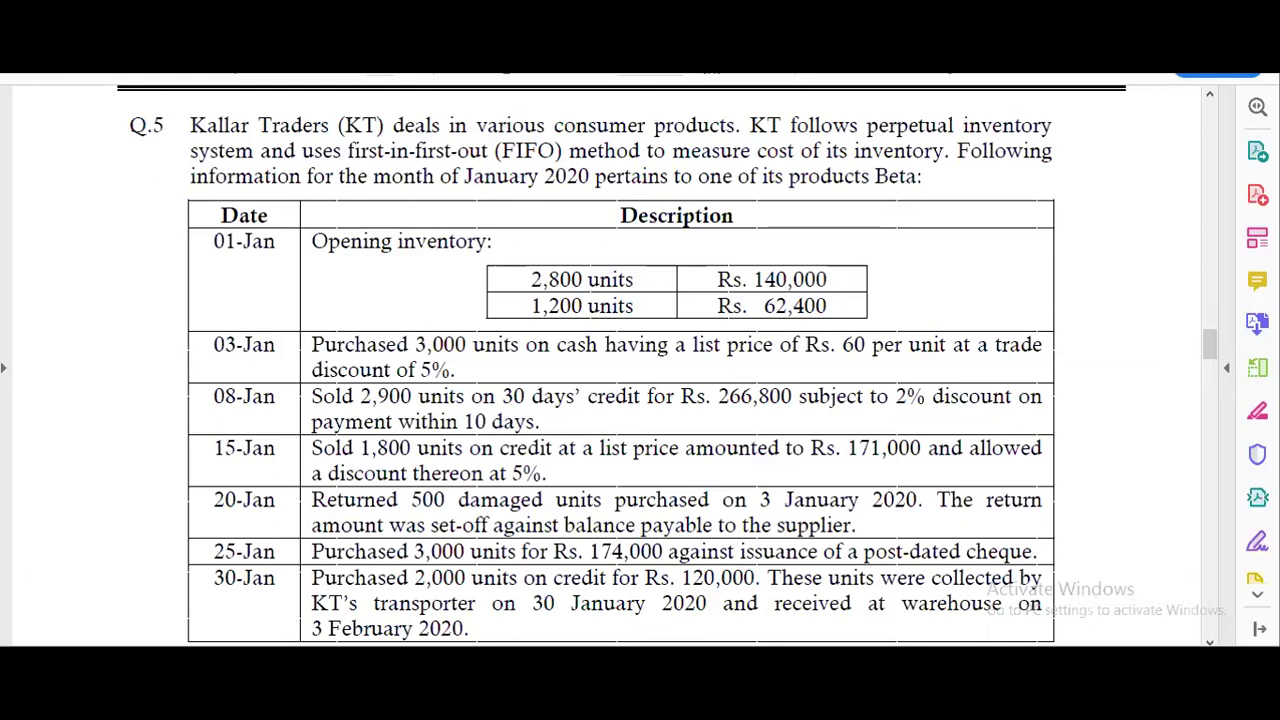
scroll(620, 364, down, 1)
scroll(620, 364, up, 1)
key(alt+Tab)
key(Tab)
key(Tab)
key(Tab)
key(Tab)
key(Tab)
key(Tab)
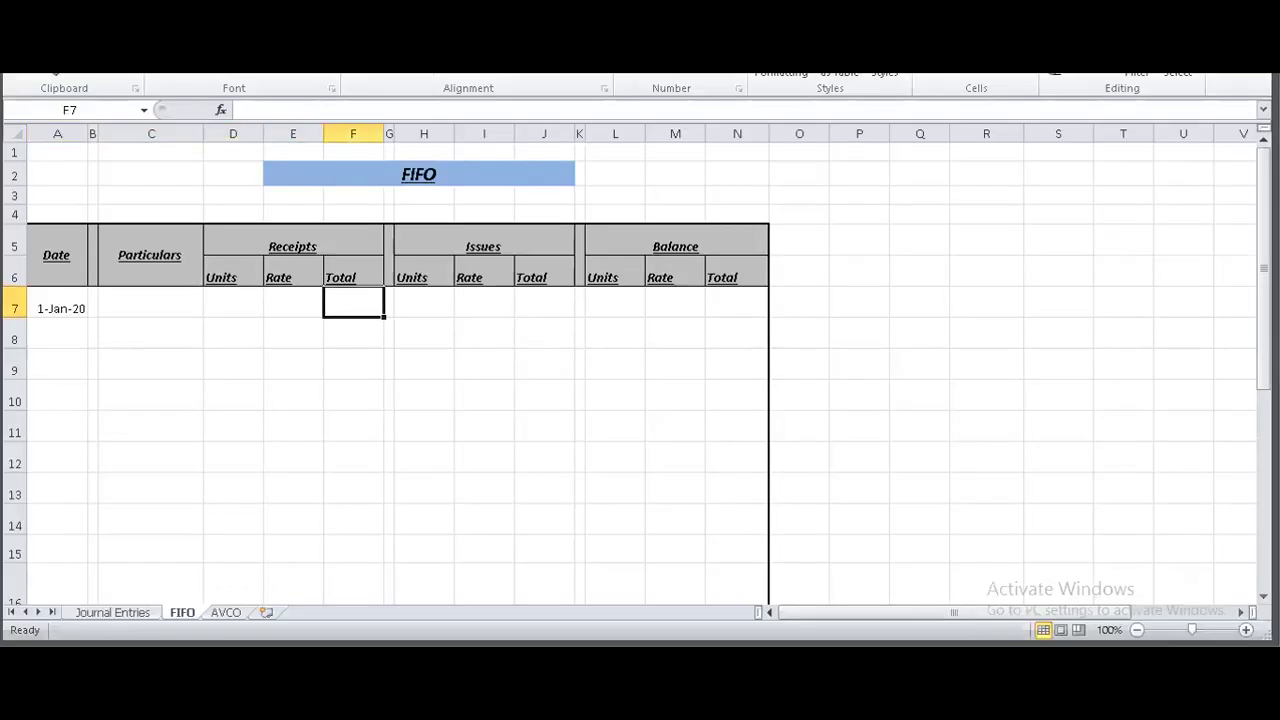
key(Tab)
key(Tab)
key(Tab)
text(2800)
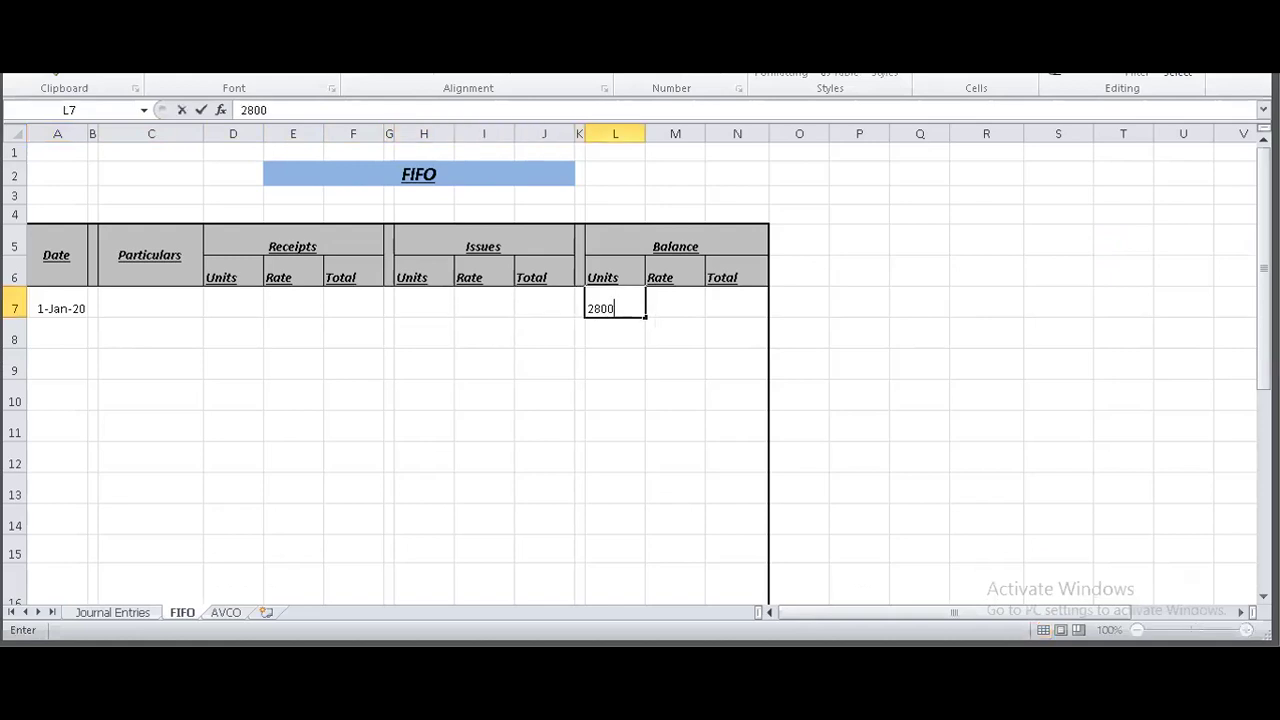
key(Tab)
Recheck the question PDF and enter 140,000 as the Balance total in cell N7.
key(alt+Tab)
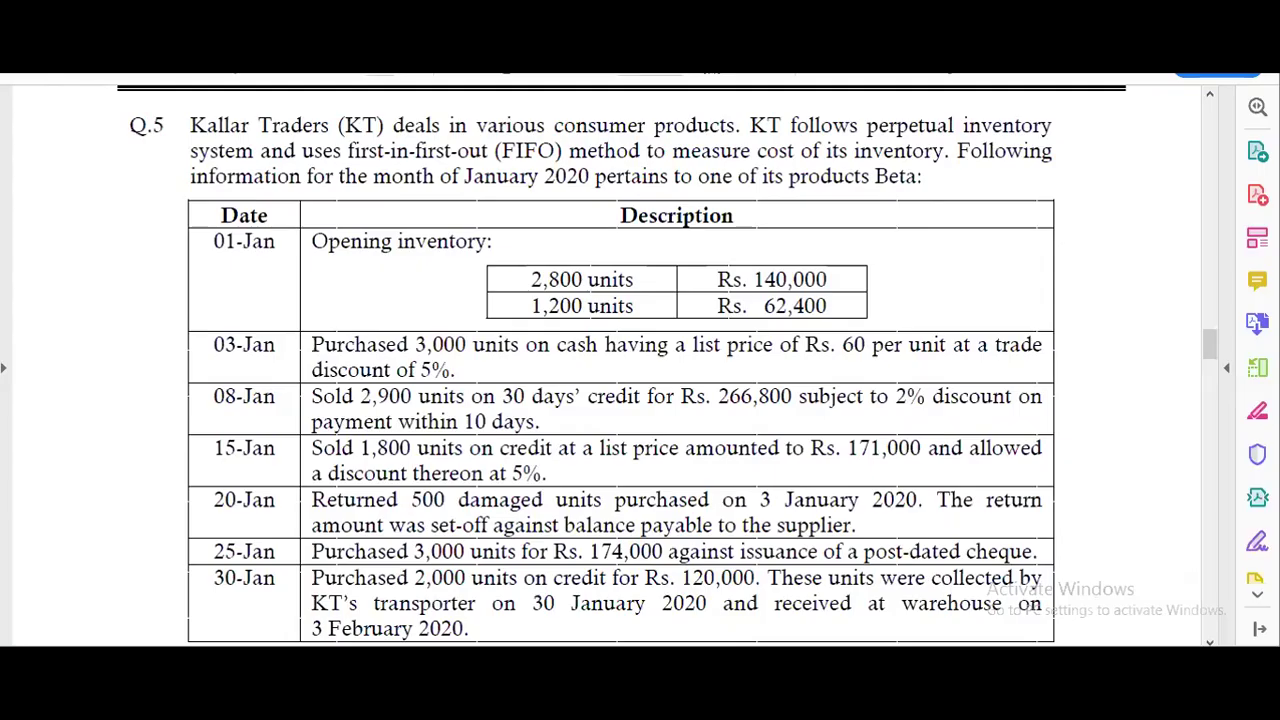
key(alt+Tab)
key(Tab)
text(14)
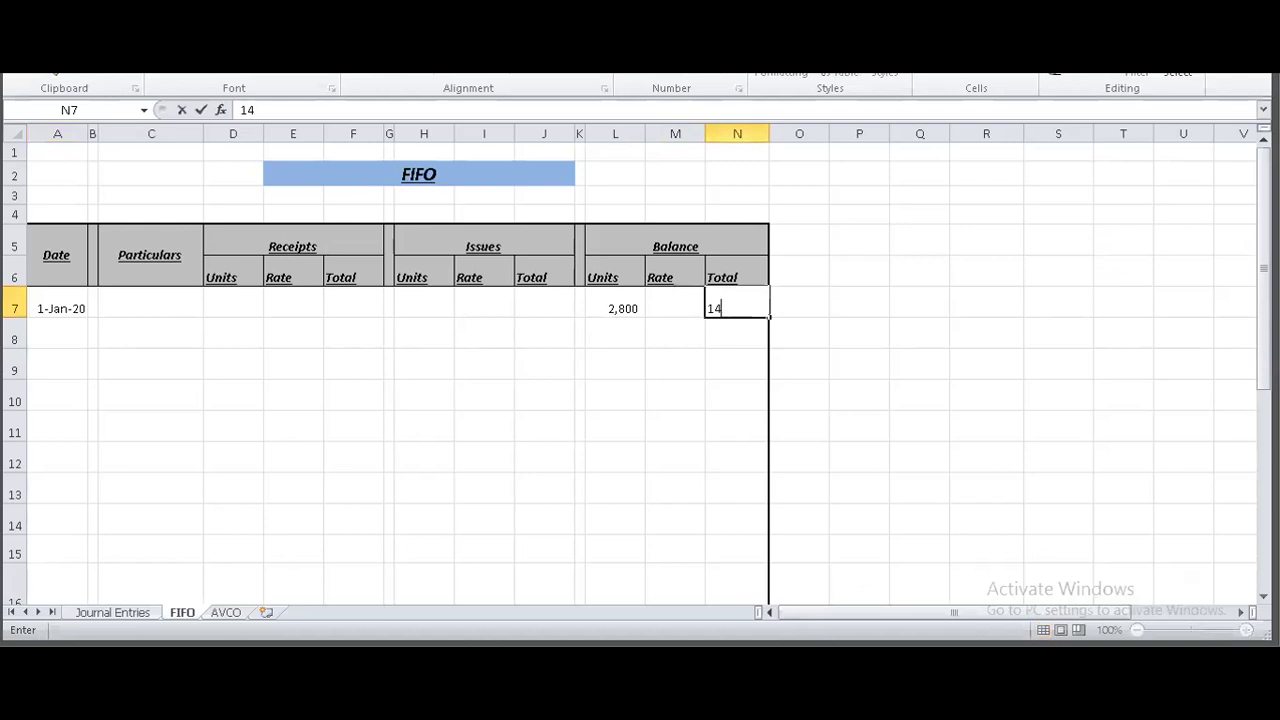
text(0,00000)
key(Return)
Calculate the first opening lot's Balance rate in cell M7 with the formula =N7/L7.
click(737, 308)
click(675, 308)
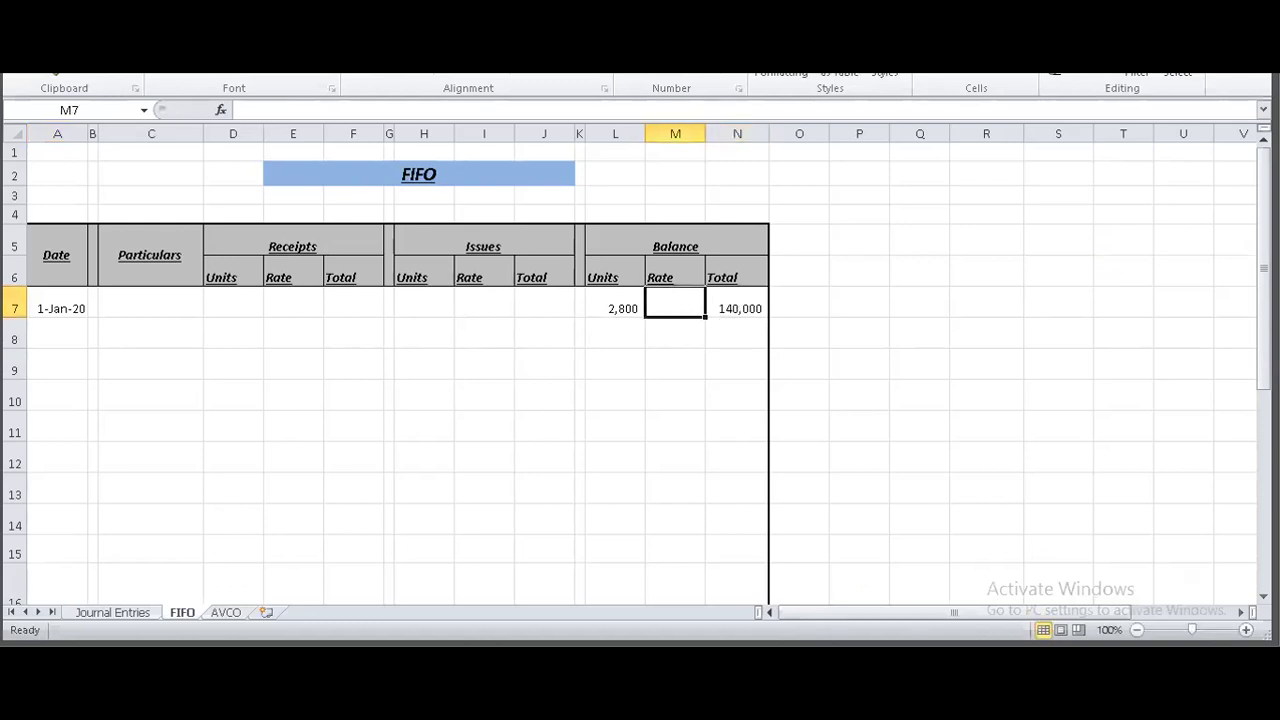
text(=)
key(Right)
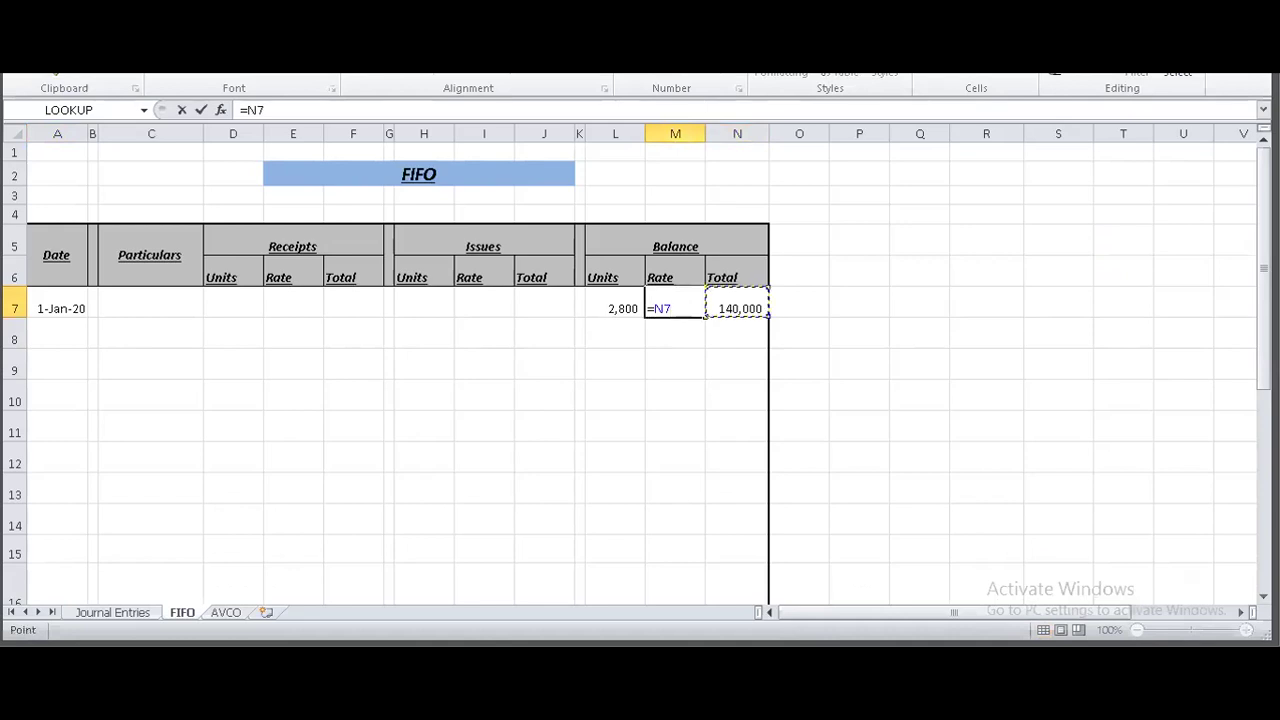
text(/)
key(Left)
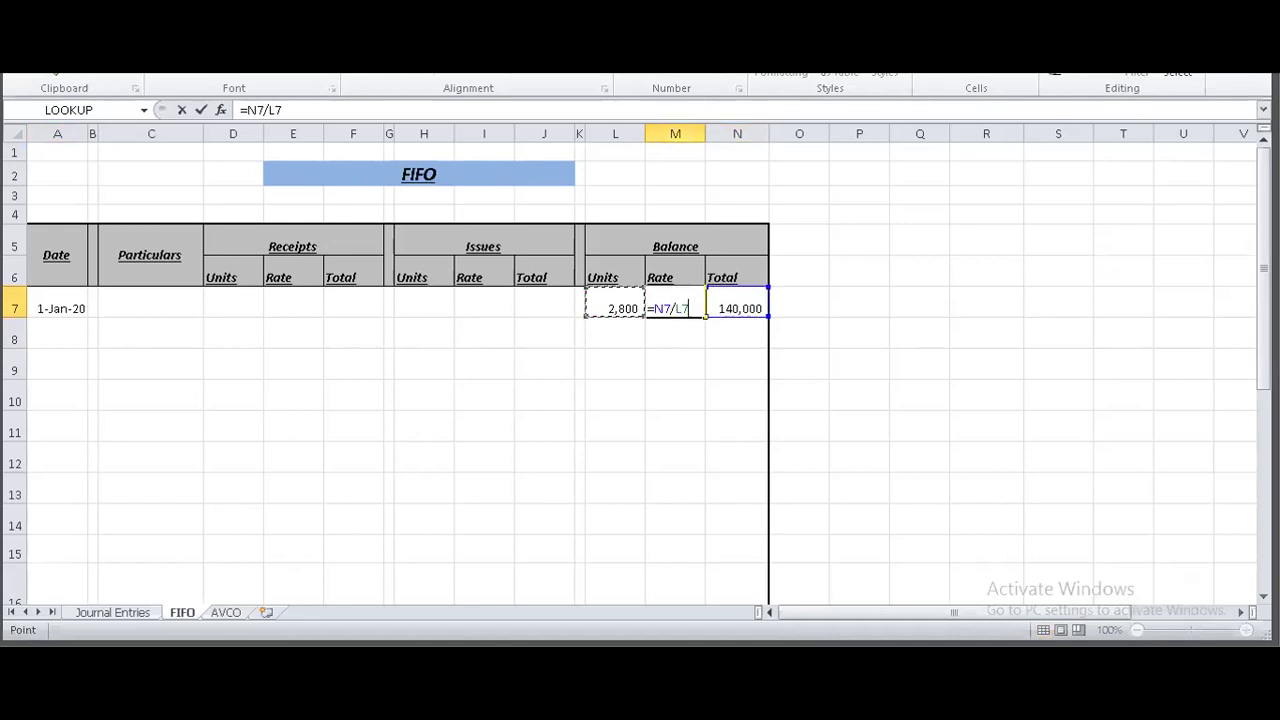
key(Return)
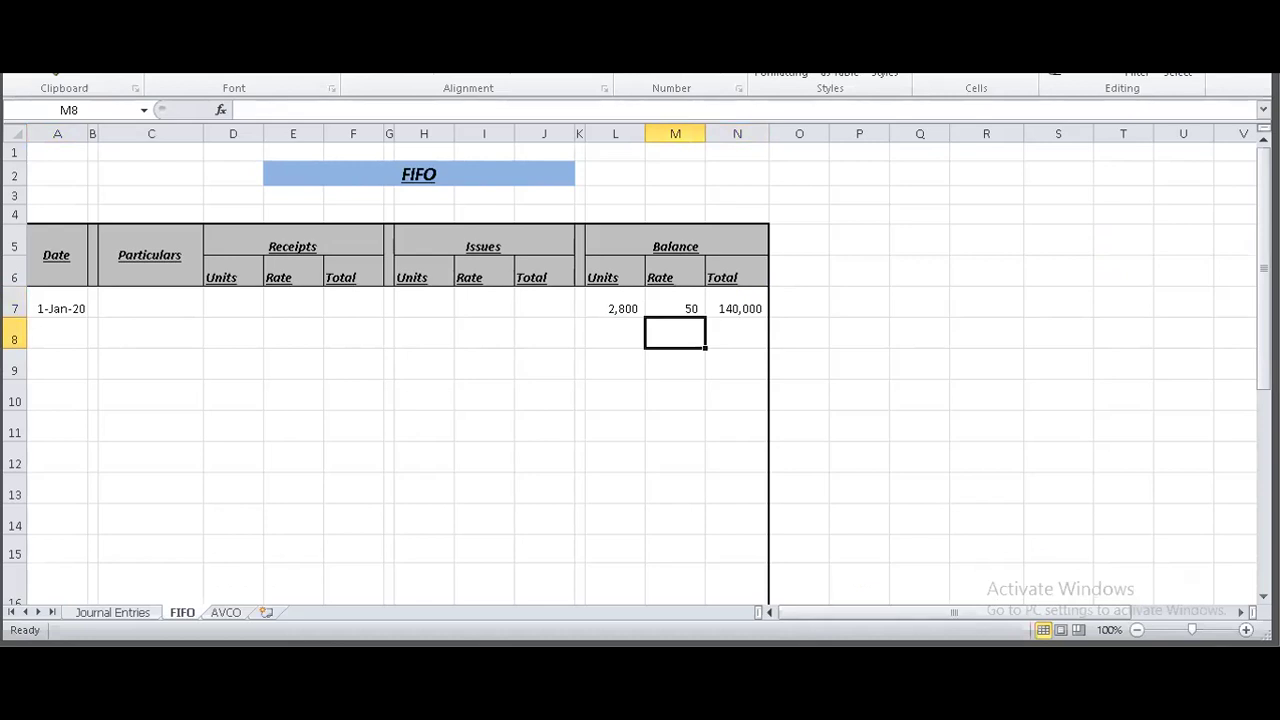
Enter the second opening lot from the question PDF in row 8: 1200 Balance units and a total of 62,400.
click(1247, 632)
click(1247, 632)
key(Left)
key(Left)
click(1137, 630)
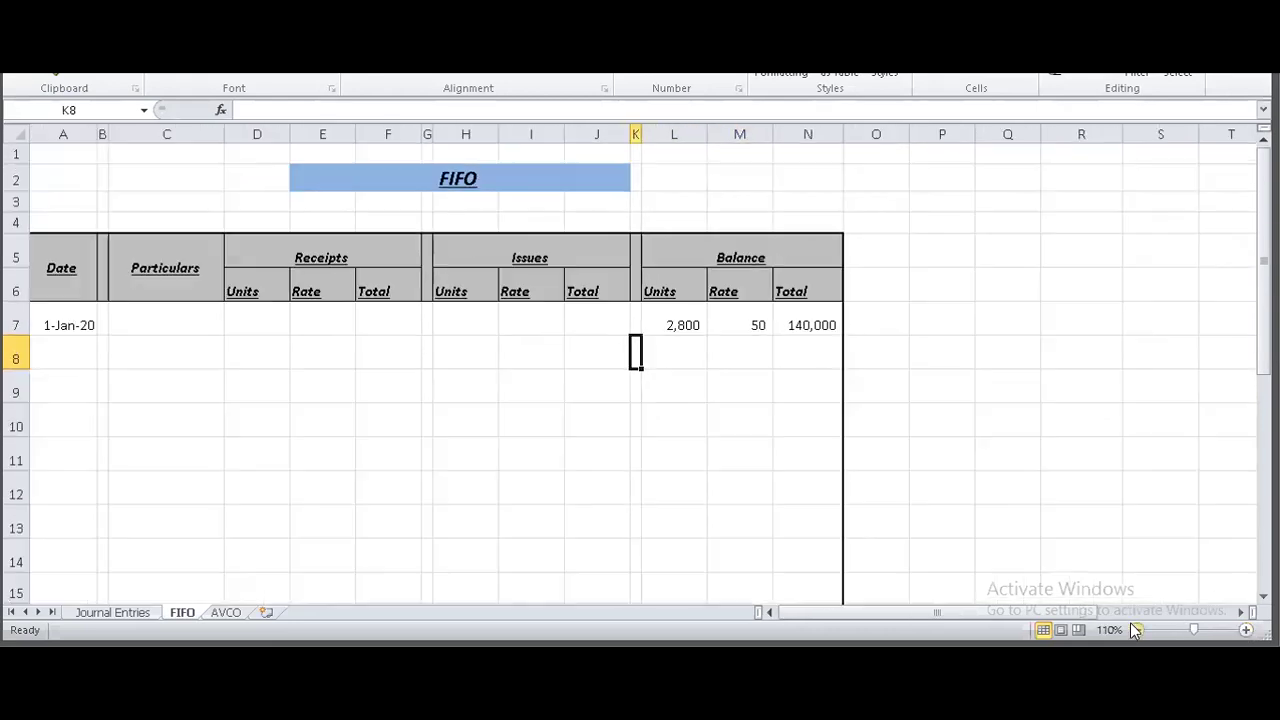
key(Right)
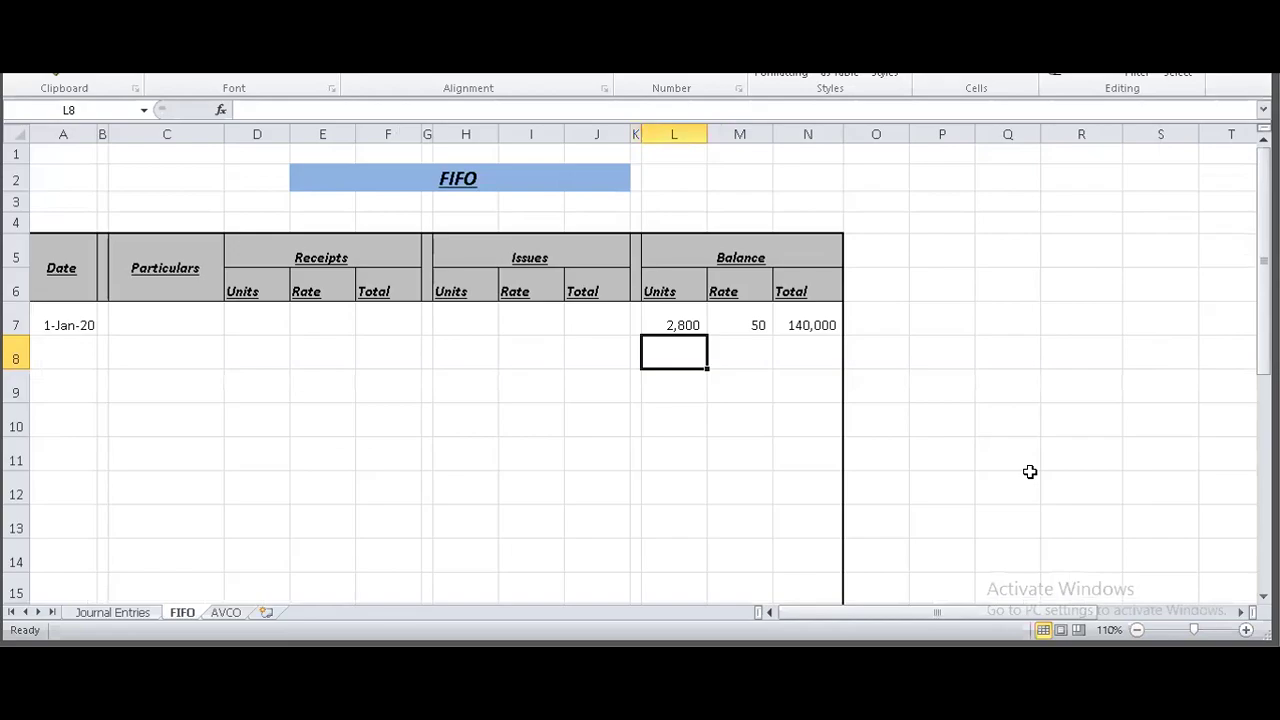
key(alt+Tab)
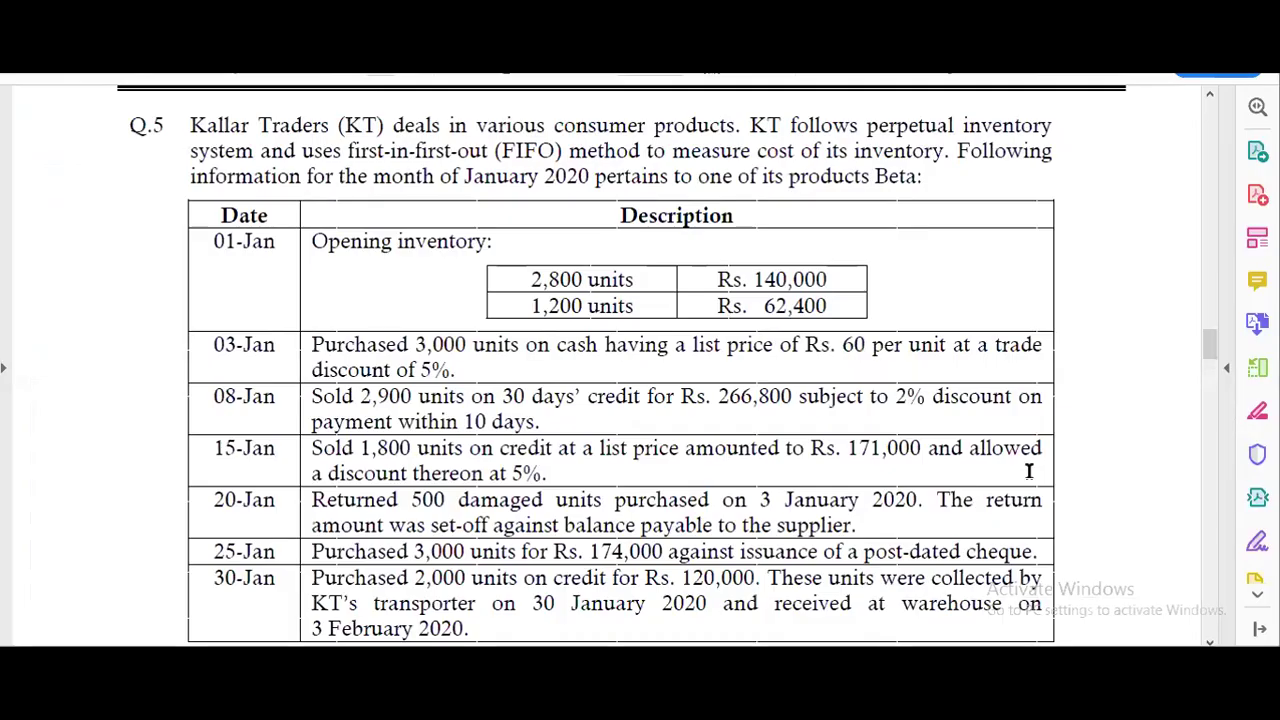
key(alt+Tab)
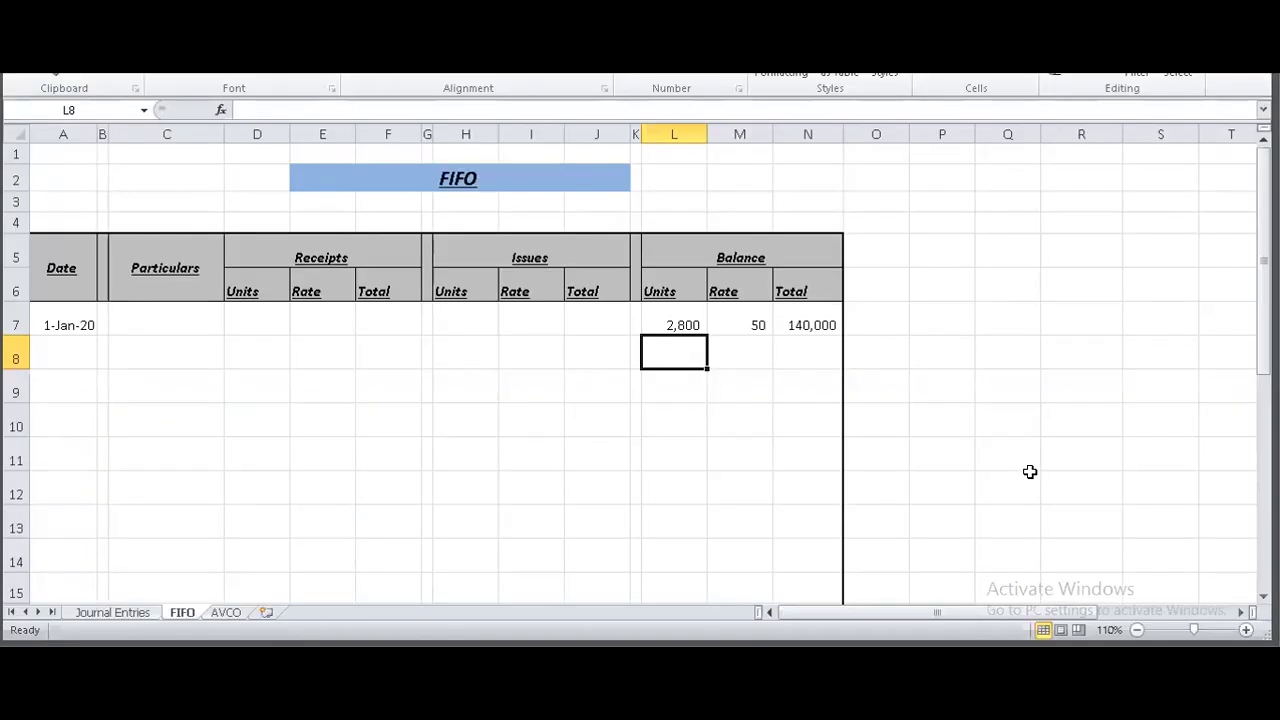
text(1200)
key(Right)
key(Right)
text(62,400)
key(Return)
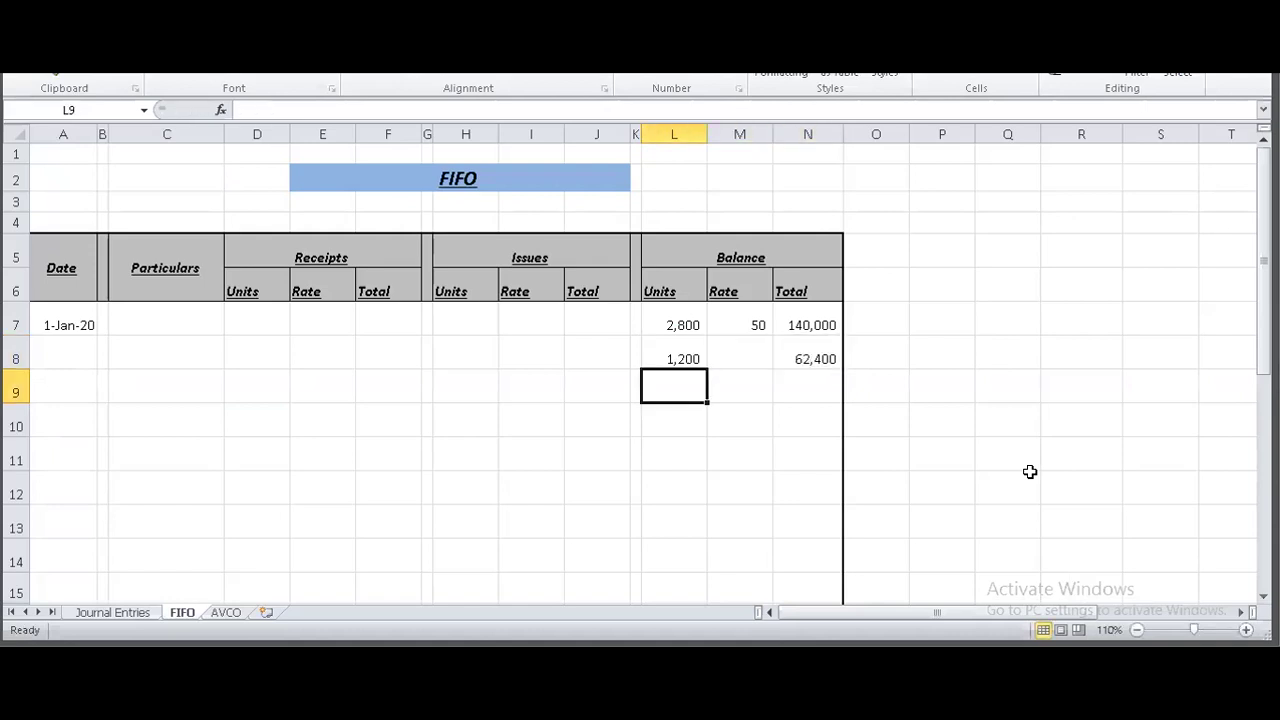
Calculate the second opening lot's Balance rate in cell M8 with the formula =N8/L8.
key(Up)
key(Right)
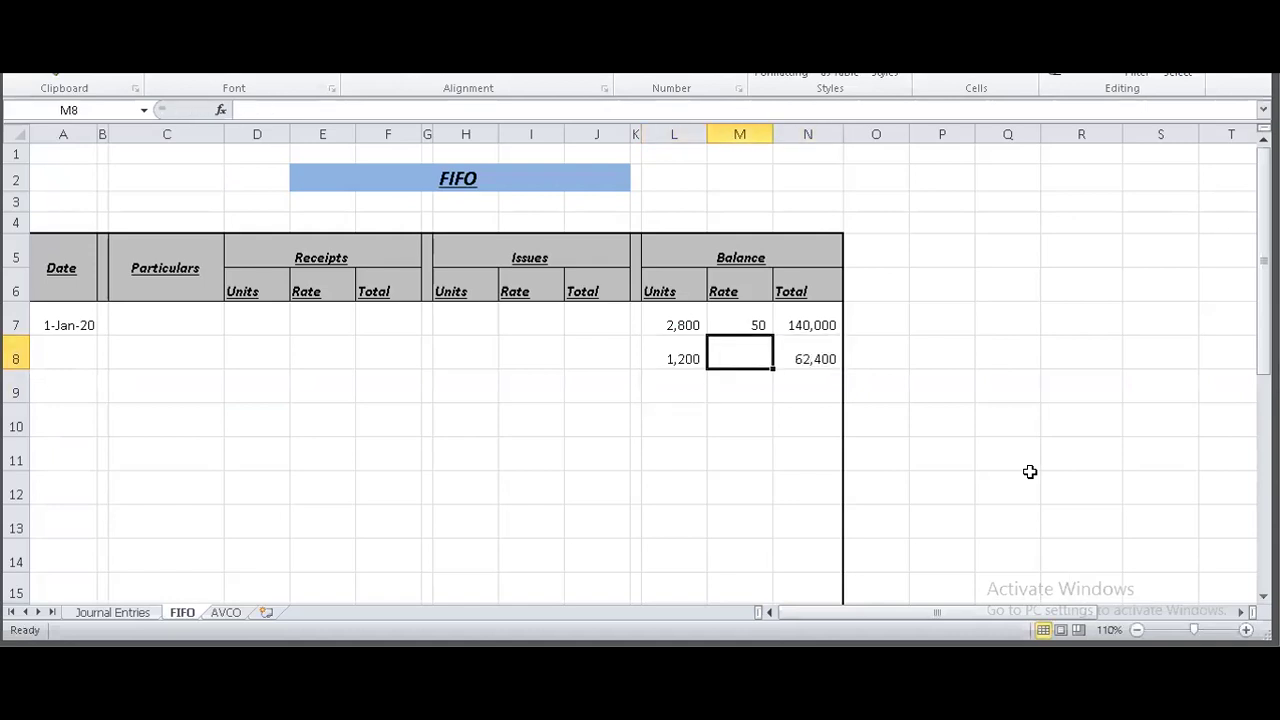
text(=N8/)
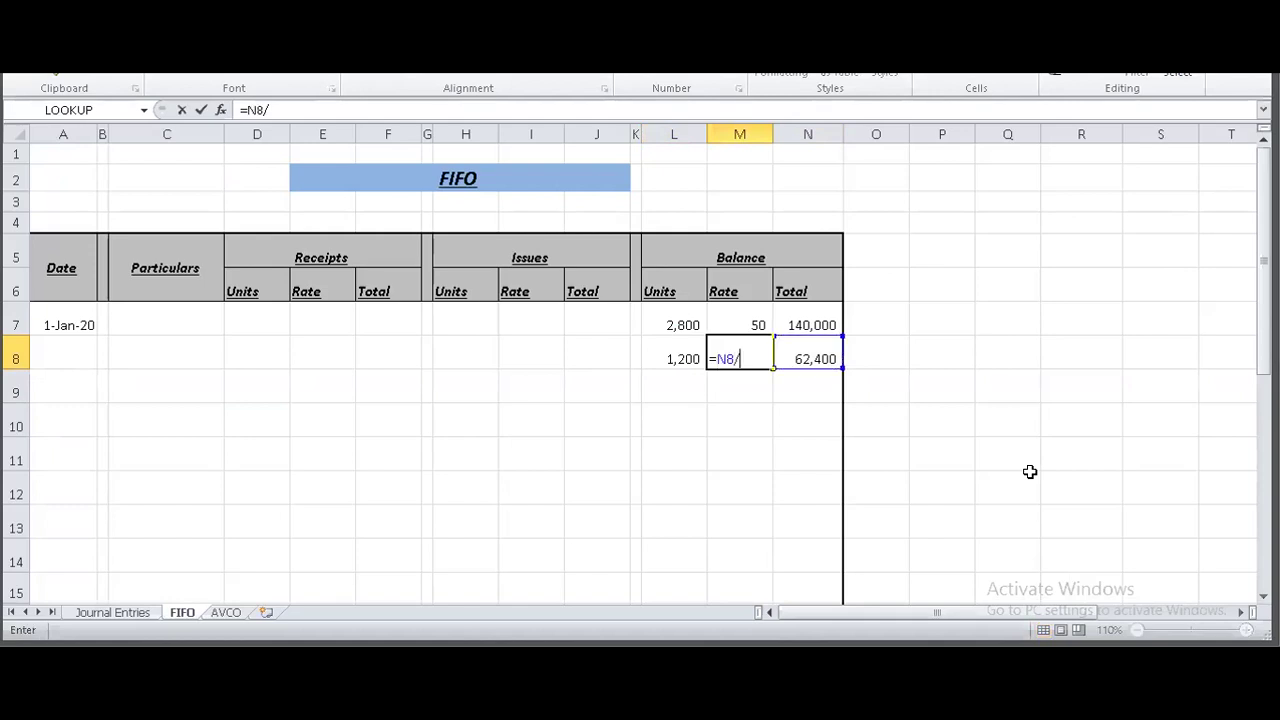
key(Left)
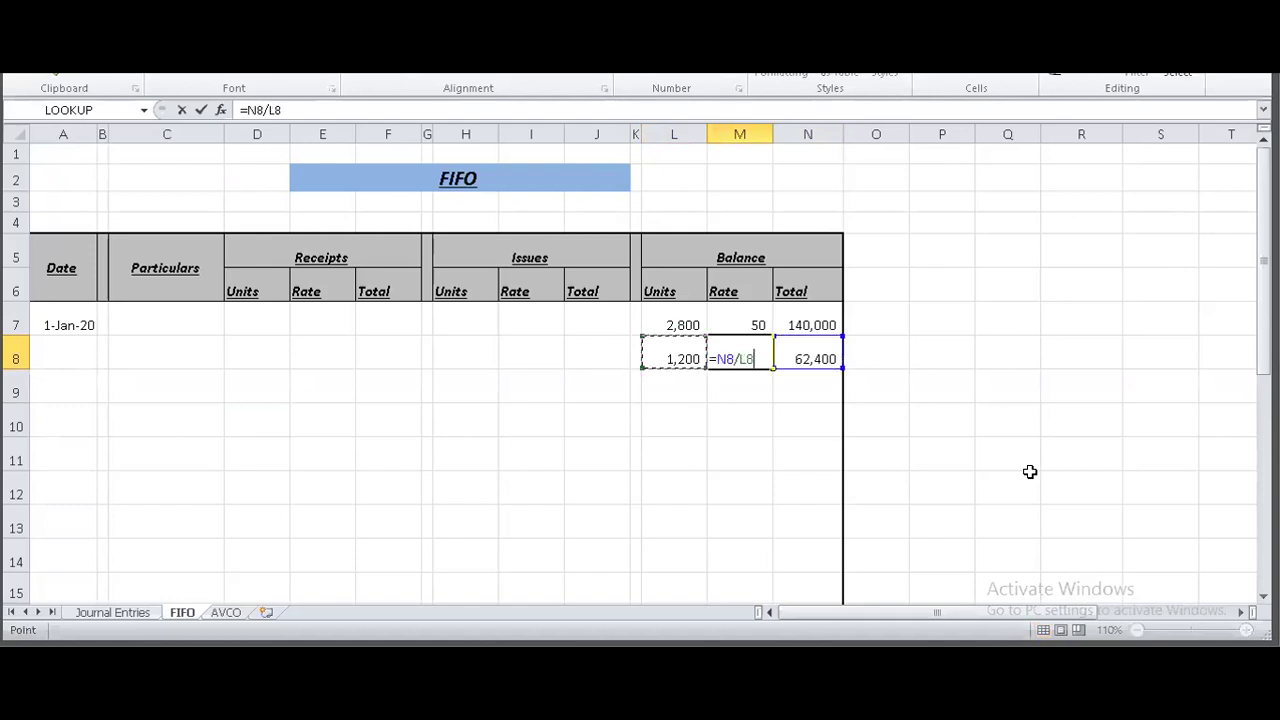
key(Return)
key(Down)
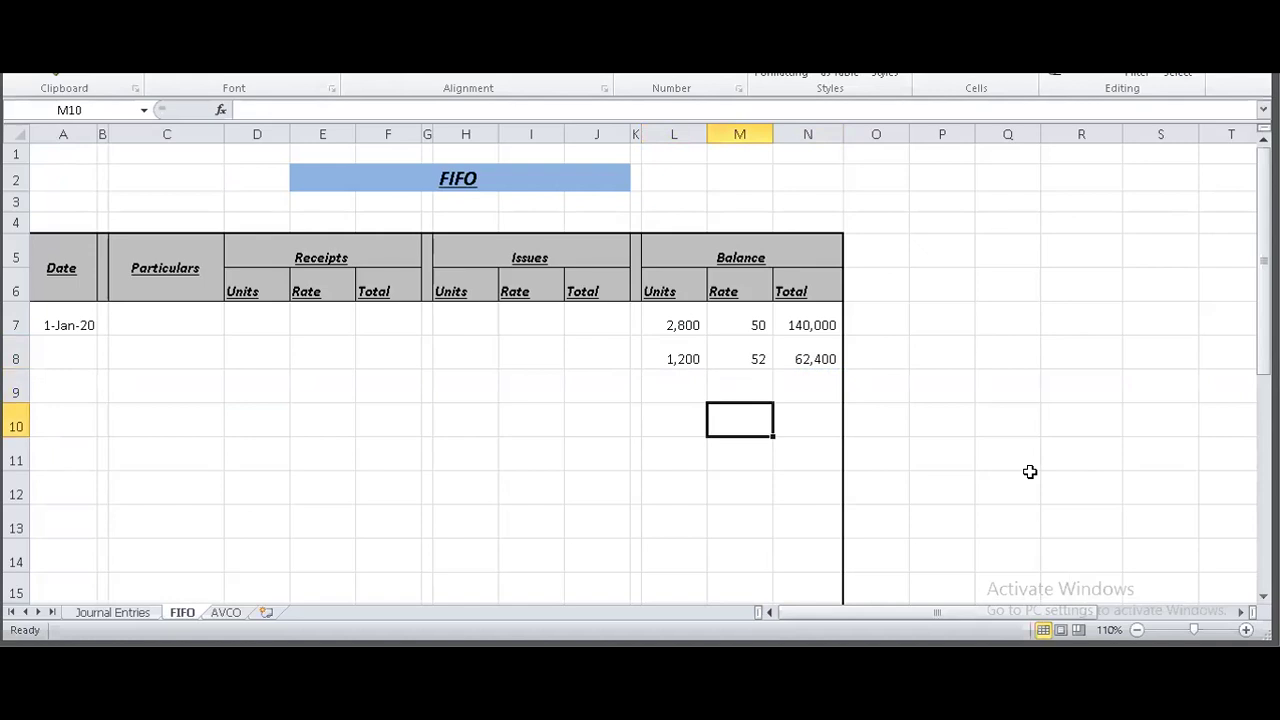
key(Left)
key(Up)
key(Up)
key(Up)
key(ctrl+b)
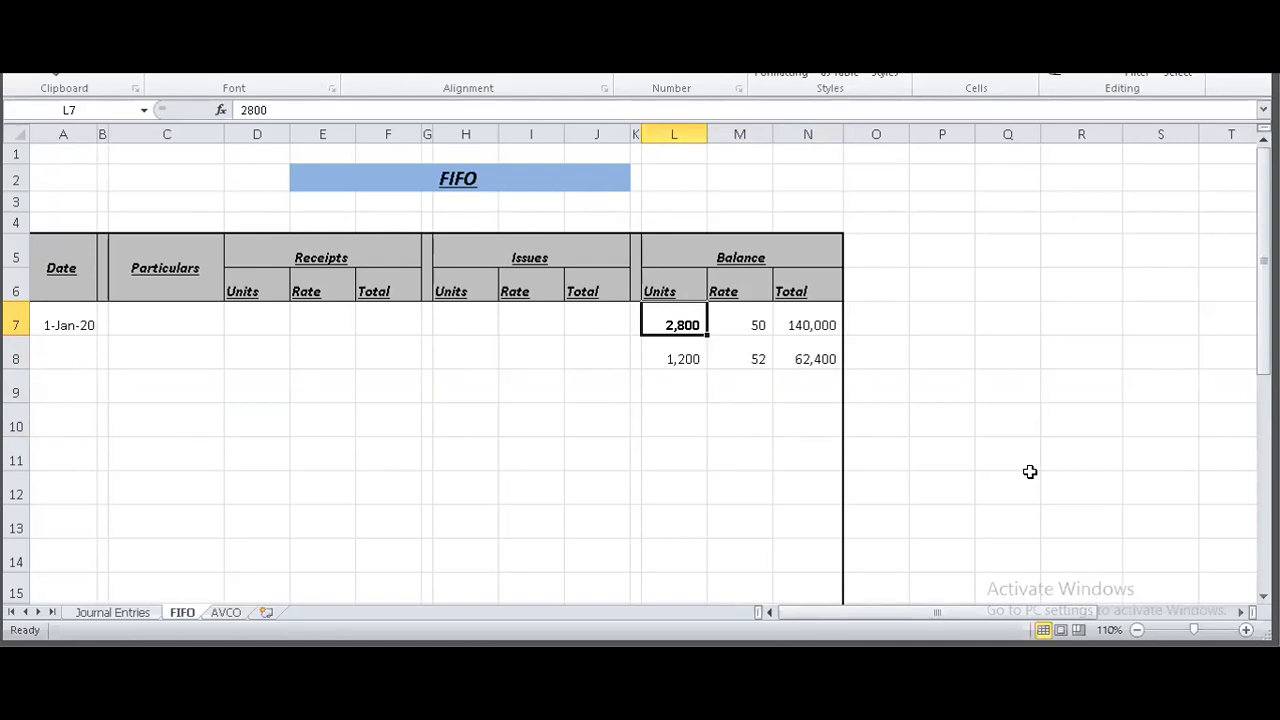
key(Down)
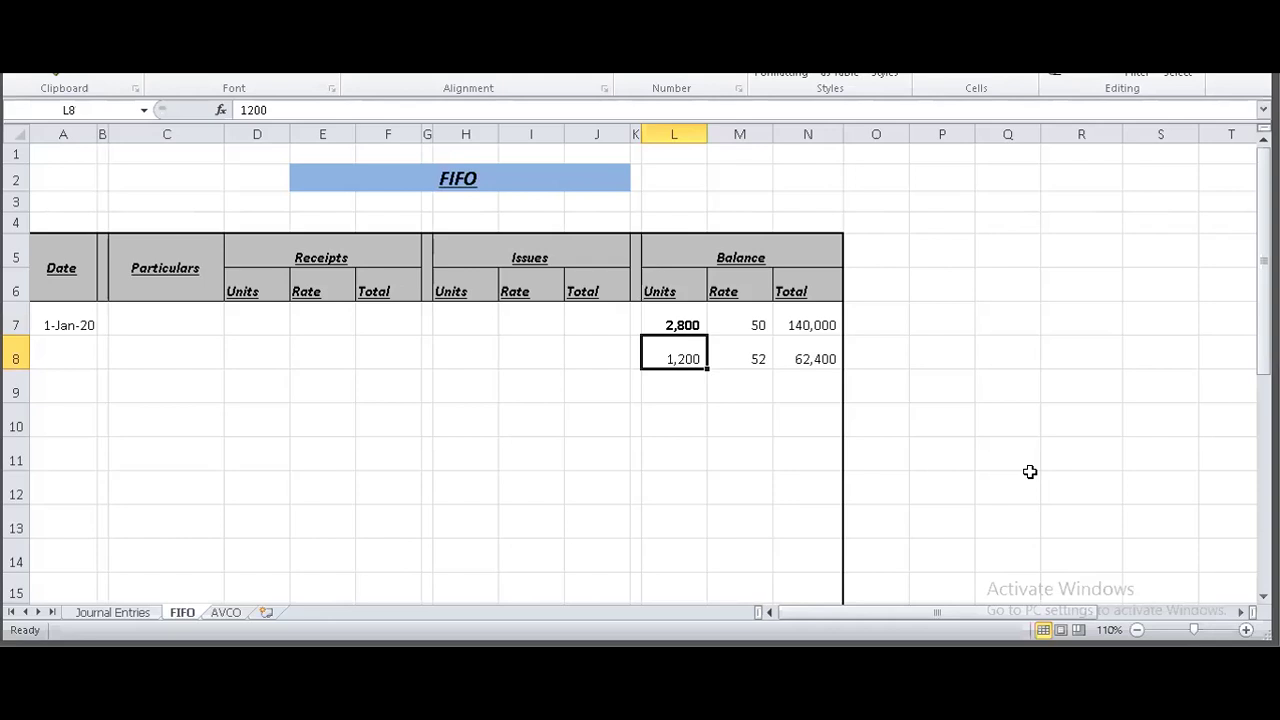
key(Up)
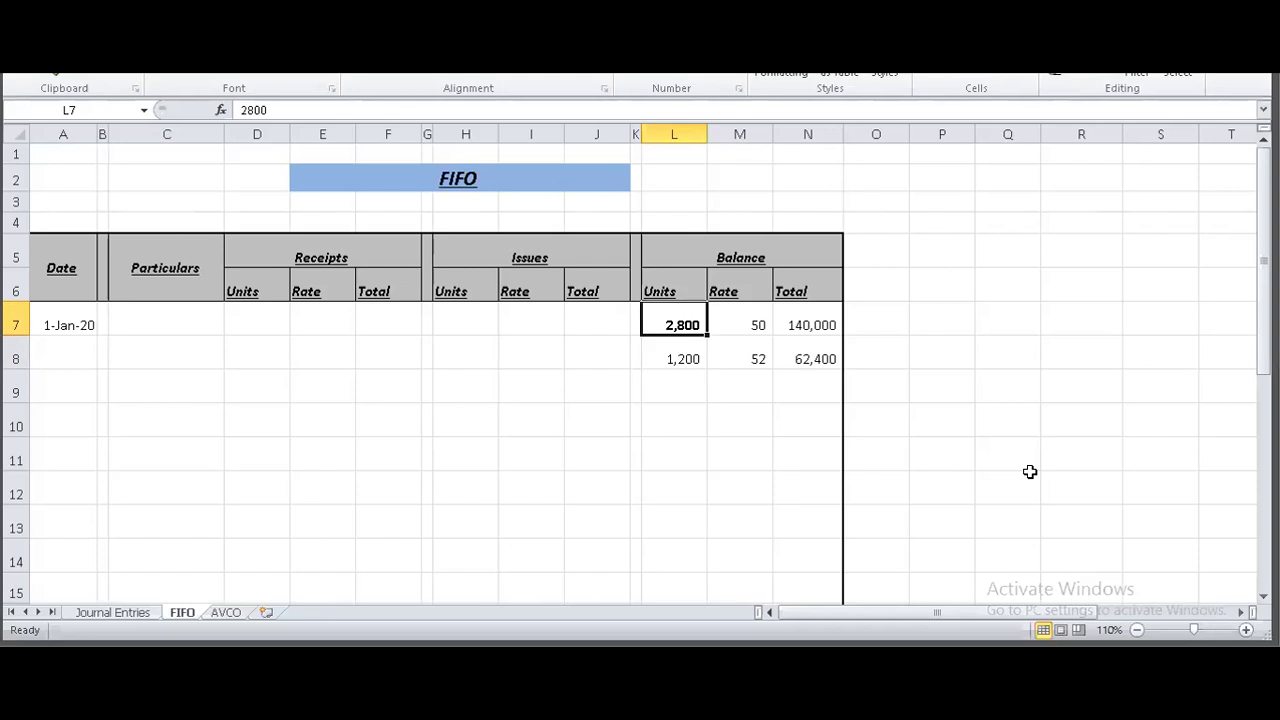
key(ctrl+b)
Label the 1 January row "Opening Balance" in the Particulars cell C7.
key(Down)
key(Down)
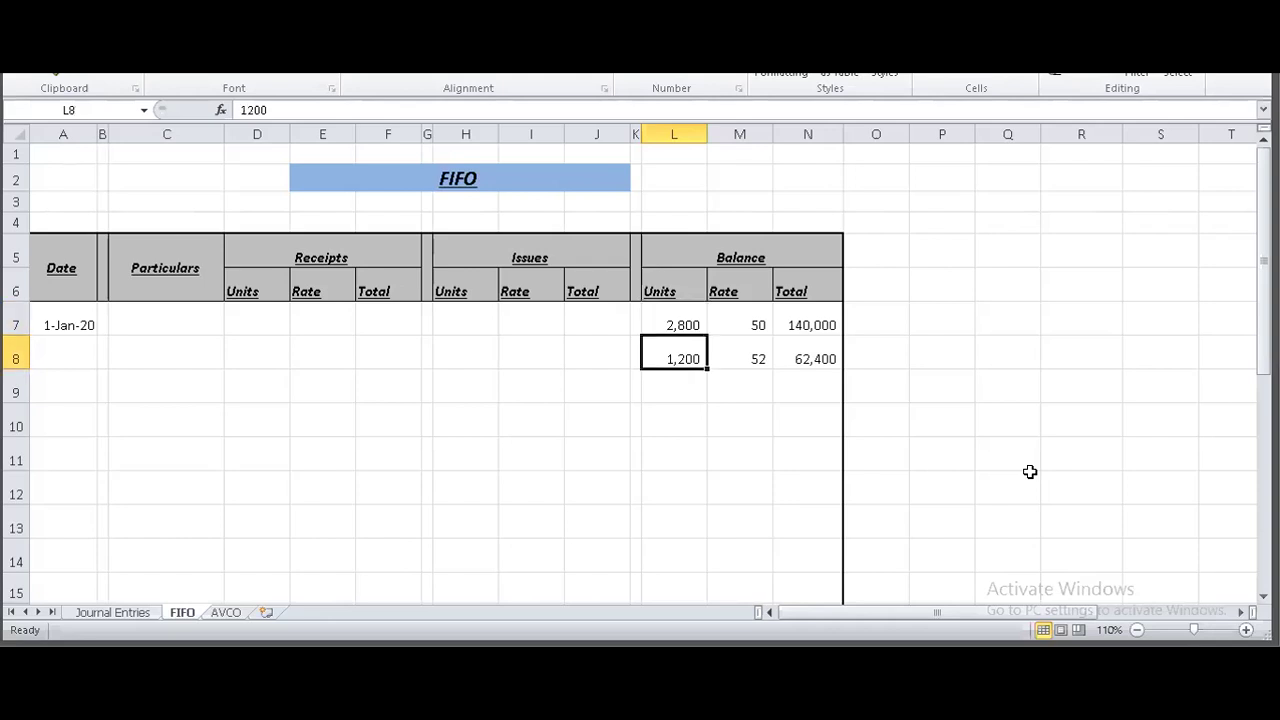
key(Left)
key(Left)
key(Left)
key(Left)
key(Left)
key(Left)
key(Left)
key(Left)
key(Left)
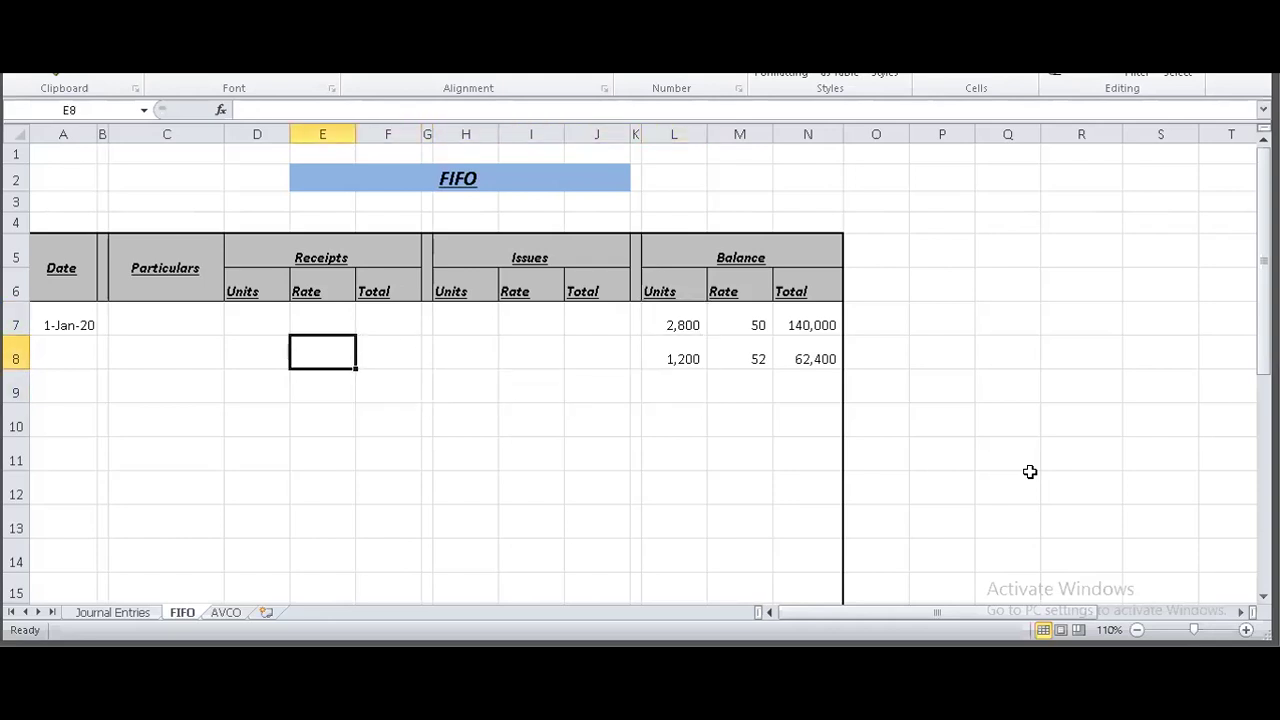
key(Up)
key(Up)
text(Open)
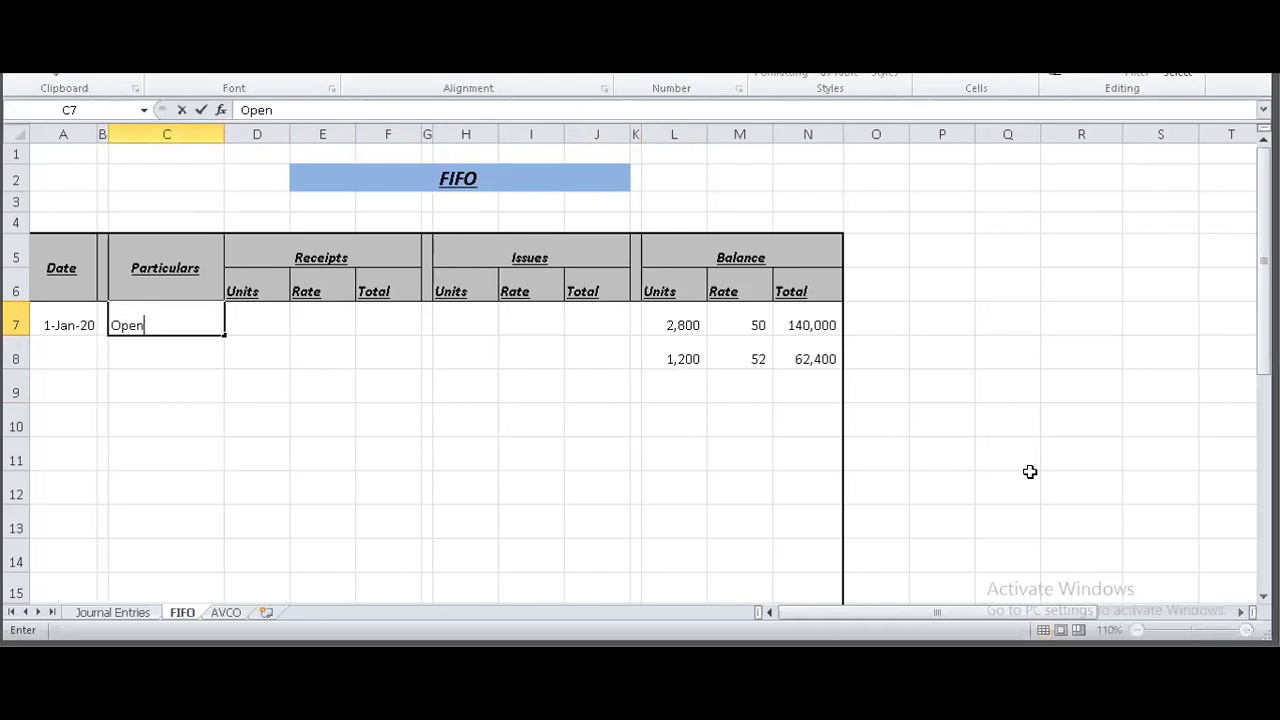
text(ing Balanc)
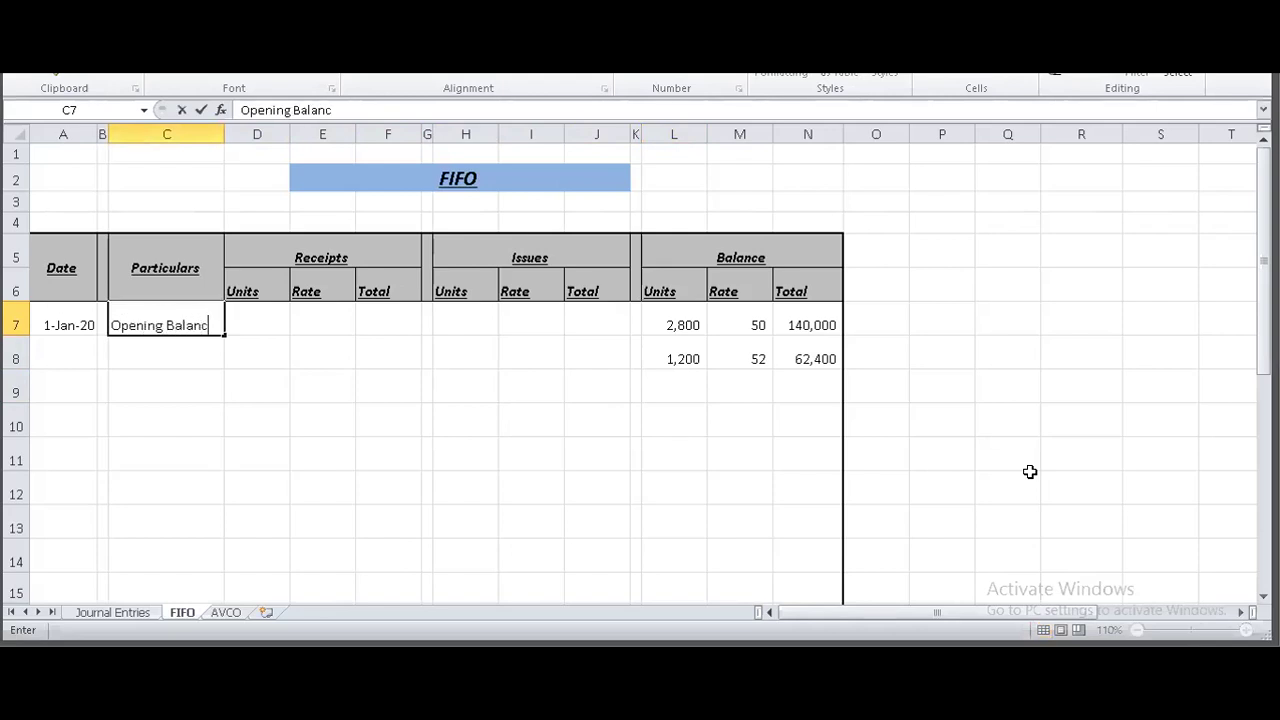
text(e)
key(Return)
Check the next transaction in the question PDF and enter its date, 3 Jan 20, in cell A9.
key(Down)
key(Down)
key(Down)
key(Left)
key(Left)
key(Up)
key(Up)
key(alt+Tab)
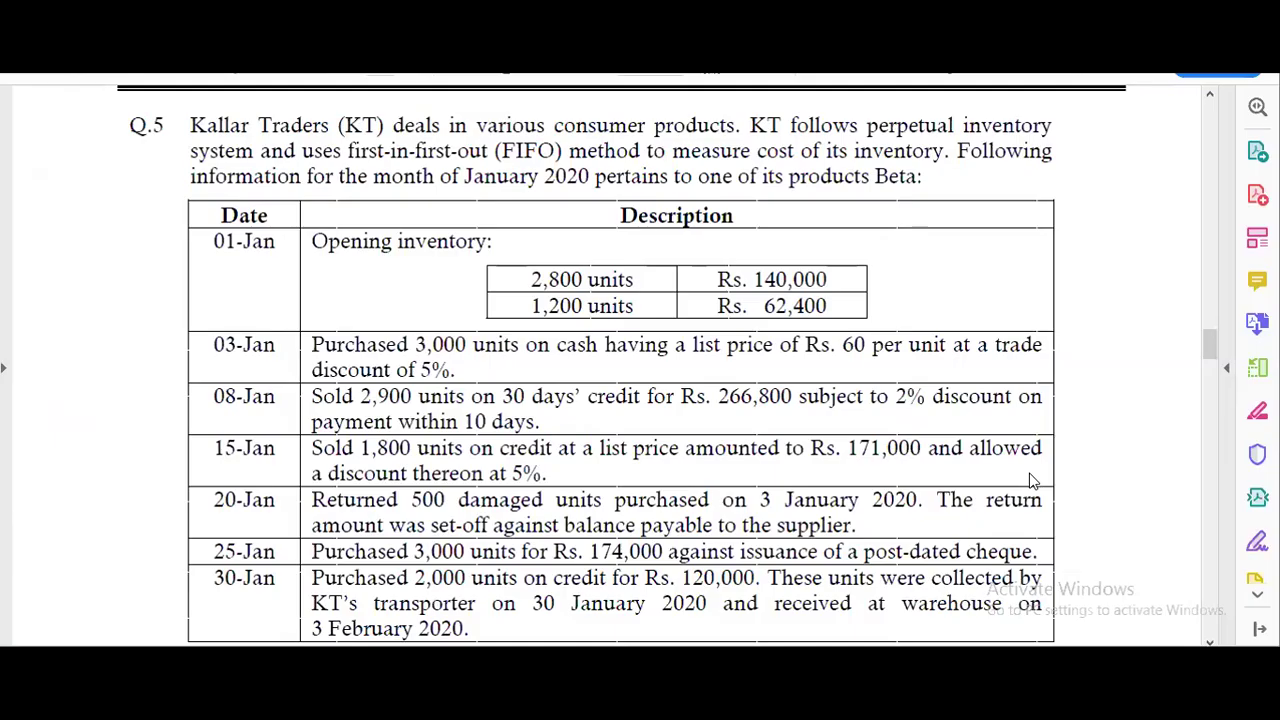
scroll(1029, 471, down, 1)
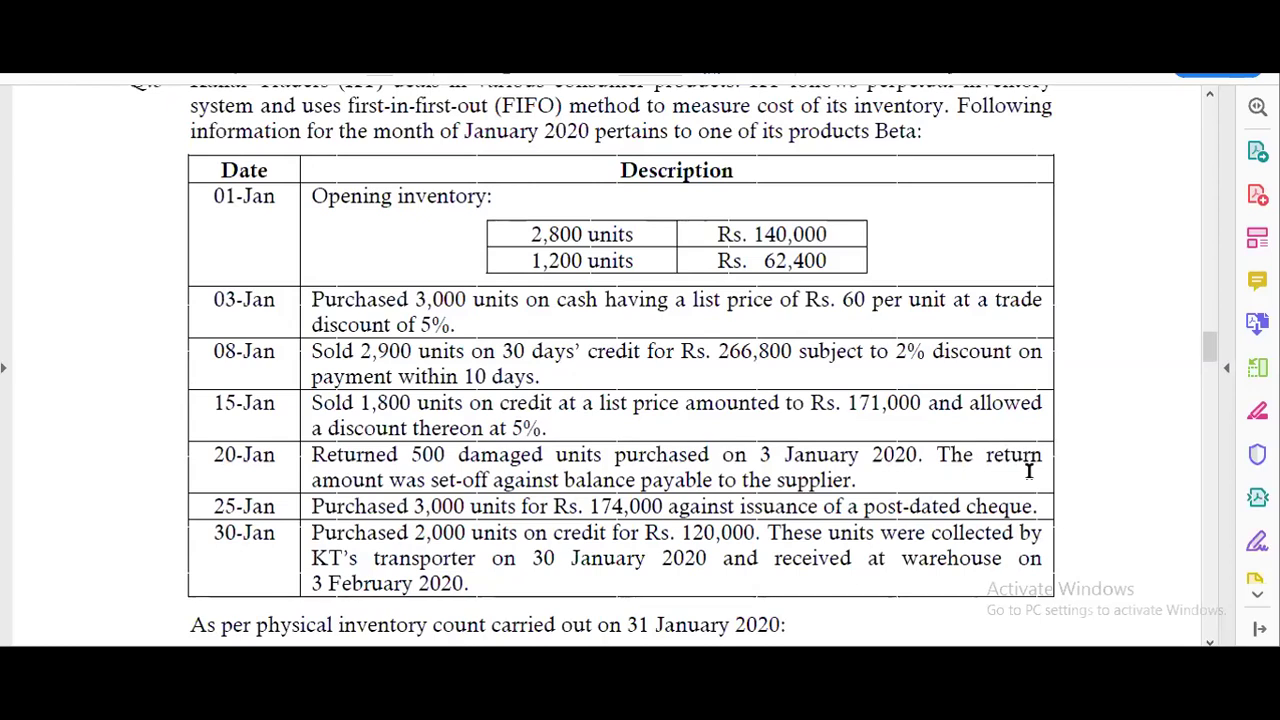
key(alt+Tab)
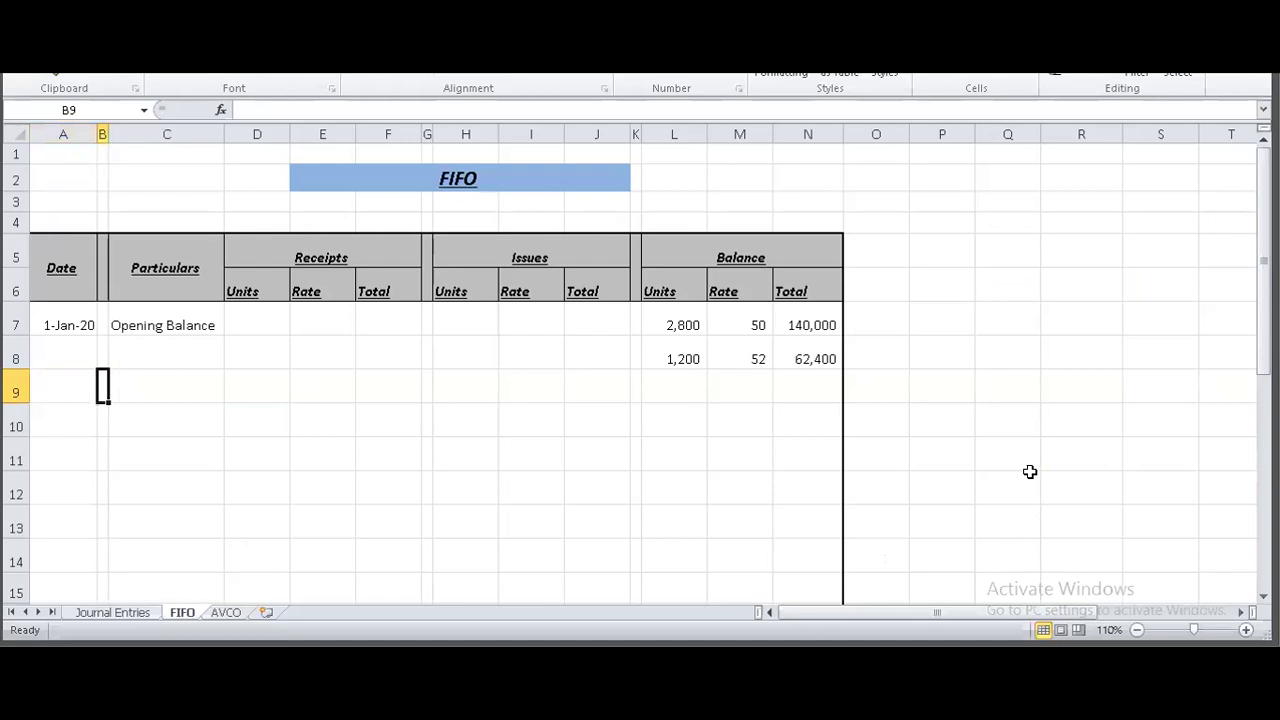
text(3 jan )
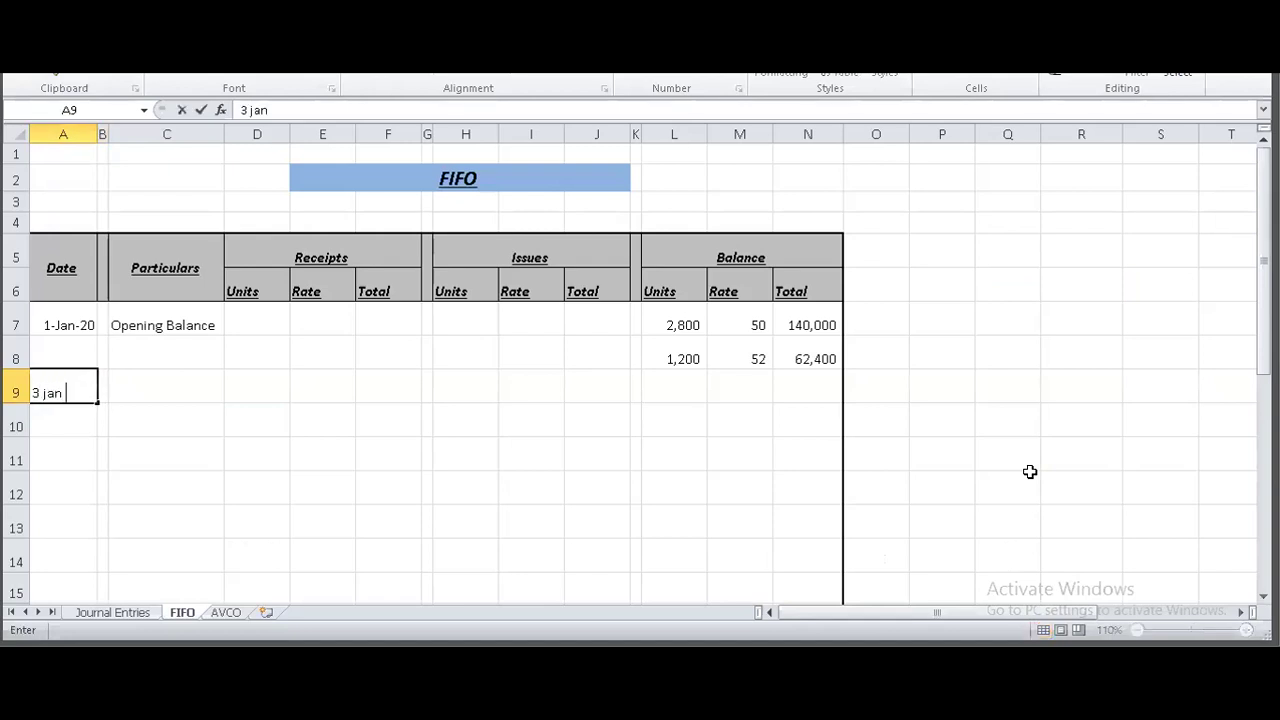
text(20)
Label the 3 January row "Purchases" in the Particulars cell C9.
key(Tab)
key(Tab)
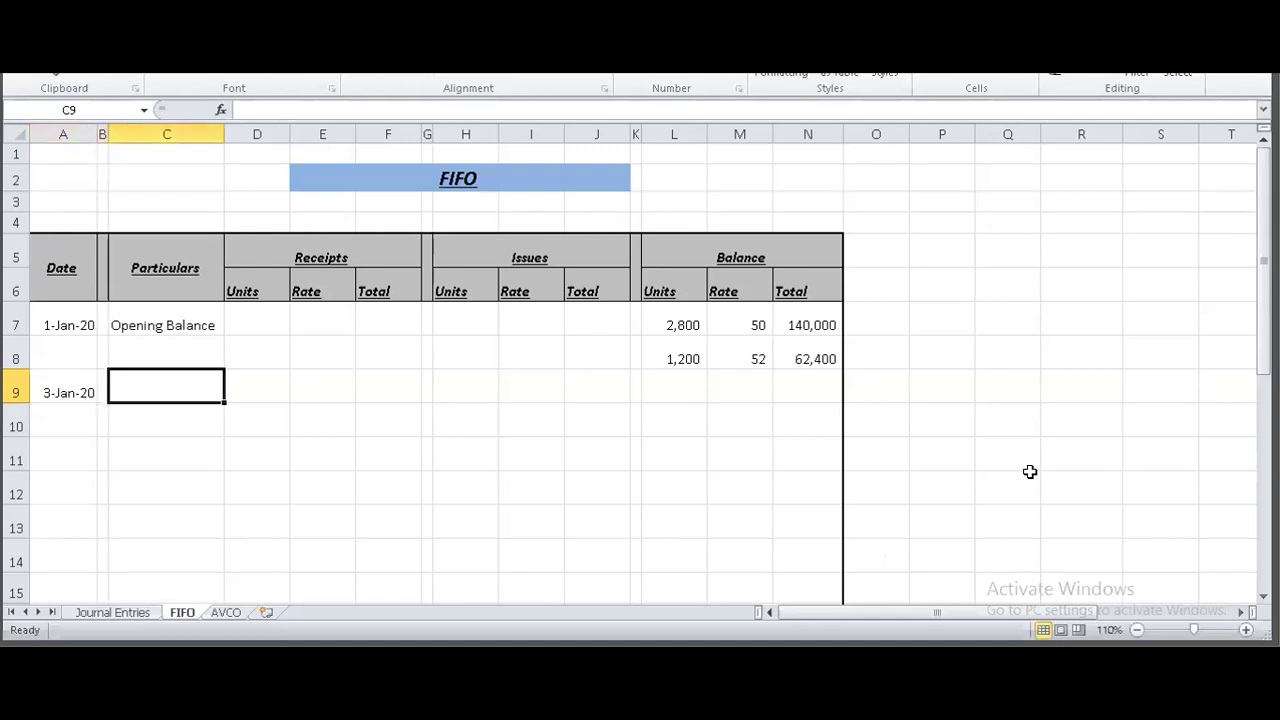
text(Purc)
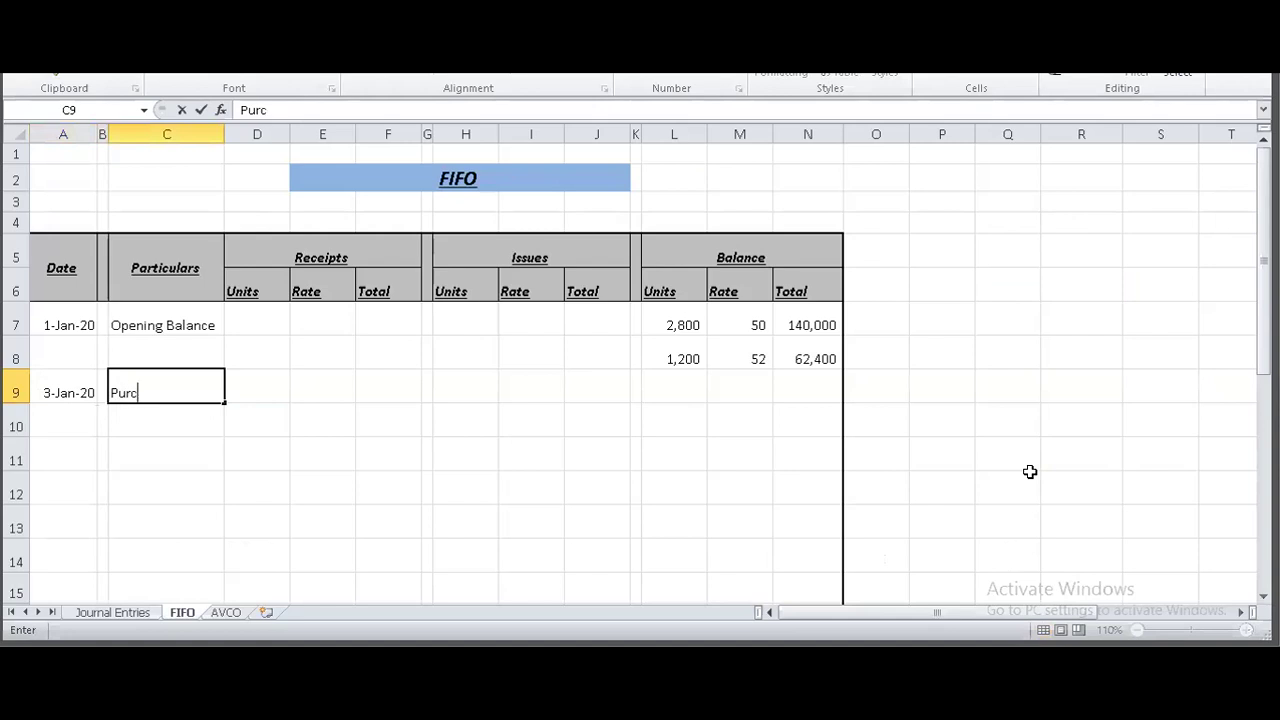
text(hases)
key(Tab)
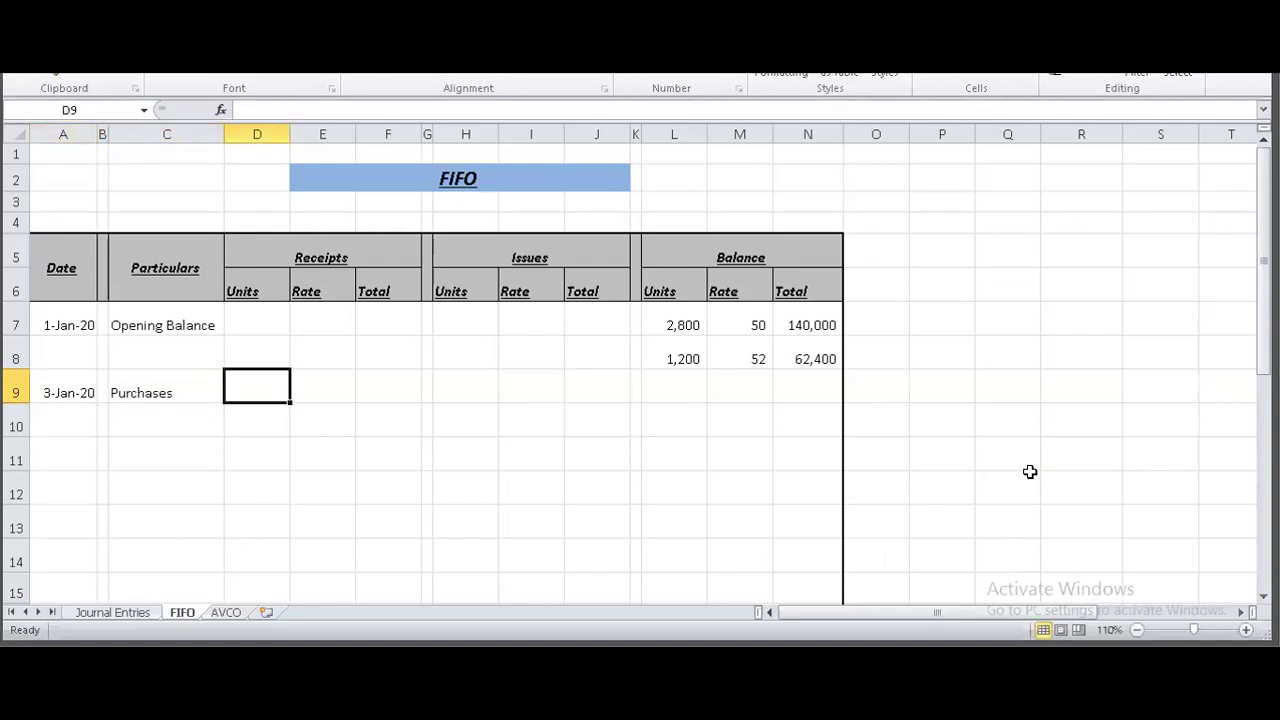
Enter 3000 as the Receipts units in D9 and calculate the 3 January purchase total in F9 with =3000*60*0.95.
text(3000)
key(Tab)
key(Tab)
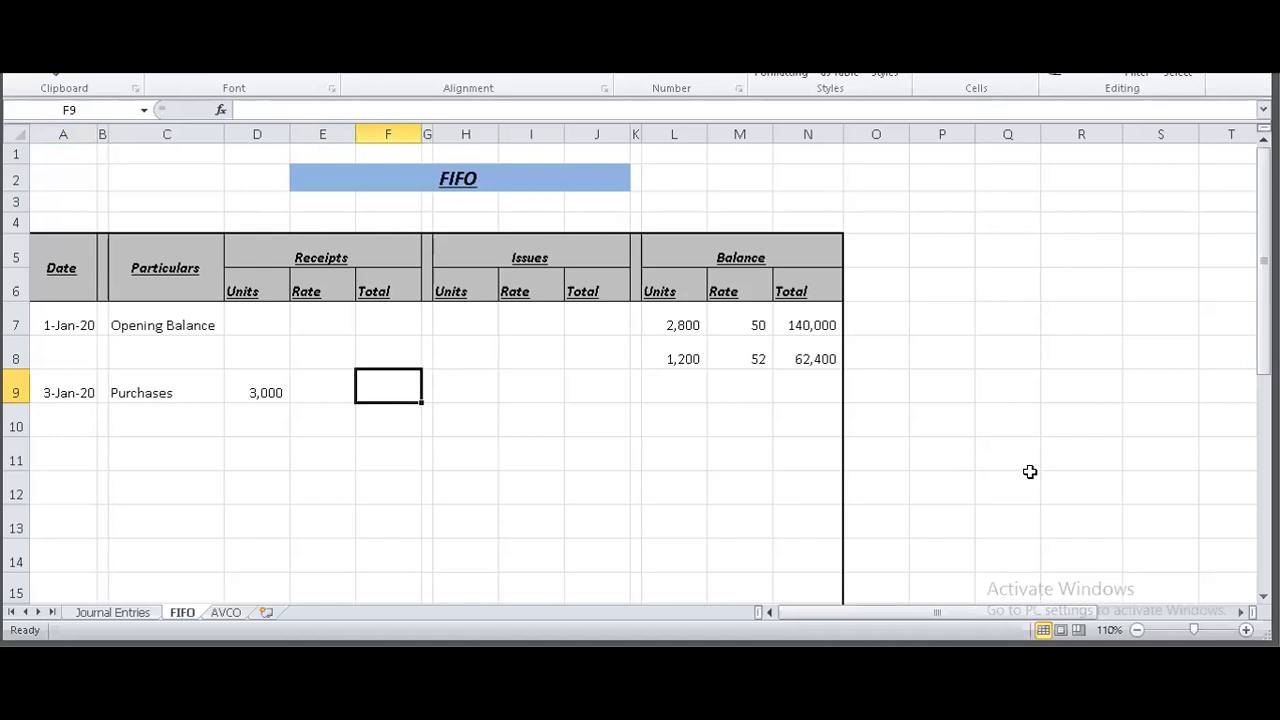
key(alt+Tab)
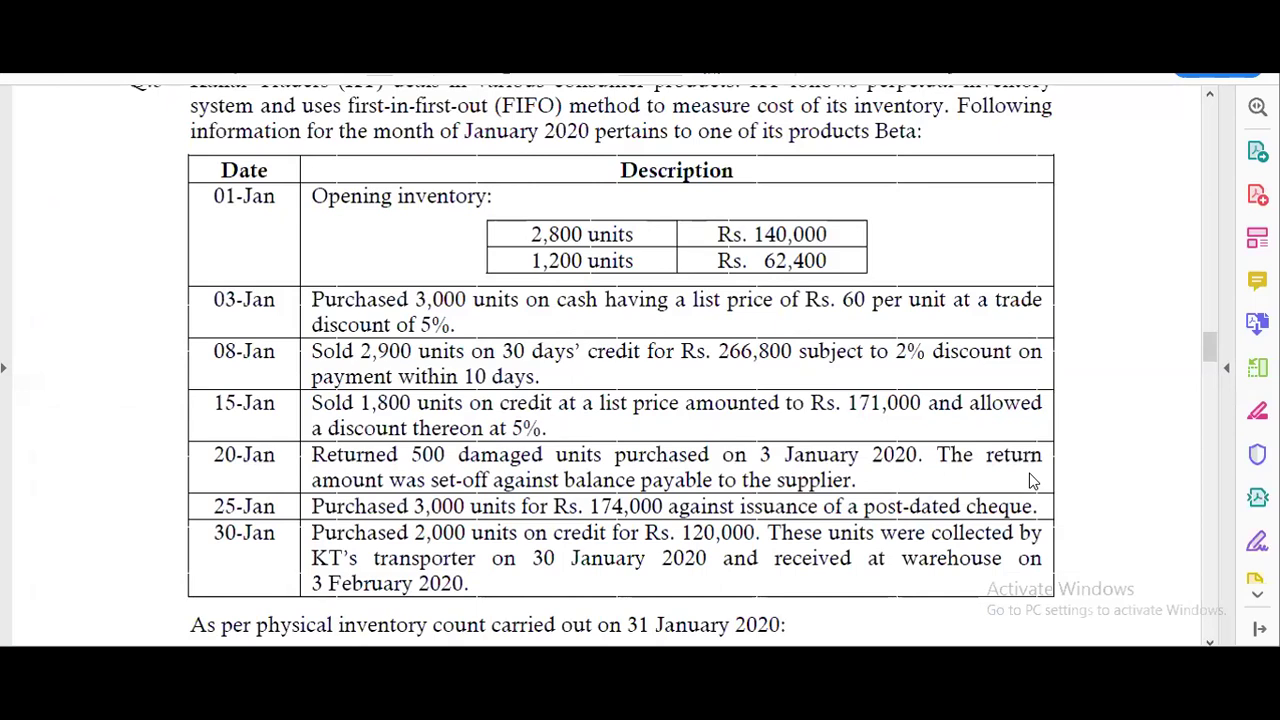
key(alt+Tab)
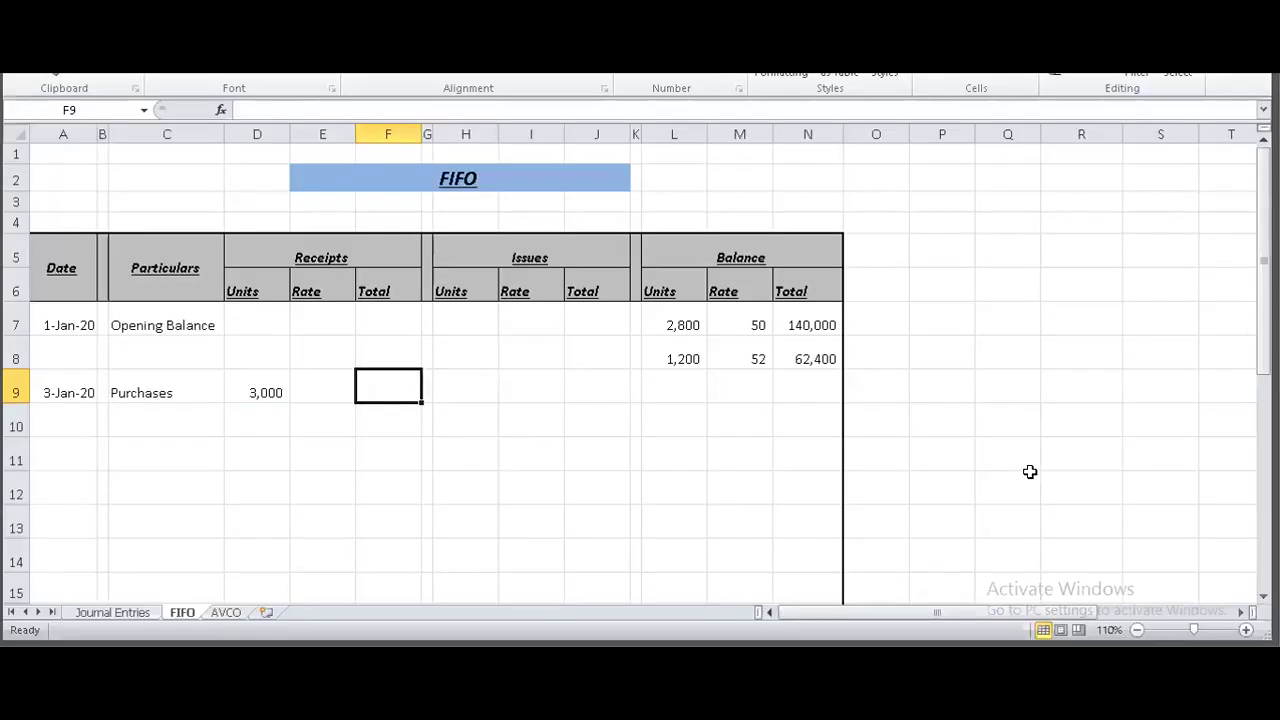
text(=30)
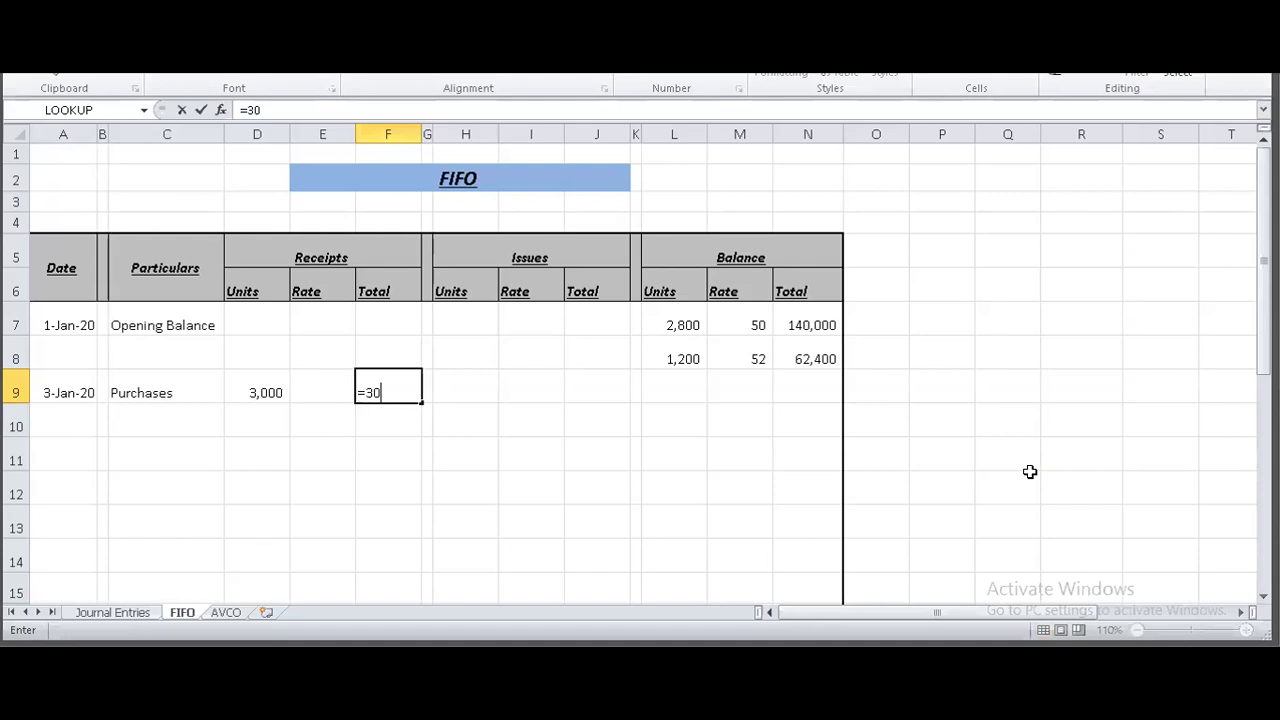
text(00*60)
text(*0.95)
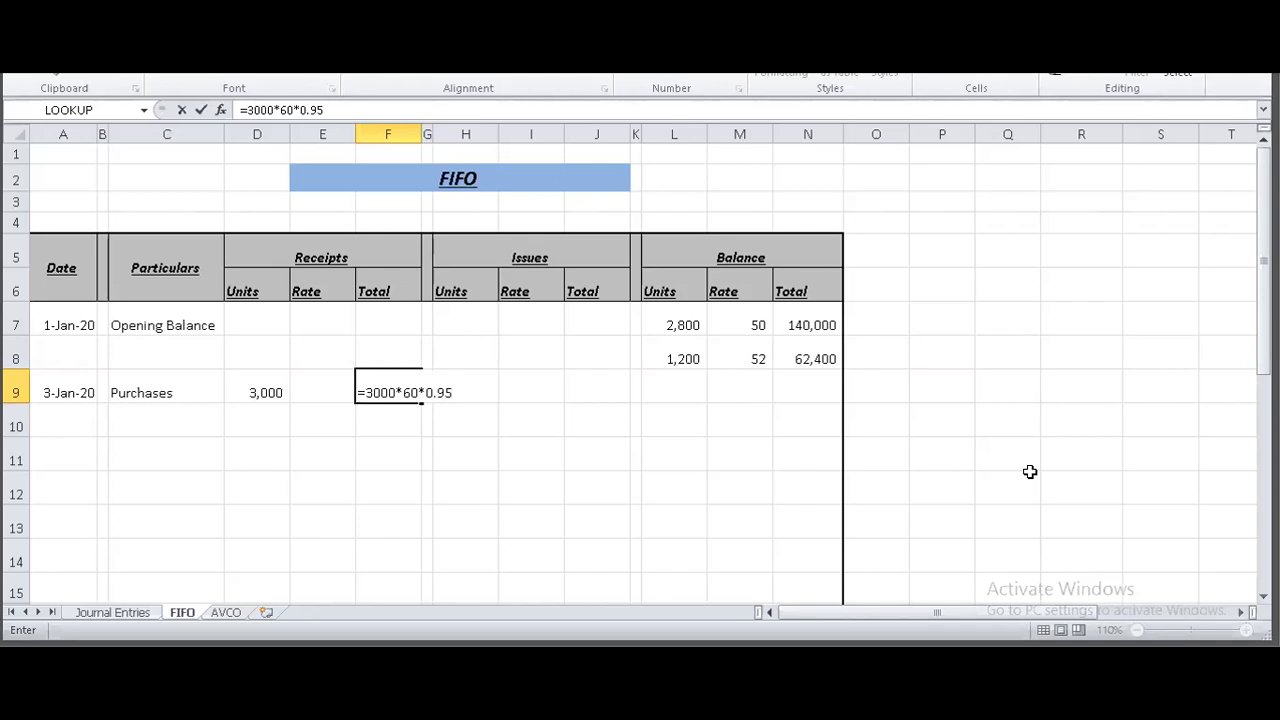
key(Return)
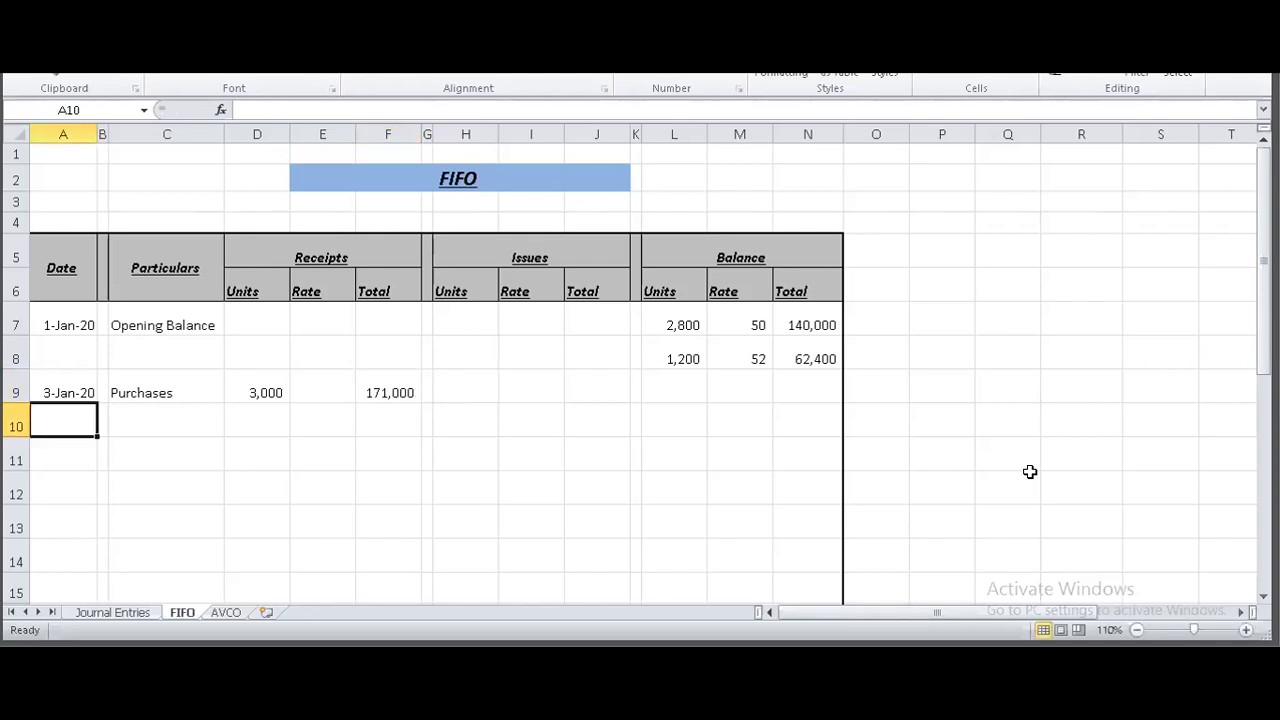
Calculate the Receipts rate for the 3 January purchase in cell E9 with the formula =F9/D9.
key(Right)
key(Right)
key(Right)
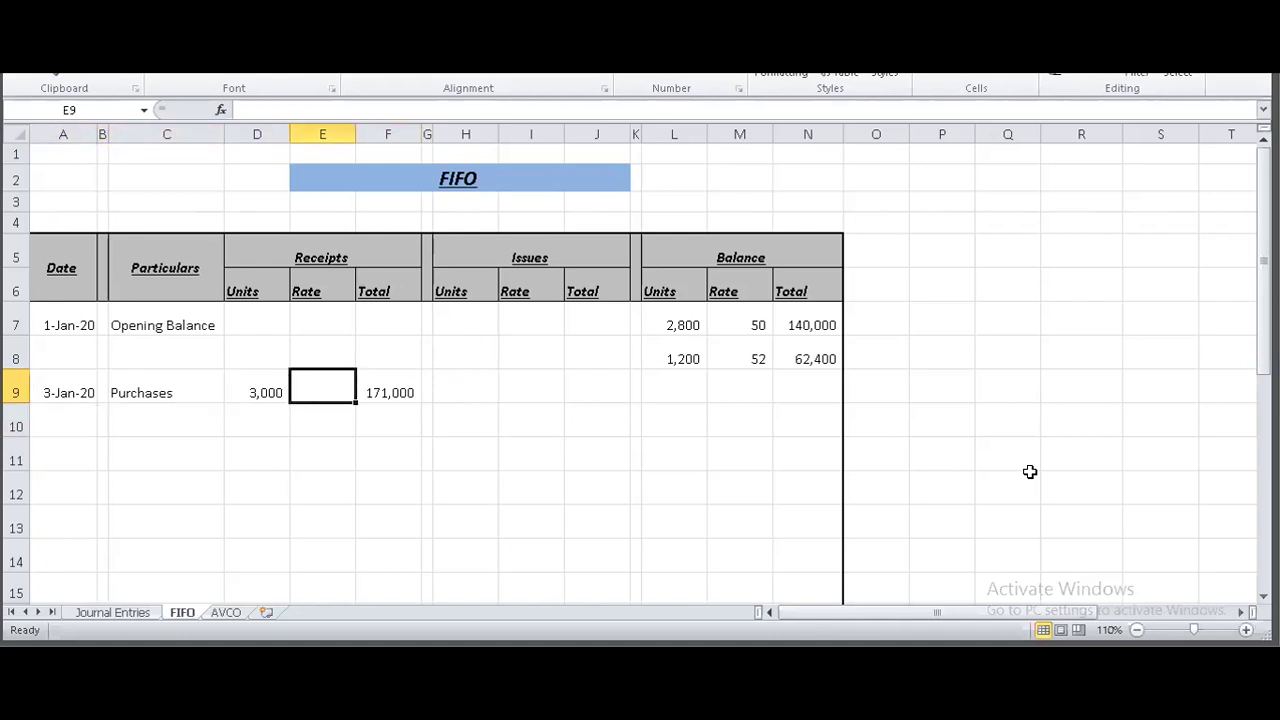
text(=)
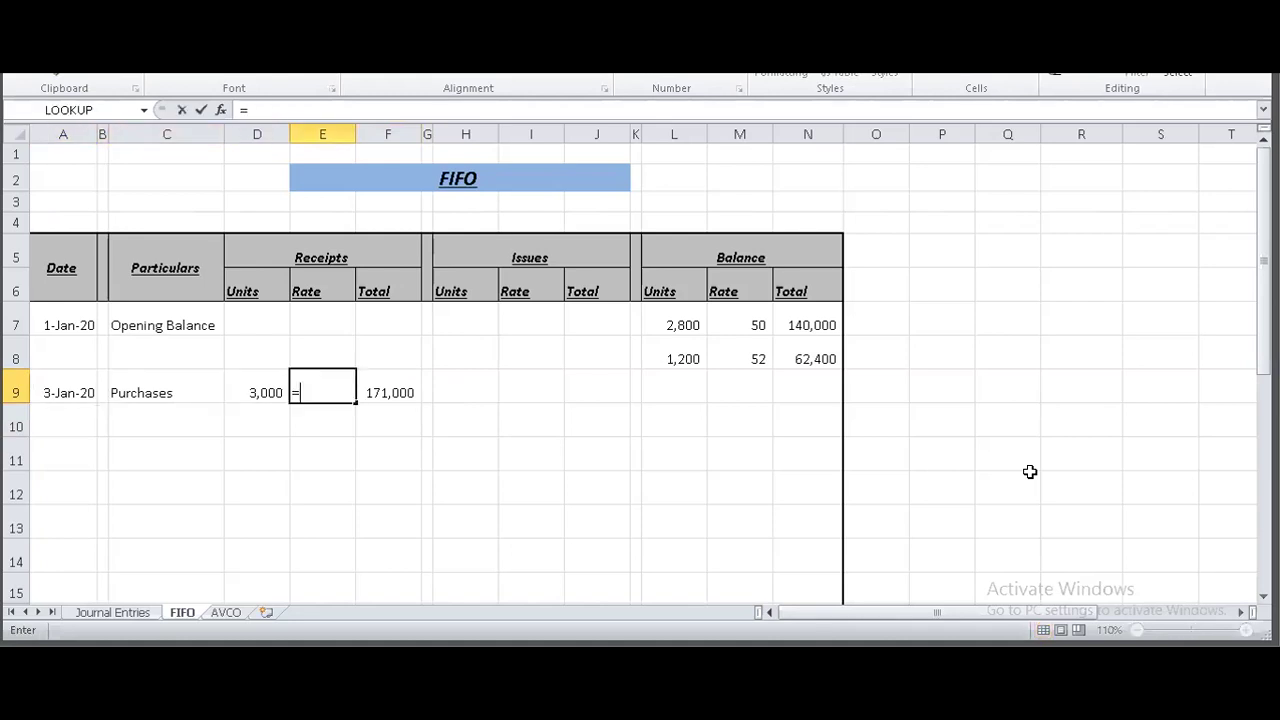
key(Right)
text(/)
key(Left)
key(Return)
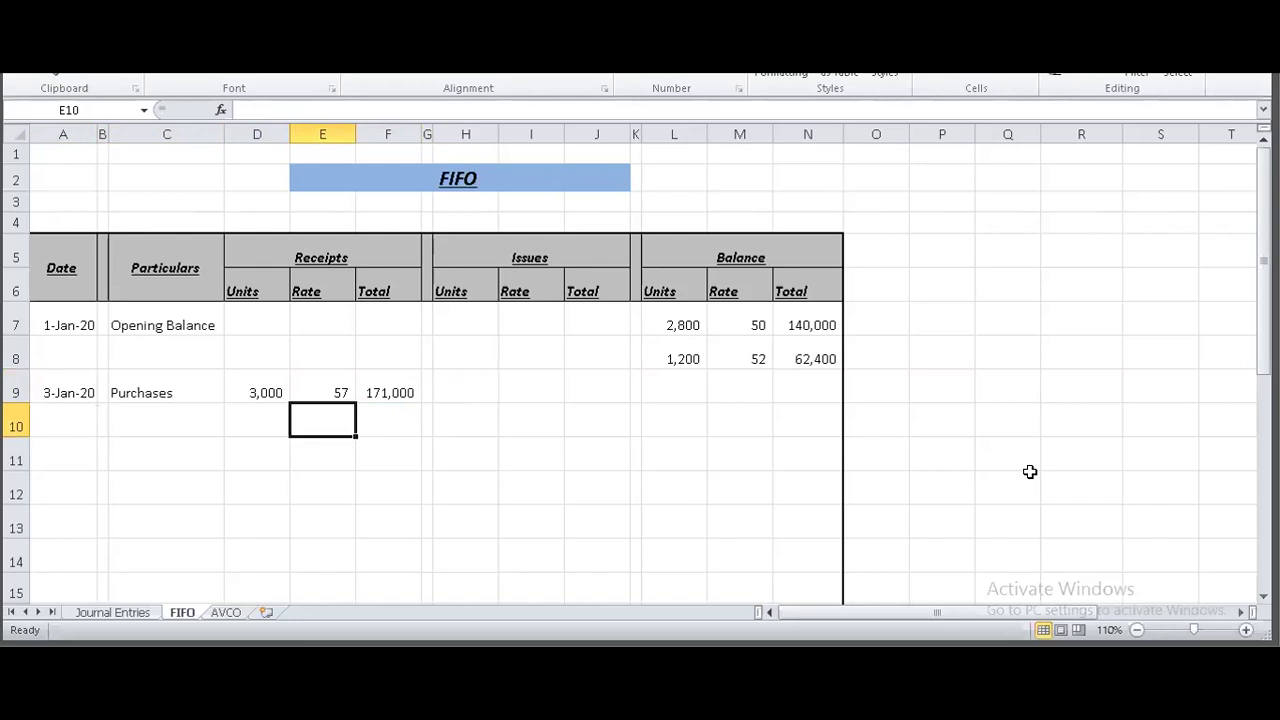
Cross-check the discounted unit price in cell E10 with =60*0.95, and clear the trial calculation.
text(=6)
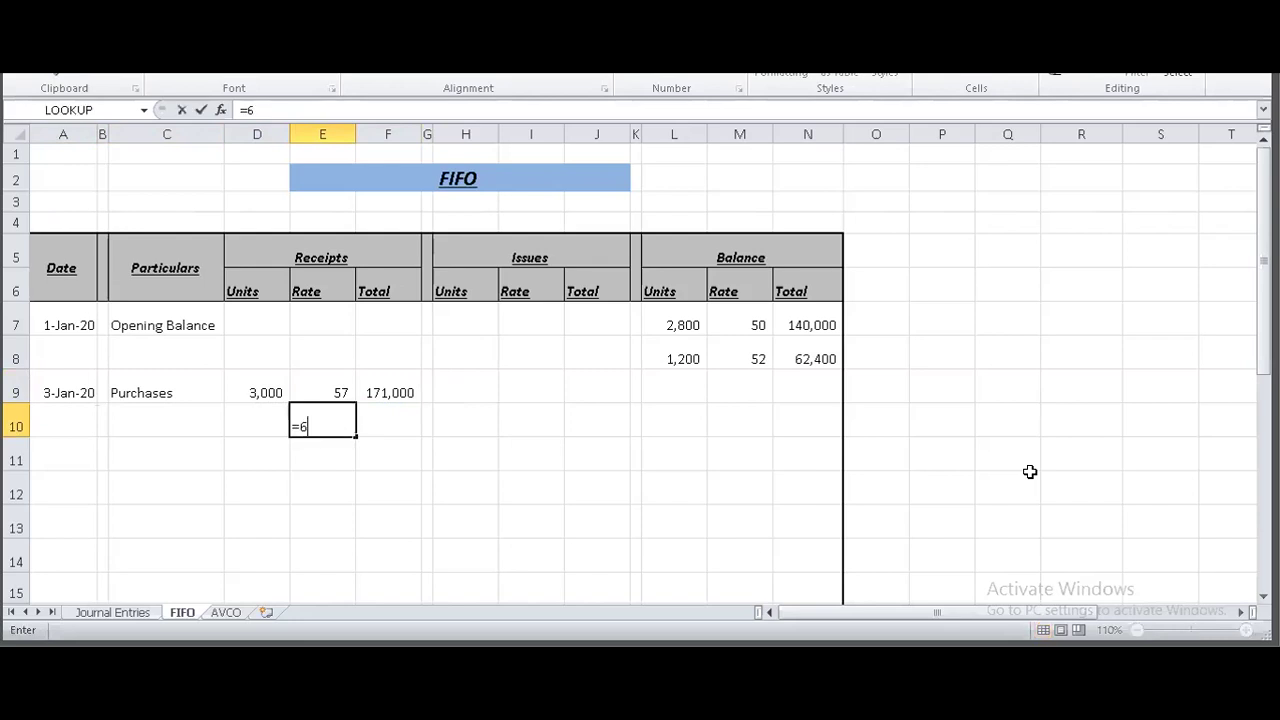
text(0*0.95)
key(Return)
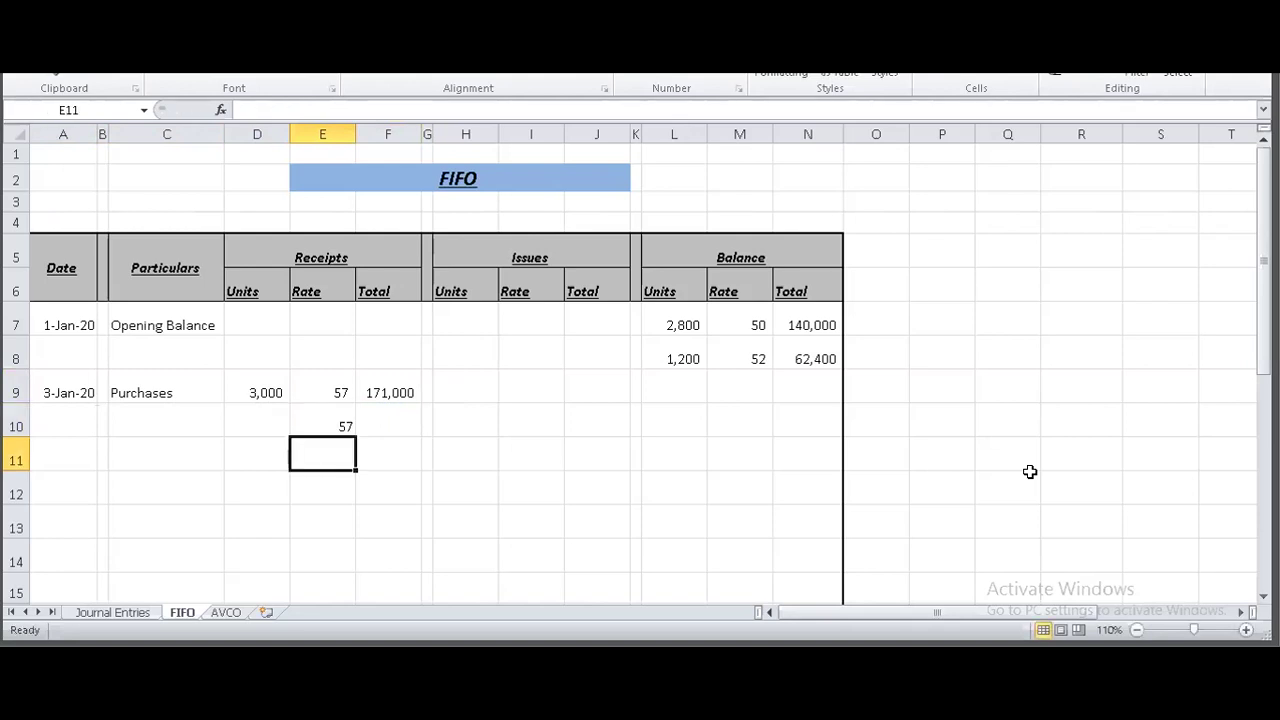
key(Up)
key(Delete)
Copy the 3 January Receipts figures in D9:F9 and paste them as links into Balance cells L9:N9.
key(Left)
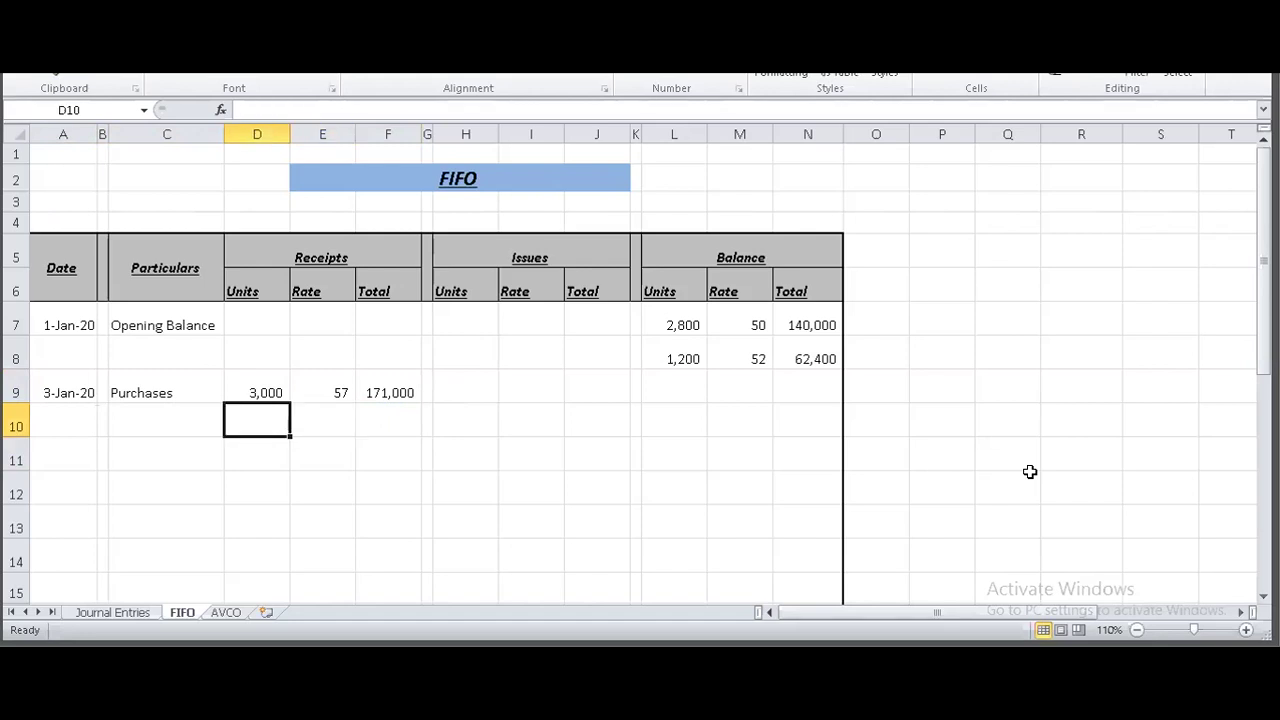
key(Up)
key(shift+Right)
key(shift+Right)
key(ctrl+c)
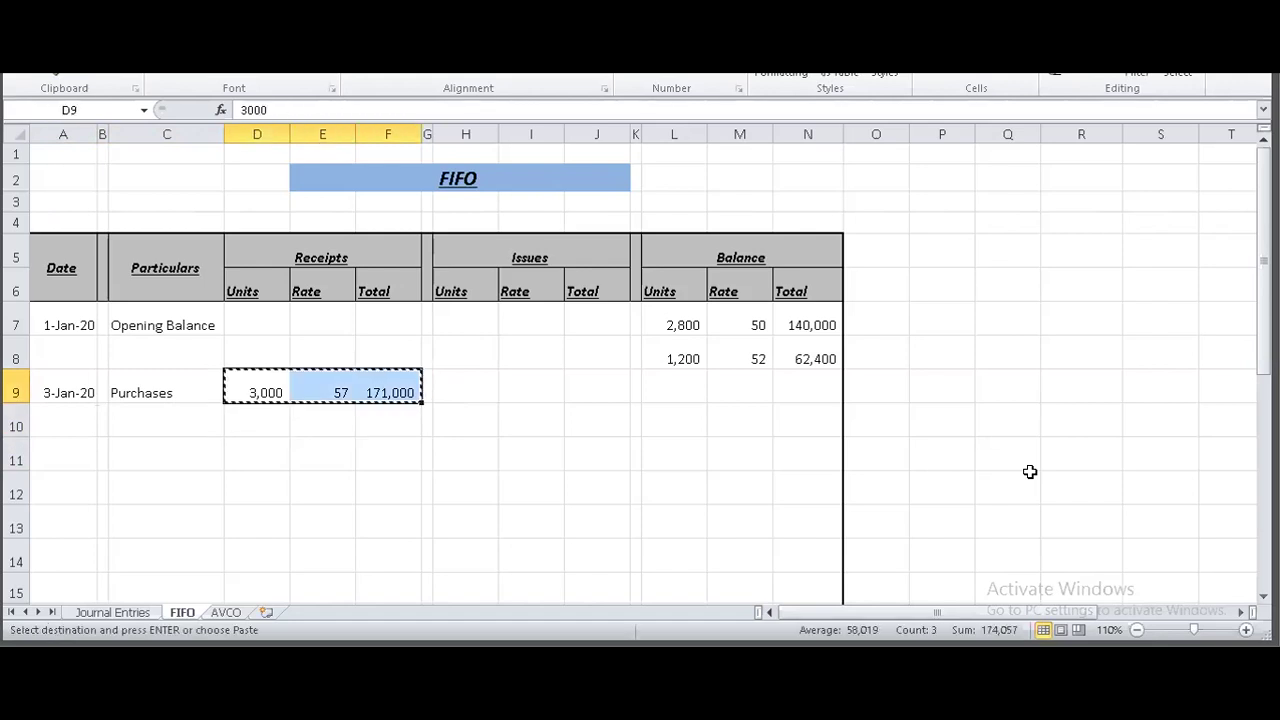
key(Right)
key(Right)
key(Right)
key(Right)
key(Right)
key(Right)
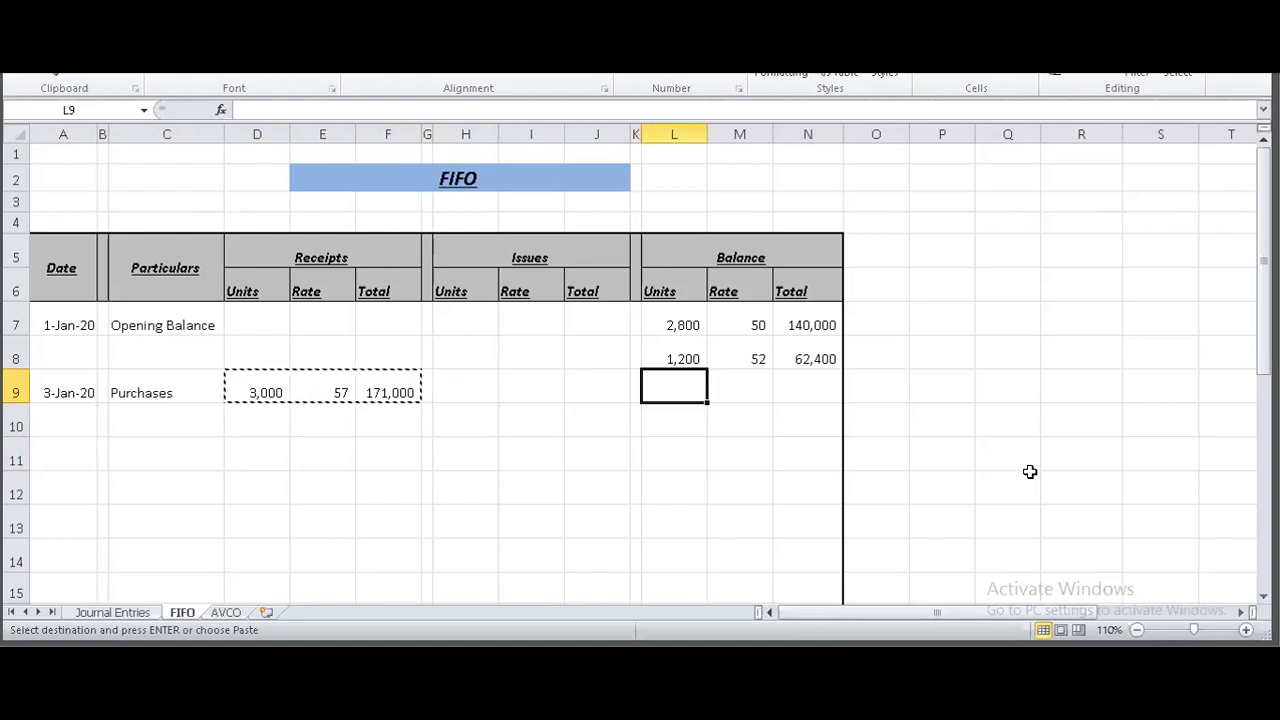
key(ctrl+alt+v)
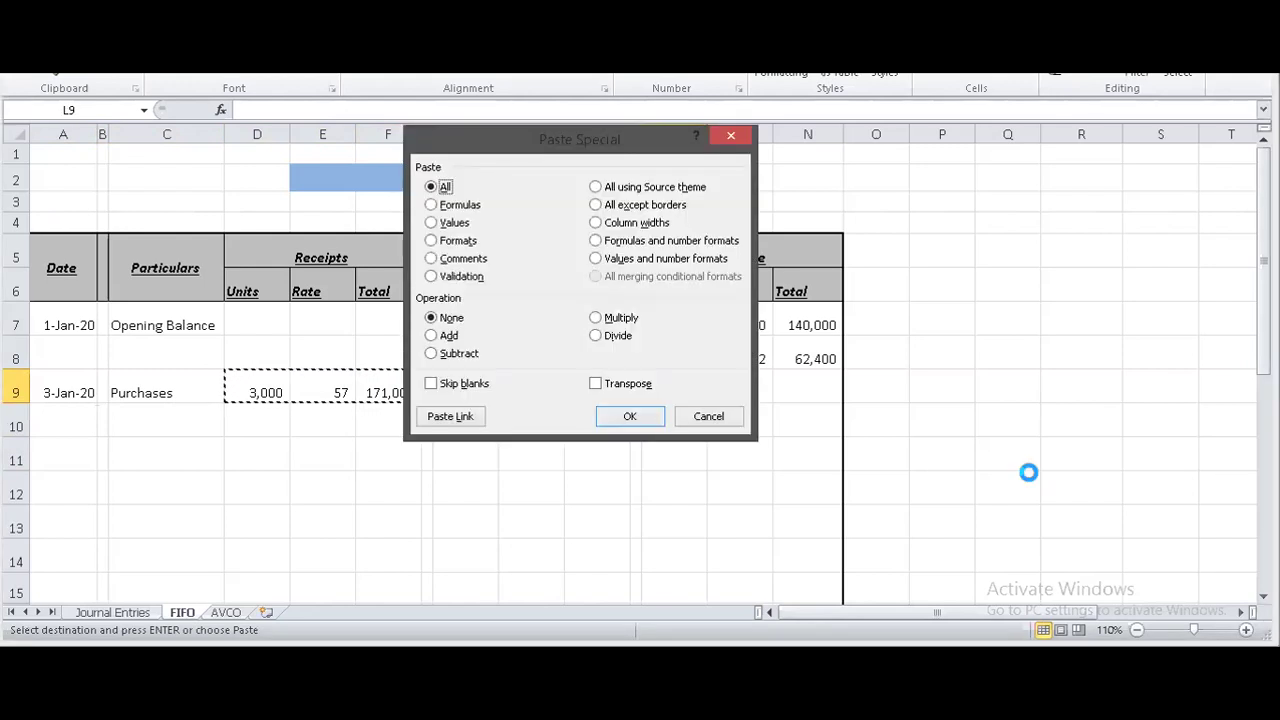
key(Return)
key(Escape)
Total the Balance units in cell L10 with the formula =SUM(L7:L9).
key(Down)
key(Down)
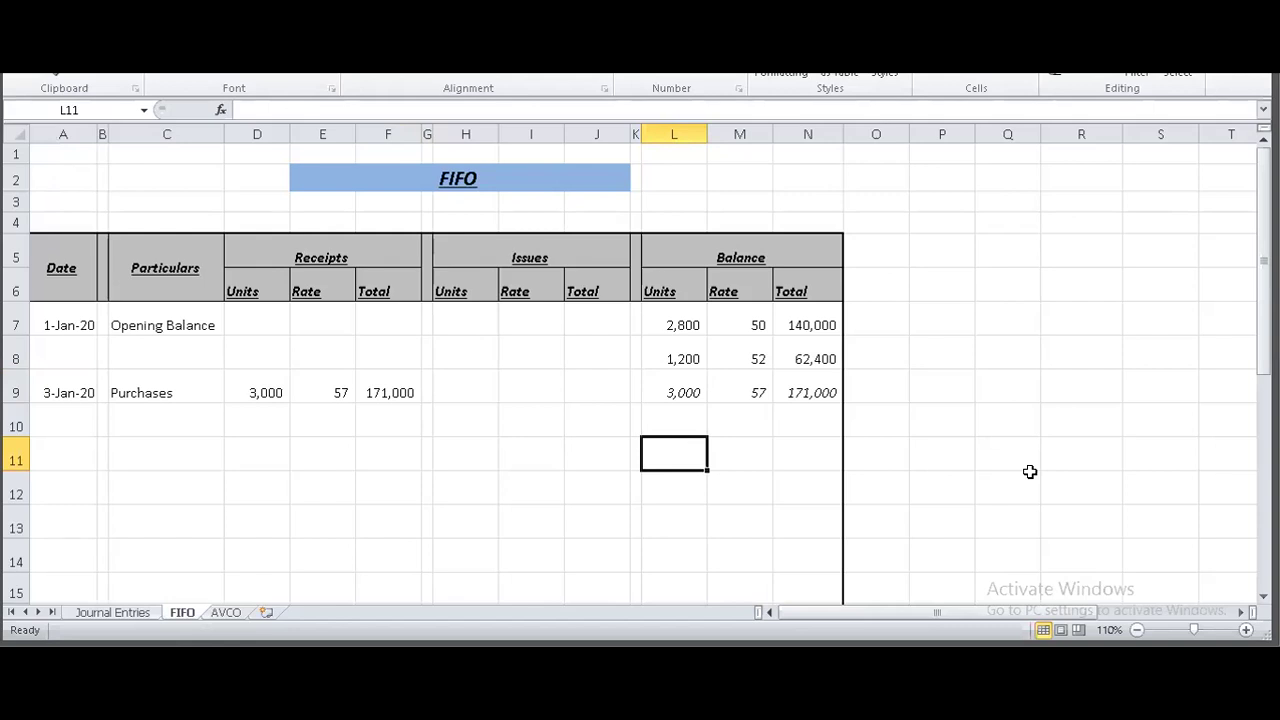
key(Down)
key(Up)
key(Up)
key(alt+equal)
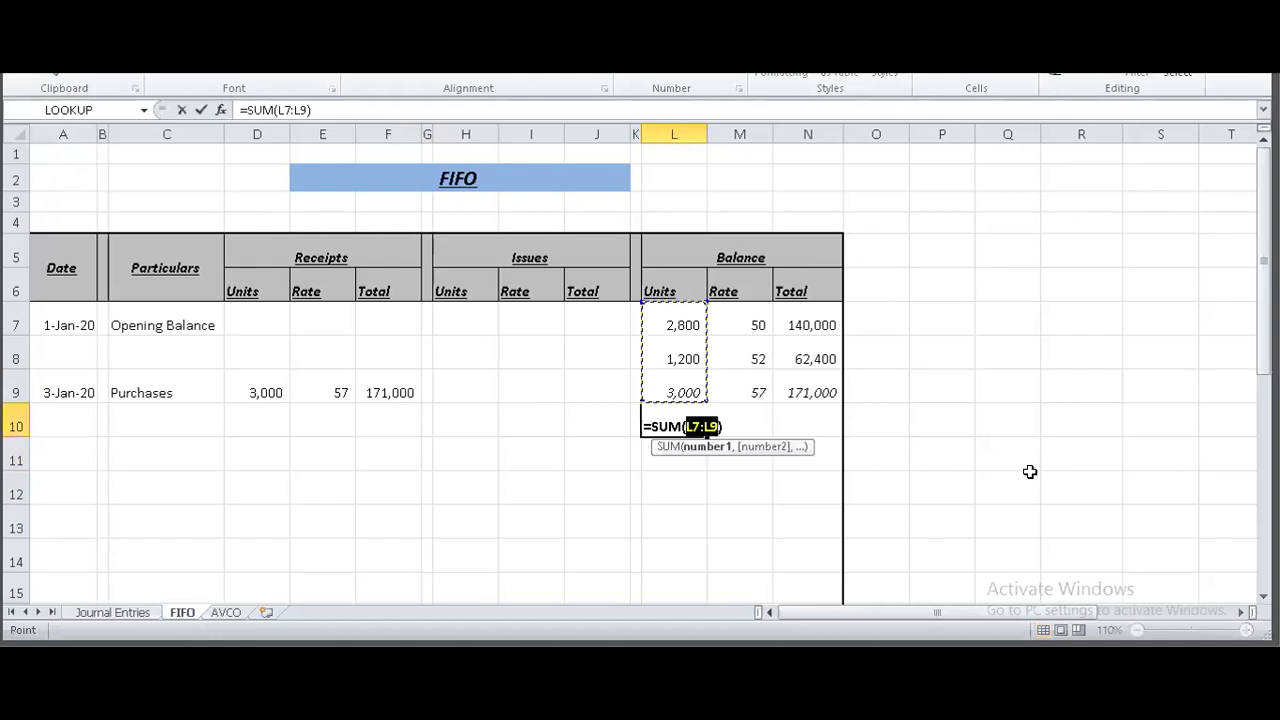
key(Return)
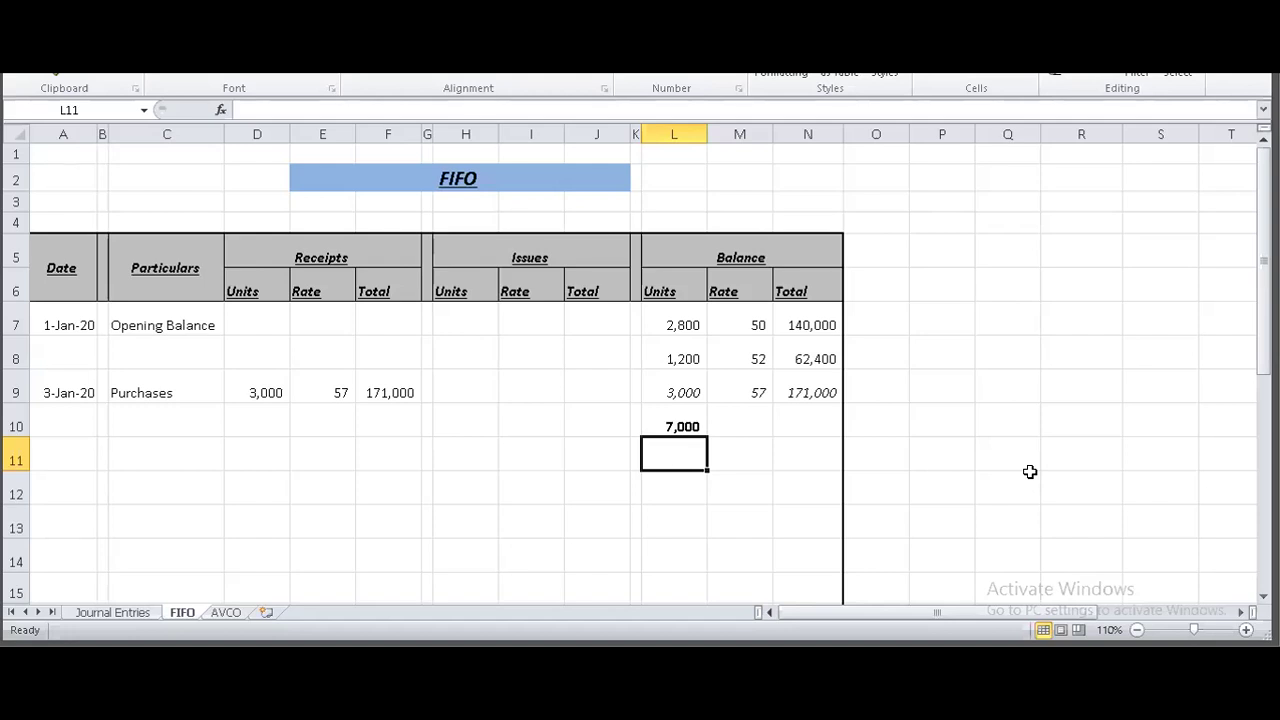
Review the units and rates of the three inventory lots in the Balance rows 7 to 9.
key(Up)
key(Up)
key(Up)
key(Up)
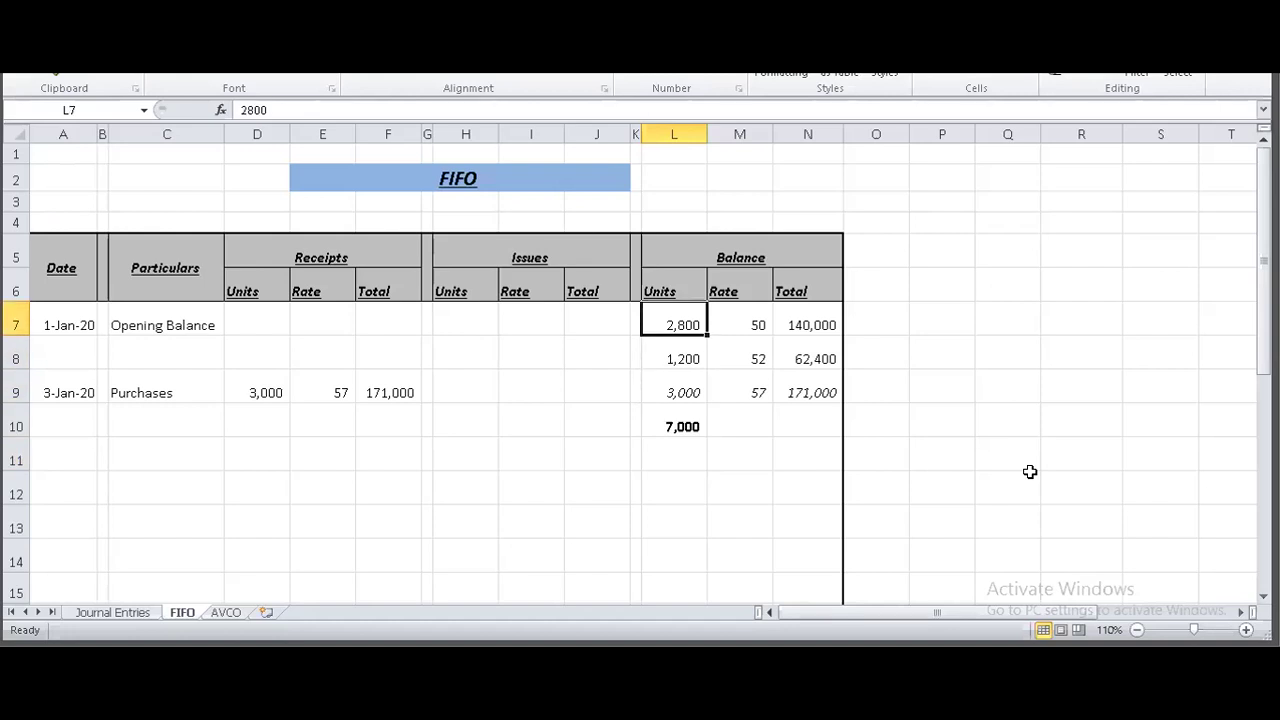
key(Right)
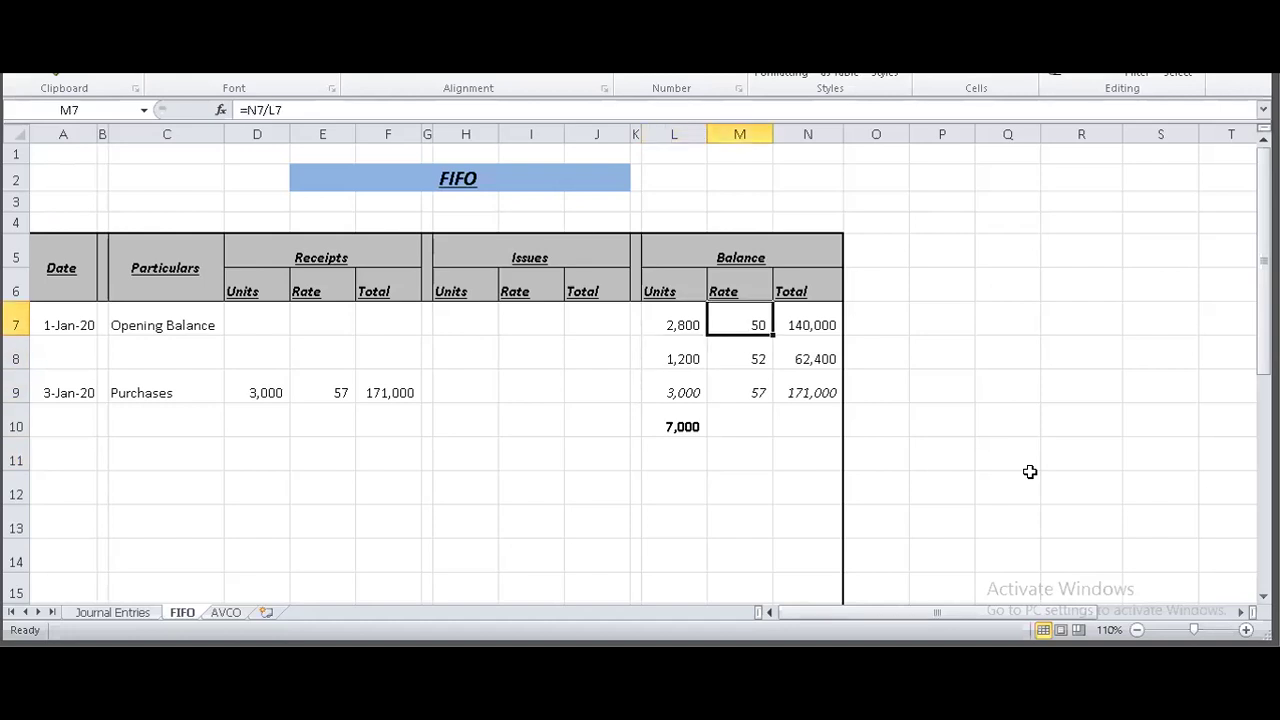
key(Down)
key(Left)
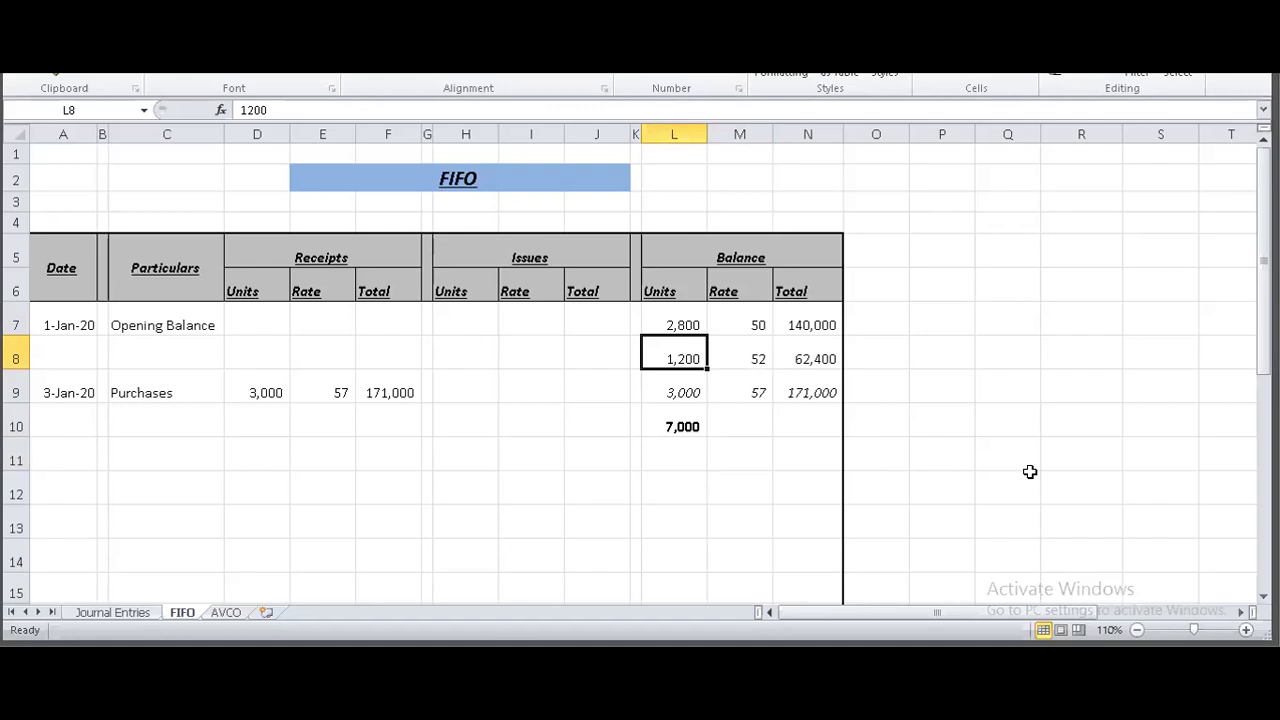
key(Right)
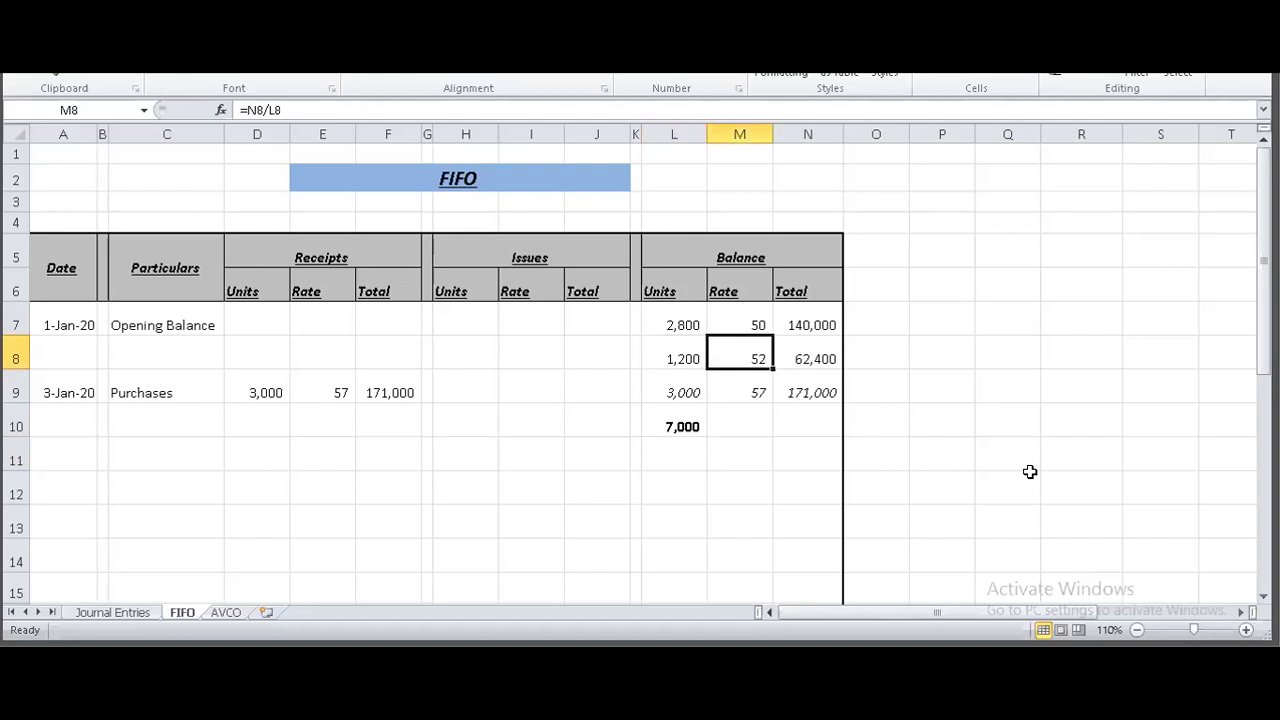
key(Down)
key(Left)
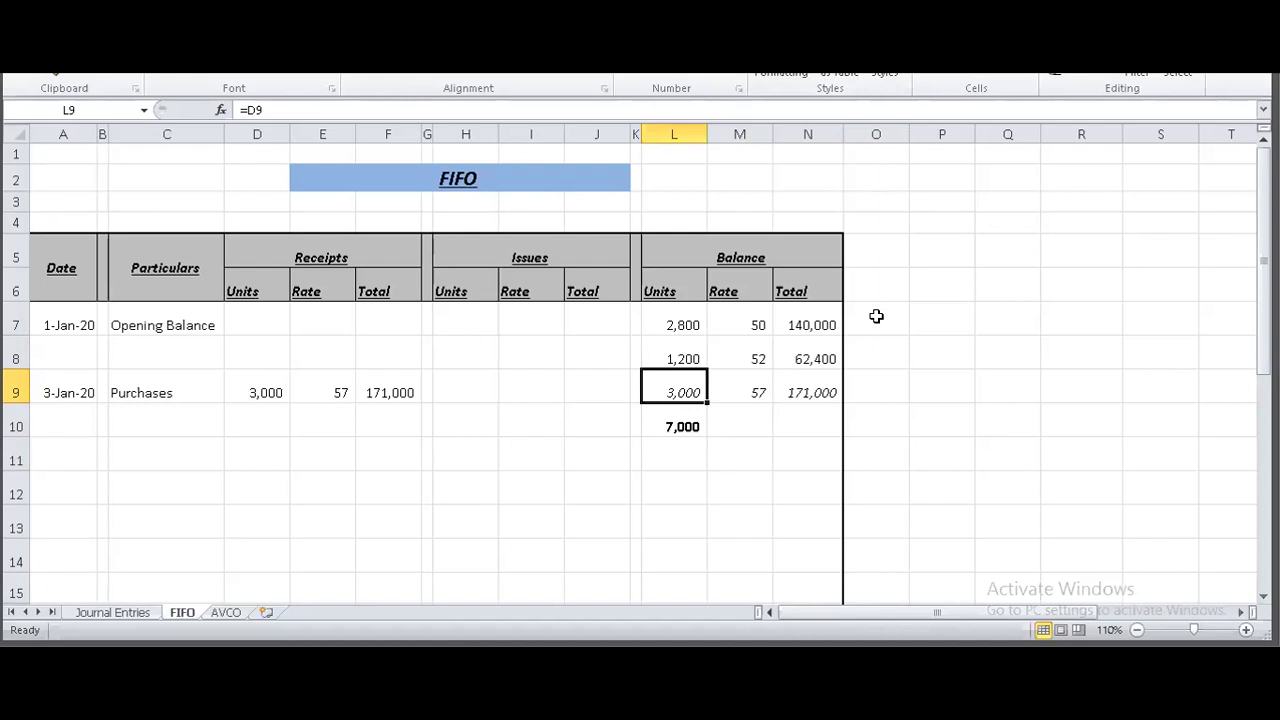
Clear the Balance units total from cell L10.
key(Down)
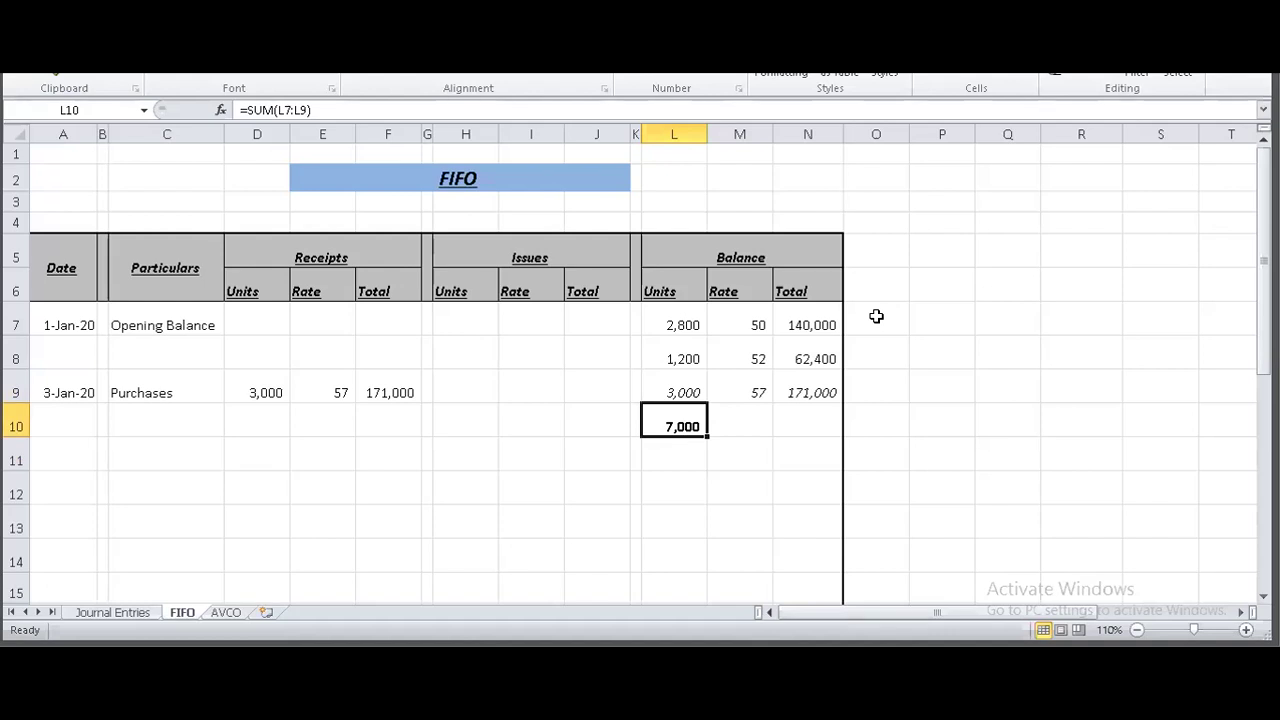
key(Delete)
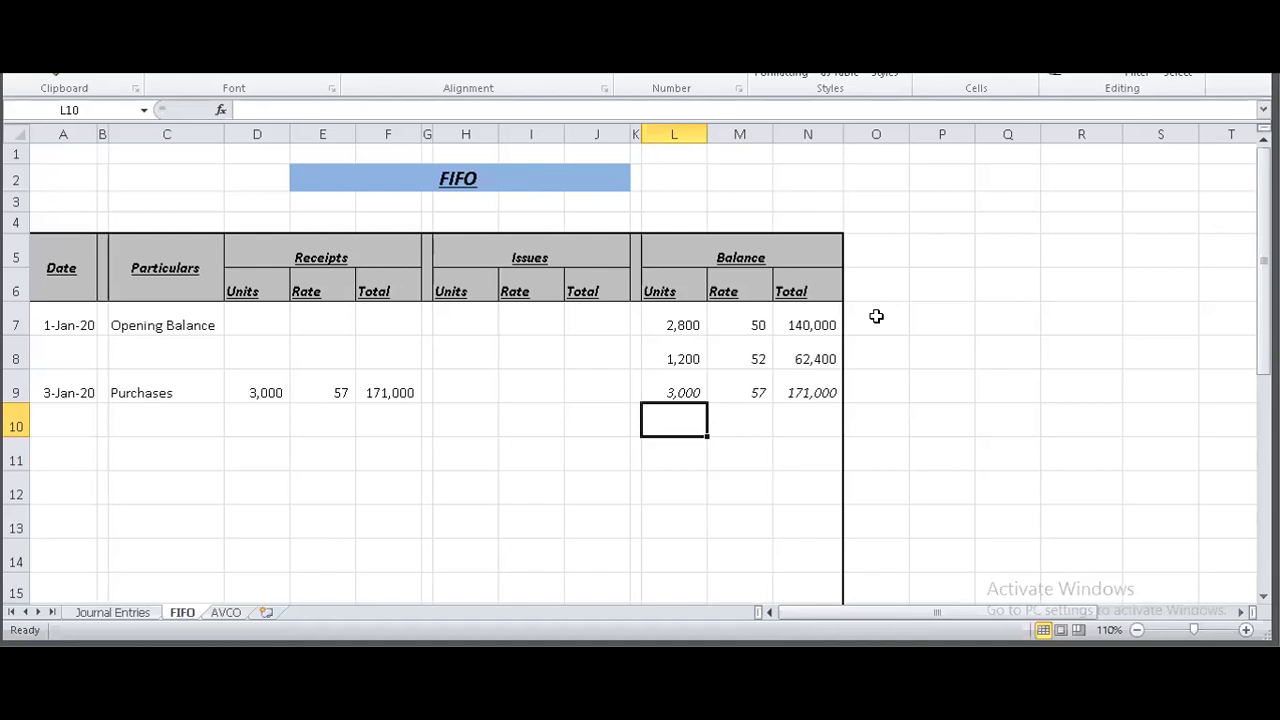
Check the next transaction in the question PDF and enter its date, 8 Jan 2020, in cell A11.
key(Left)
key(Left)
key(Left)
key(Left)
key(Left)
key(Left)
key(Left)
key(Left)
key(Left)
key(Left)
key(Left)
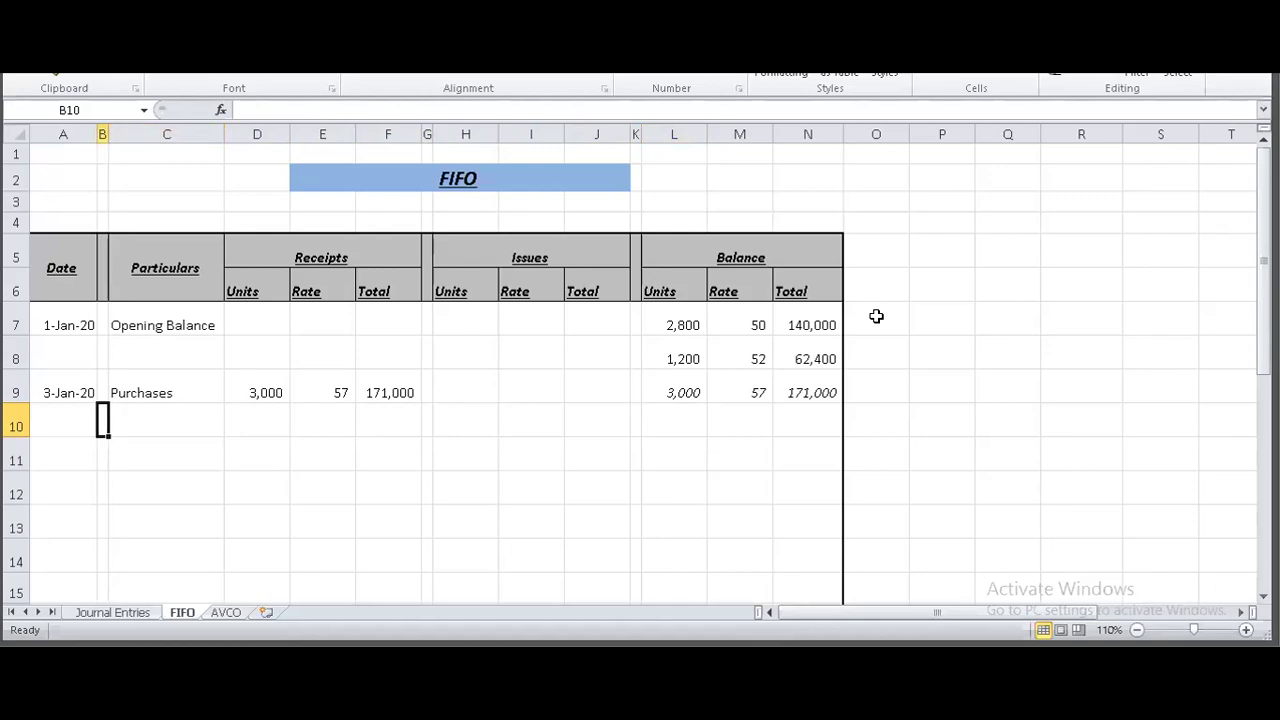
key(alt+Tab)
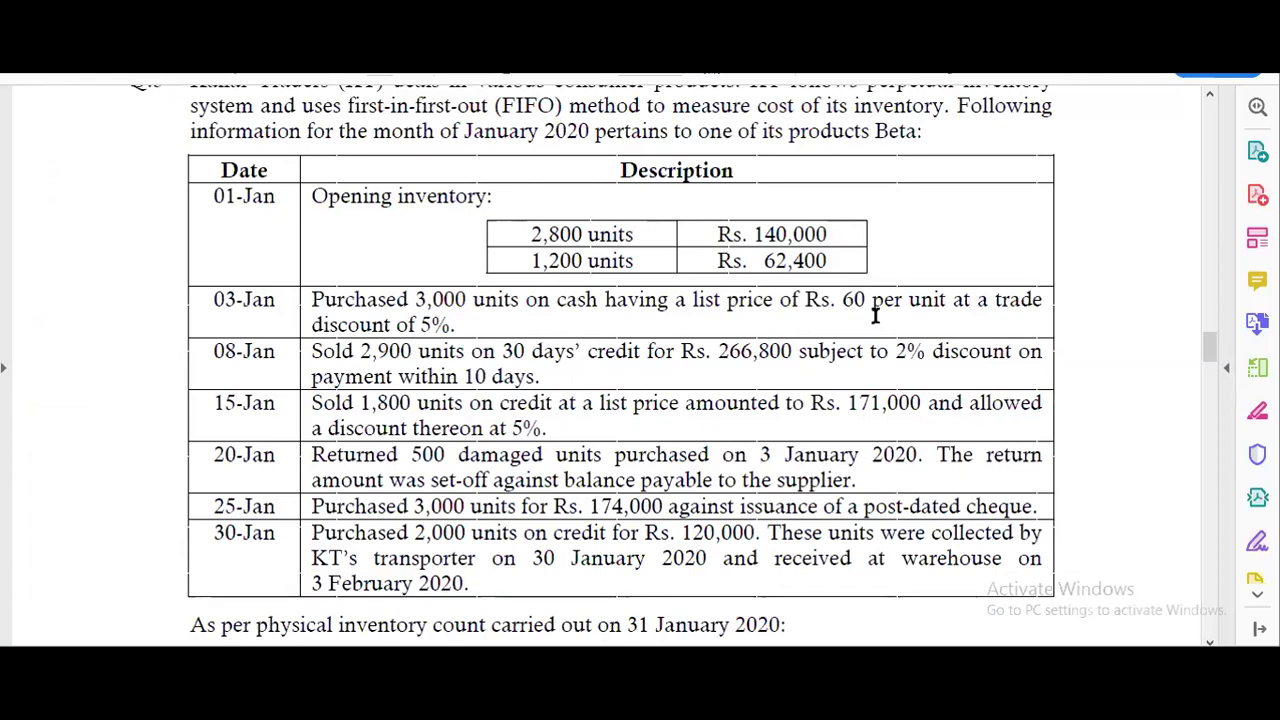
key(alt+Tab)
key(Down)
text(8 jan 2020)
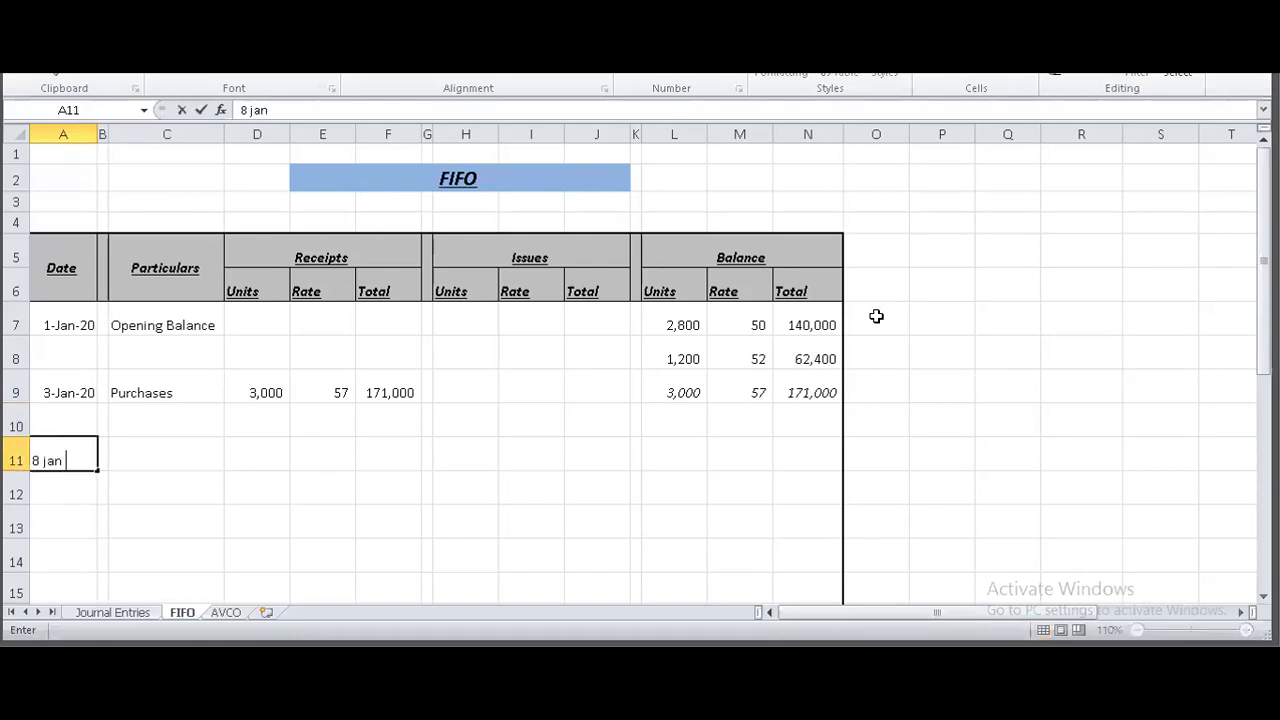
key(Tab)
key(Tab)
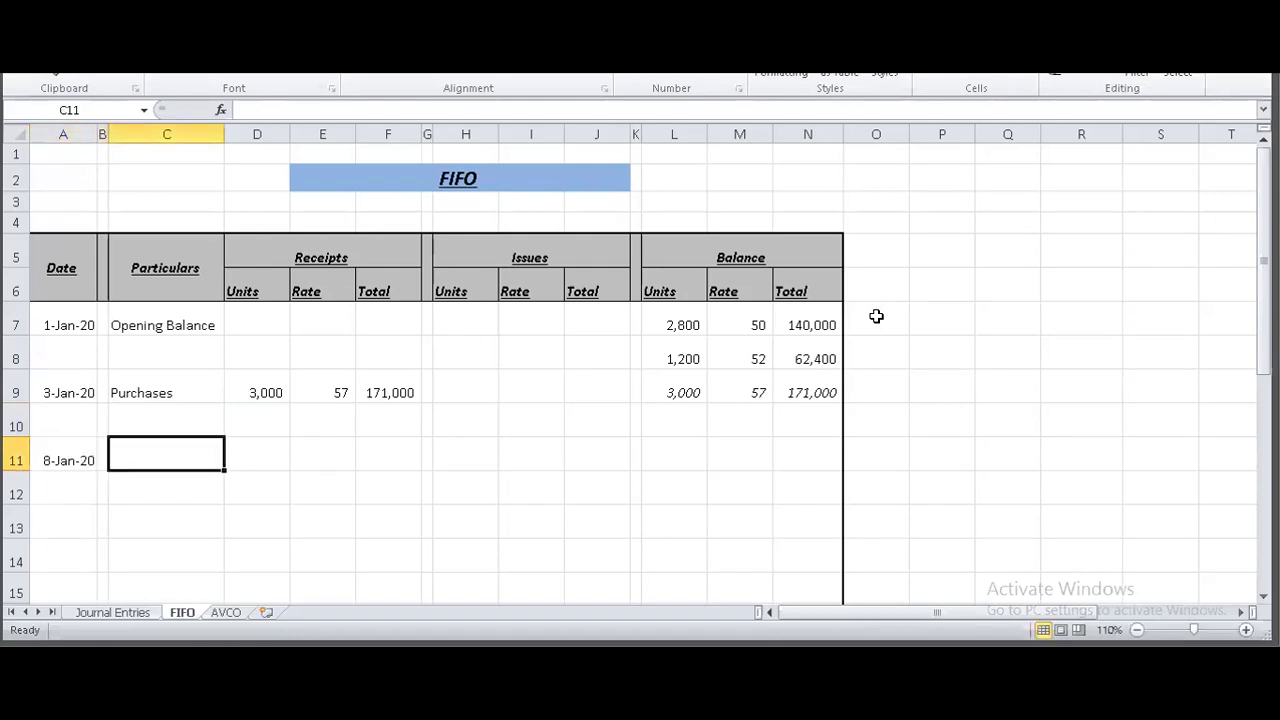
Label the 8 January row "Sales" in the Particulars cell C11.
text(Sales)
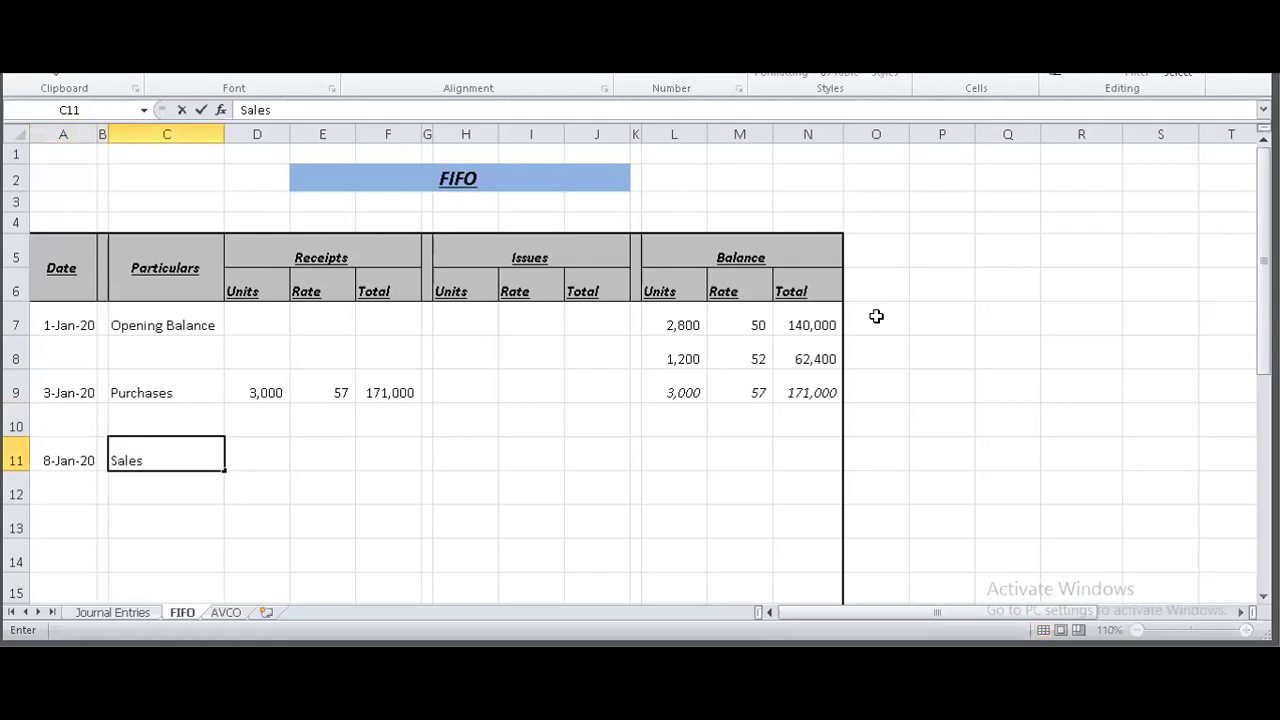
key(Tab)
key(Tab)
key(Tab)
key(Tab)
key(Tab)
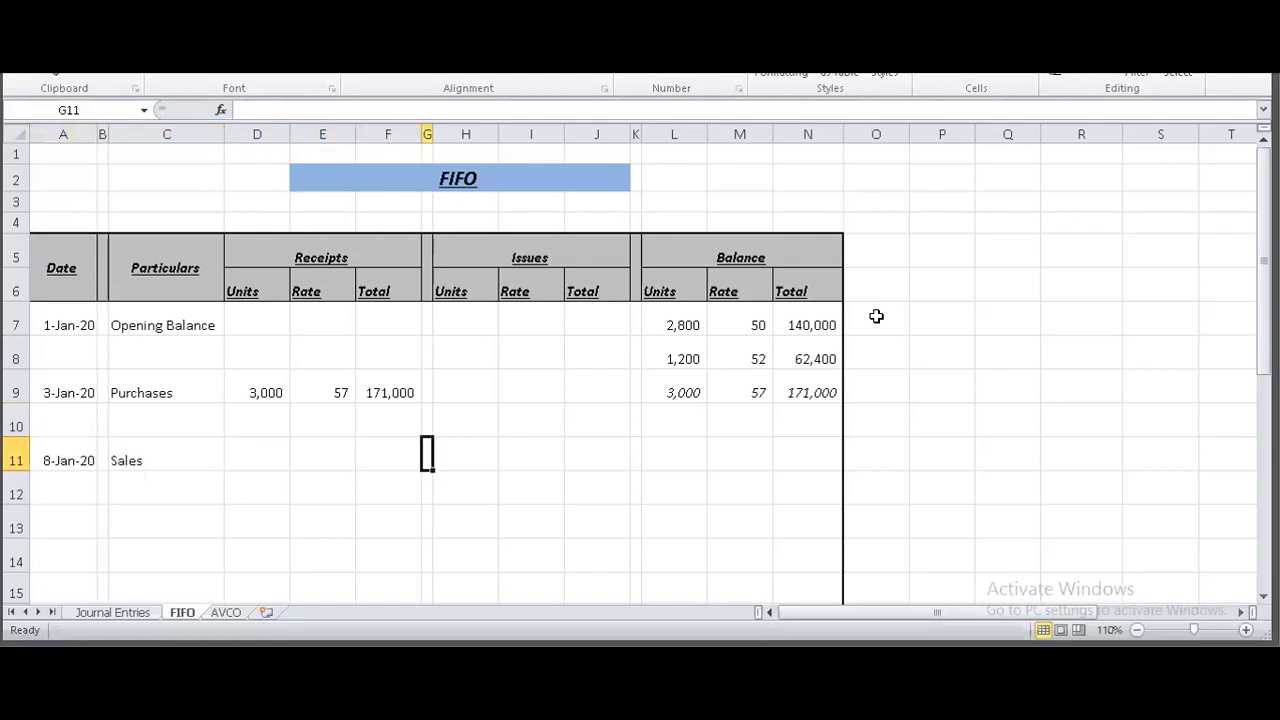
Check the quantity sold on 8 January in the question PDF and enter 2900 as the Issues units in cell H11.
key(alt+Tab)
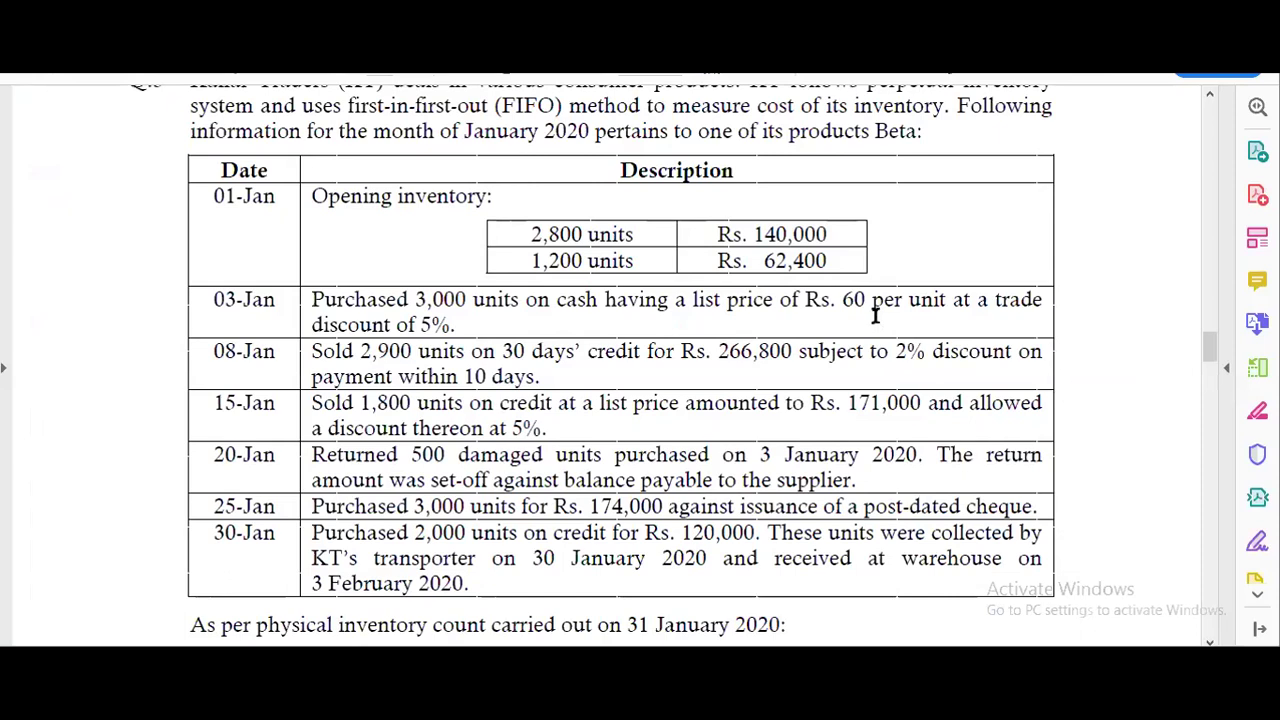
key(alt+Tab)
text(29)
key(BackSpace)
key(BackSpace)
key(Escape)
key(Down)
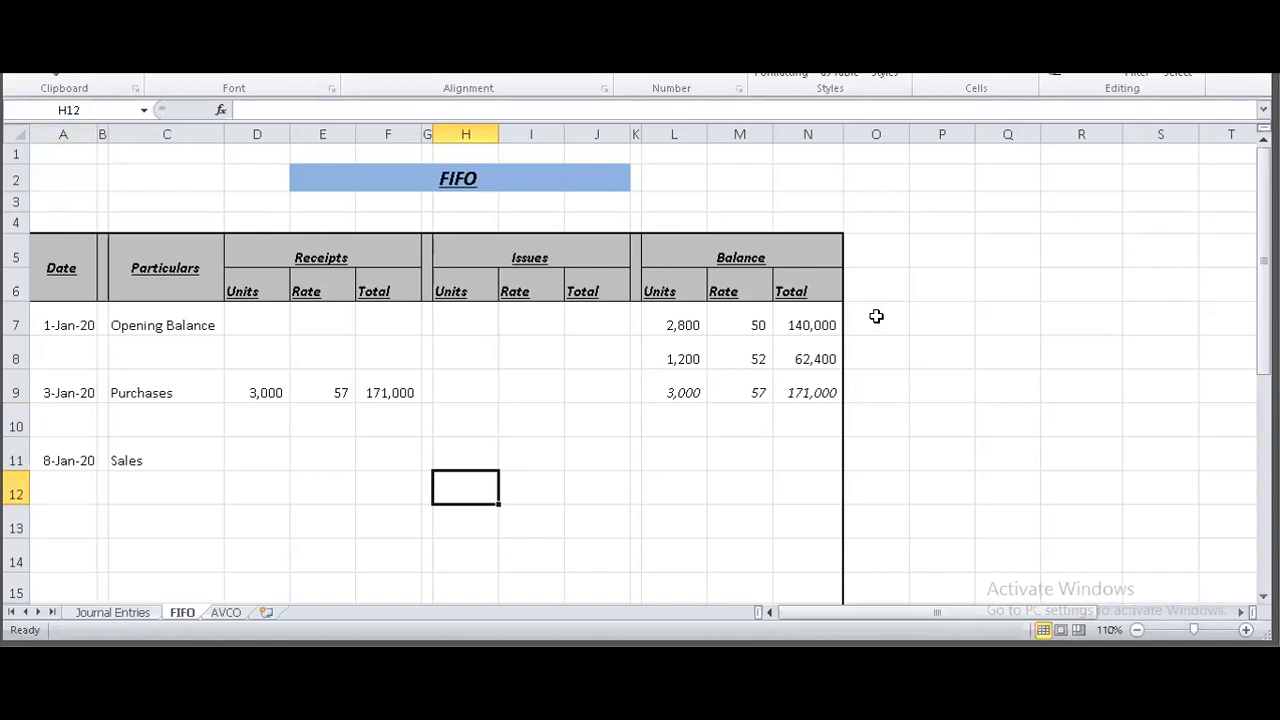
key(Up)
text(299)
key(BackSpace)
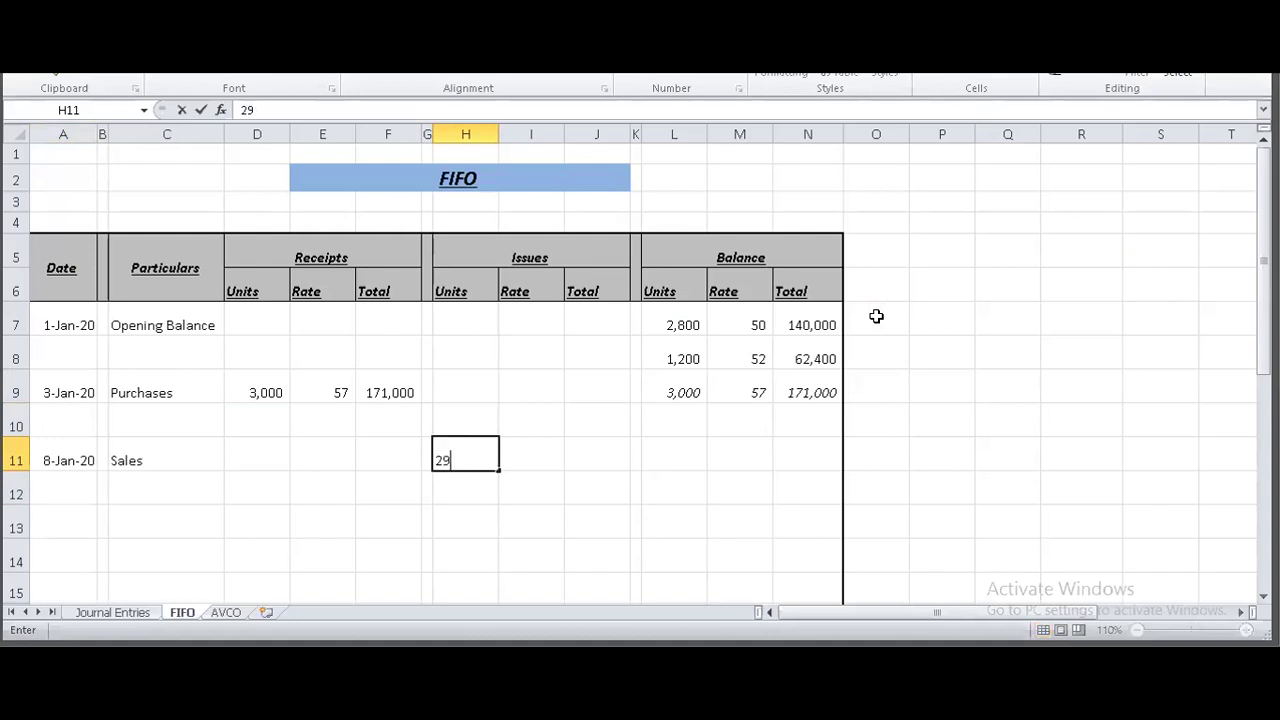
text(00)
key(Return)
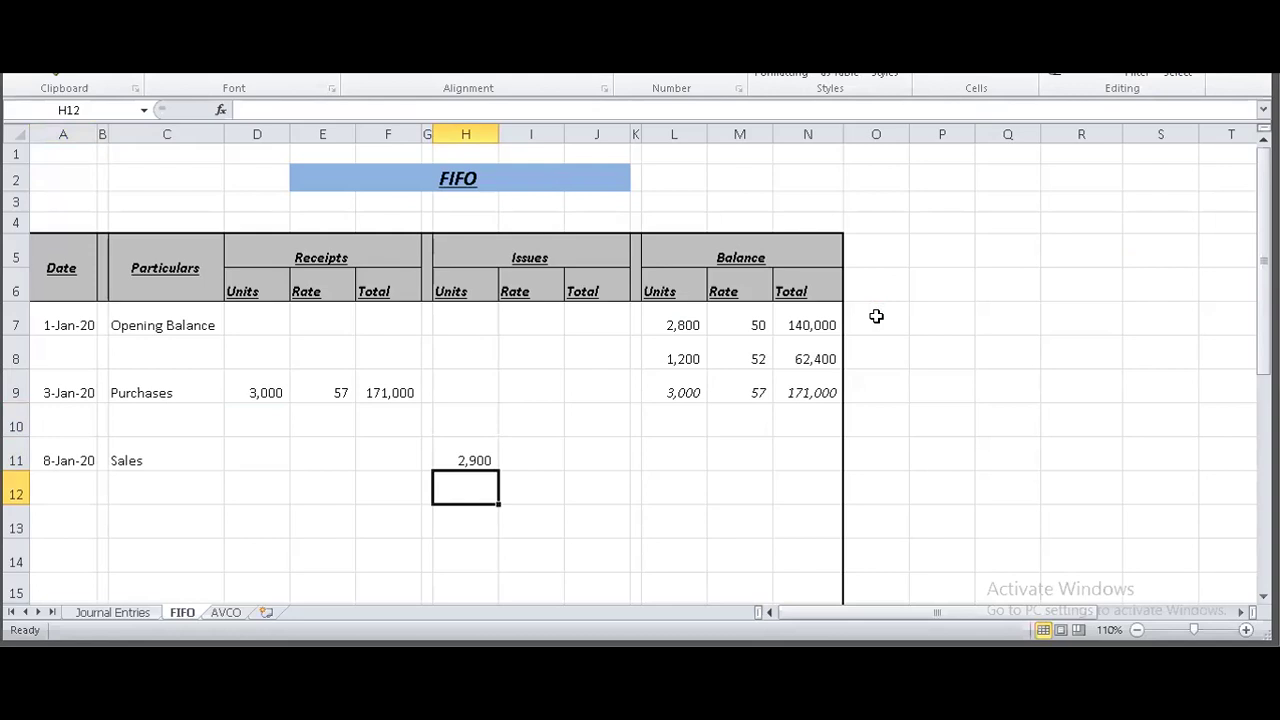
Compare the 8 January issue quantity in row 11 with the Balance layers in rows 7 to 9.
key(Up)
key(Up)
key(Up)
key(Right)
key(Right)
key(Right)
key(Right)
key(Right)
key(Down)
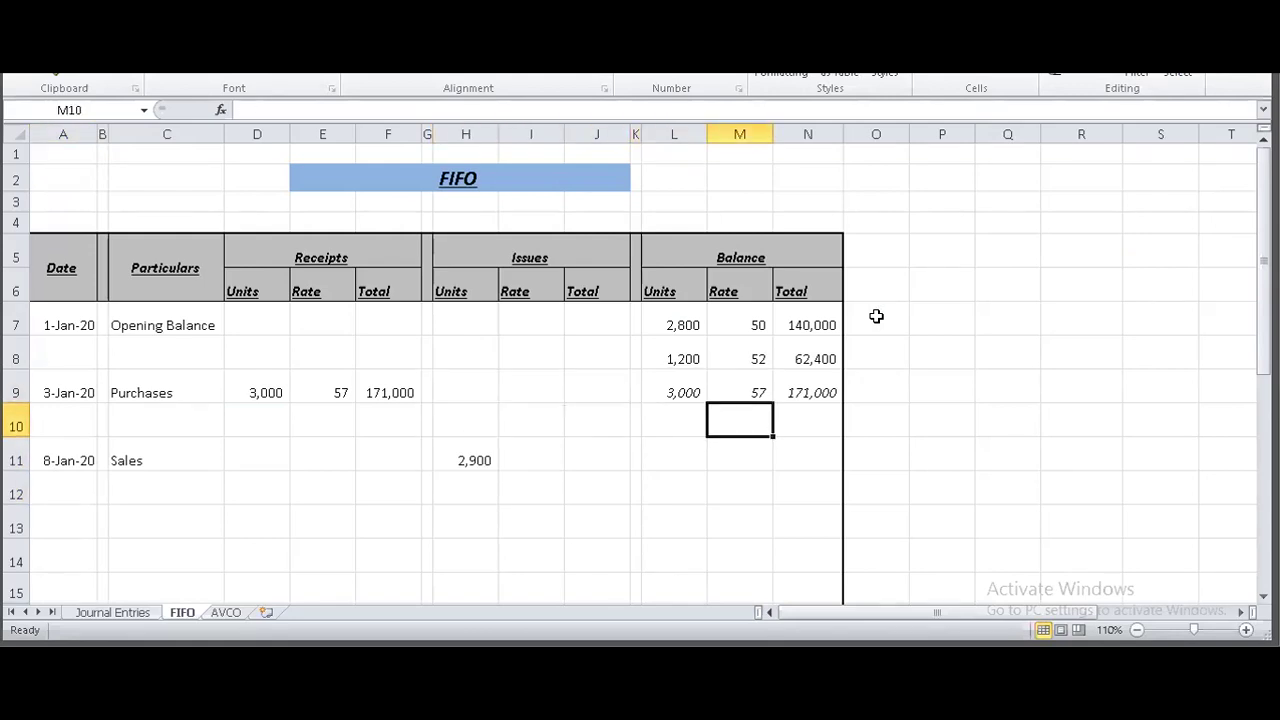
key(Left)
key(Left)
key(Left)
key(Left)
key(Down)
key(Down)
key(Left)
key(Up)
key(Right)
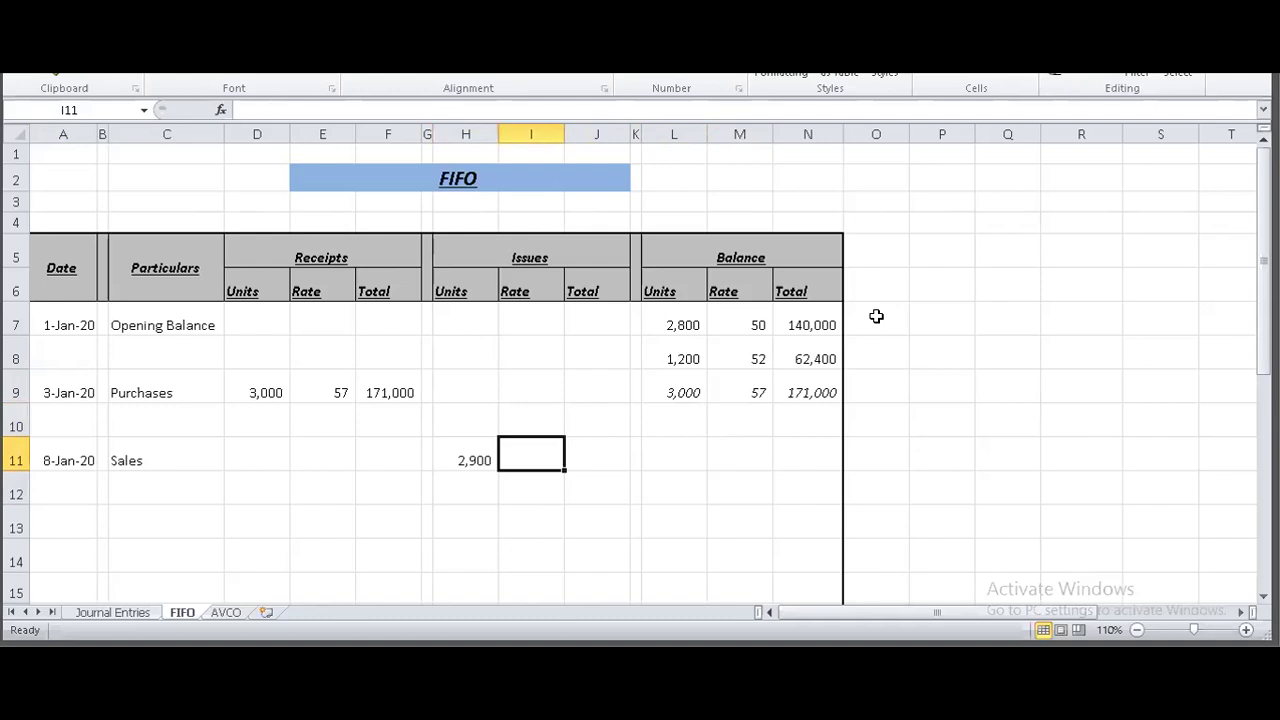
key(Right)
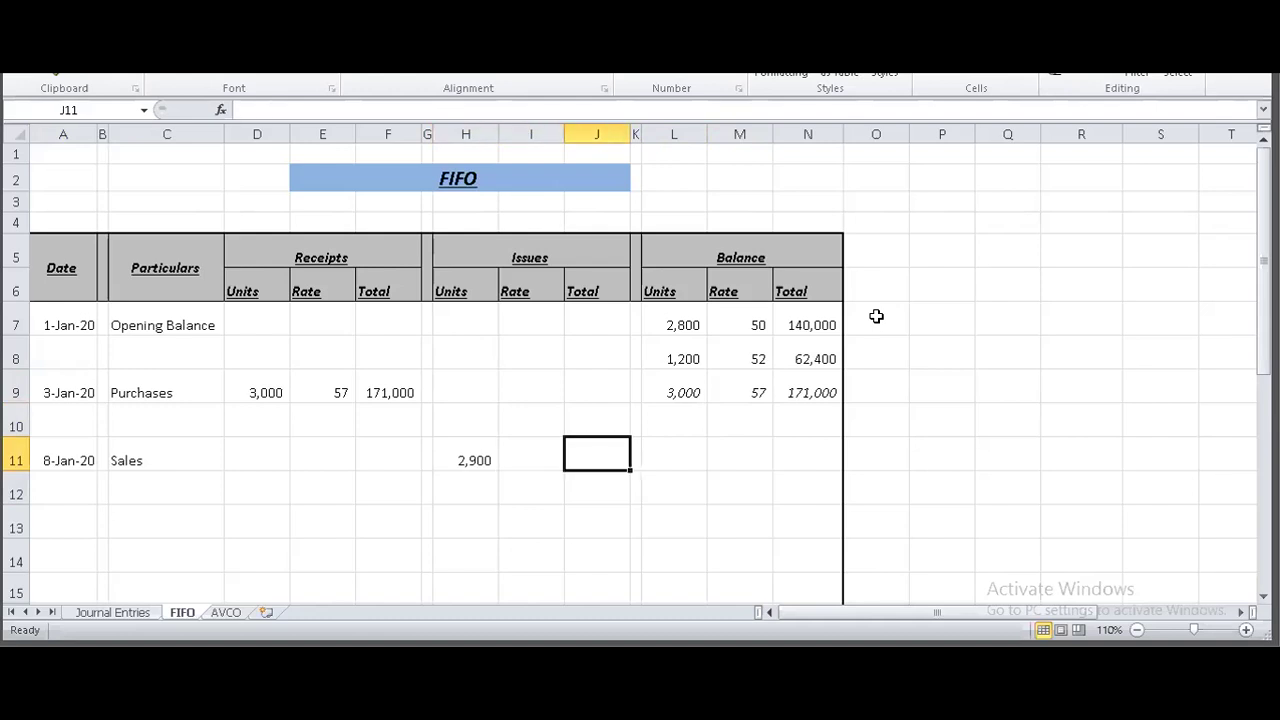
key(Left)
key(Left)
key(Right)
key(Right)
key(Right)
key(Up)
key(Up)
key(Up)
key(Up)
key(Right)
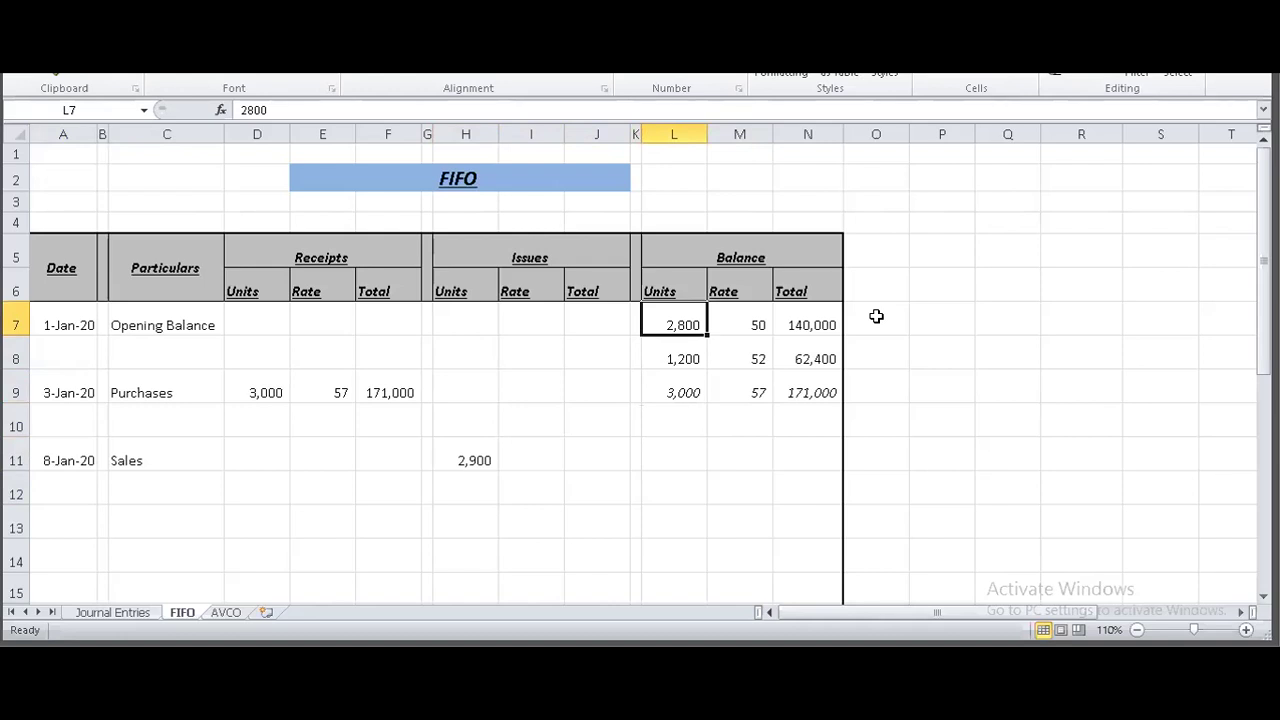
Change the Issues units of the 8 January sale in cell H11 to 2800.
key(Down)
key(Down)
key(Down)
key(Left)
key(Left)
key(Left)
key(Left)
key(Down)
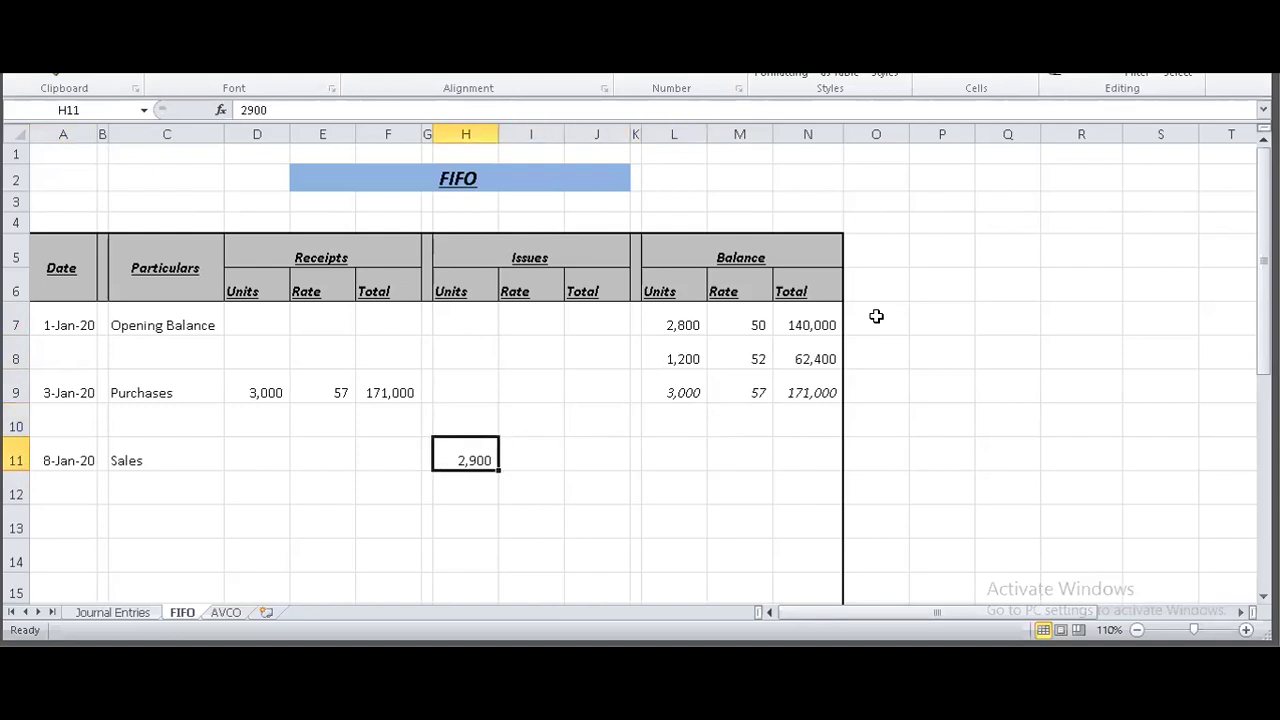
text(2800)
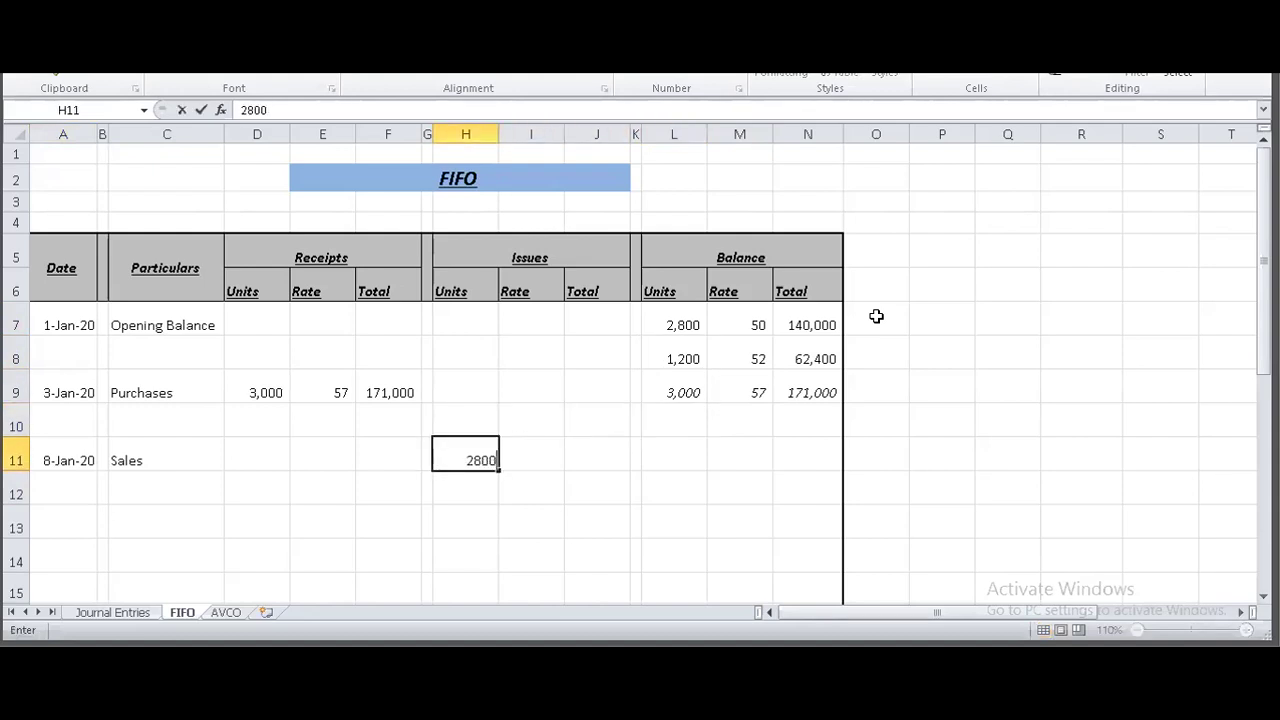
key(Tab)
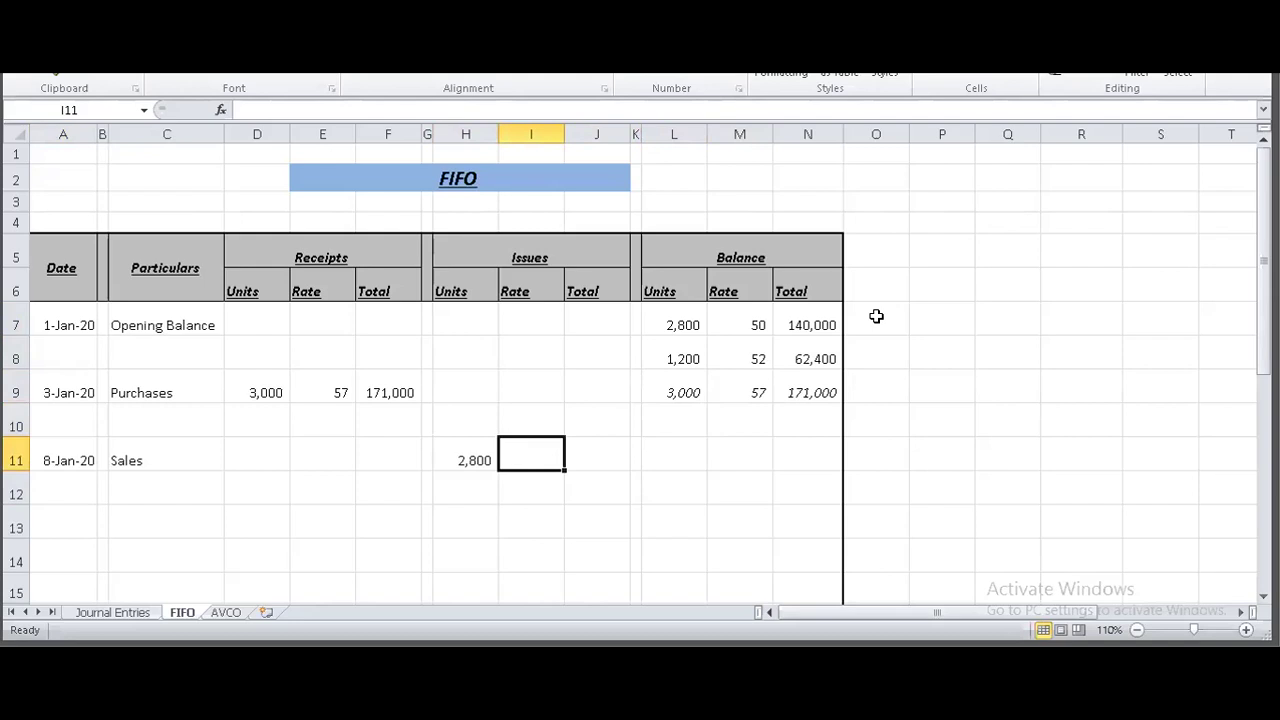
Enter 50 as the Issues rate in I11 and calculate the total in J11 as units times rate.
text(50)
key(Tab)
text(=)
key(Left)
key(Left)
text(*)
key(Left)
key(Return)
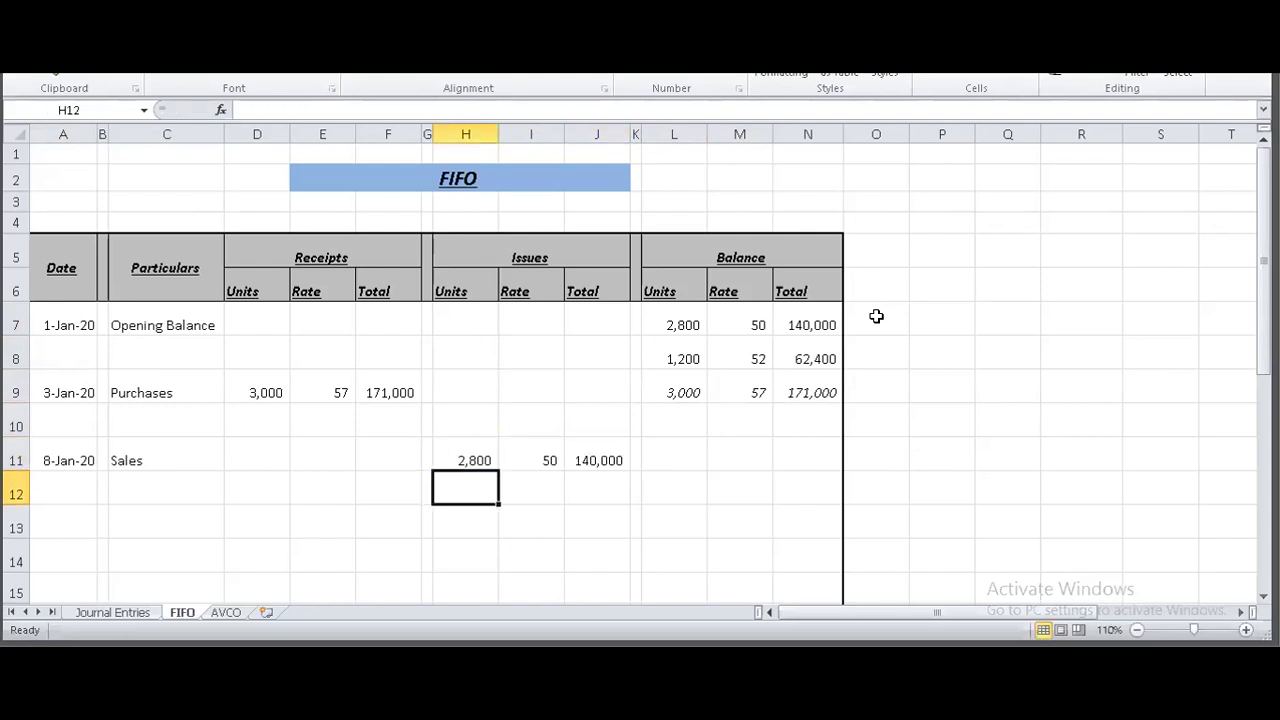
Highlight the 8 January Issues cells H11:J11 with a light blue fill.
key(Up)
key(Right)
key(Right)
key(Left)
key(Left)
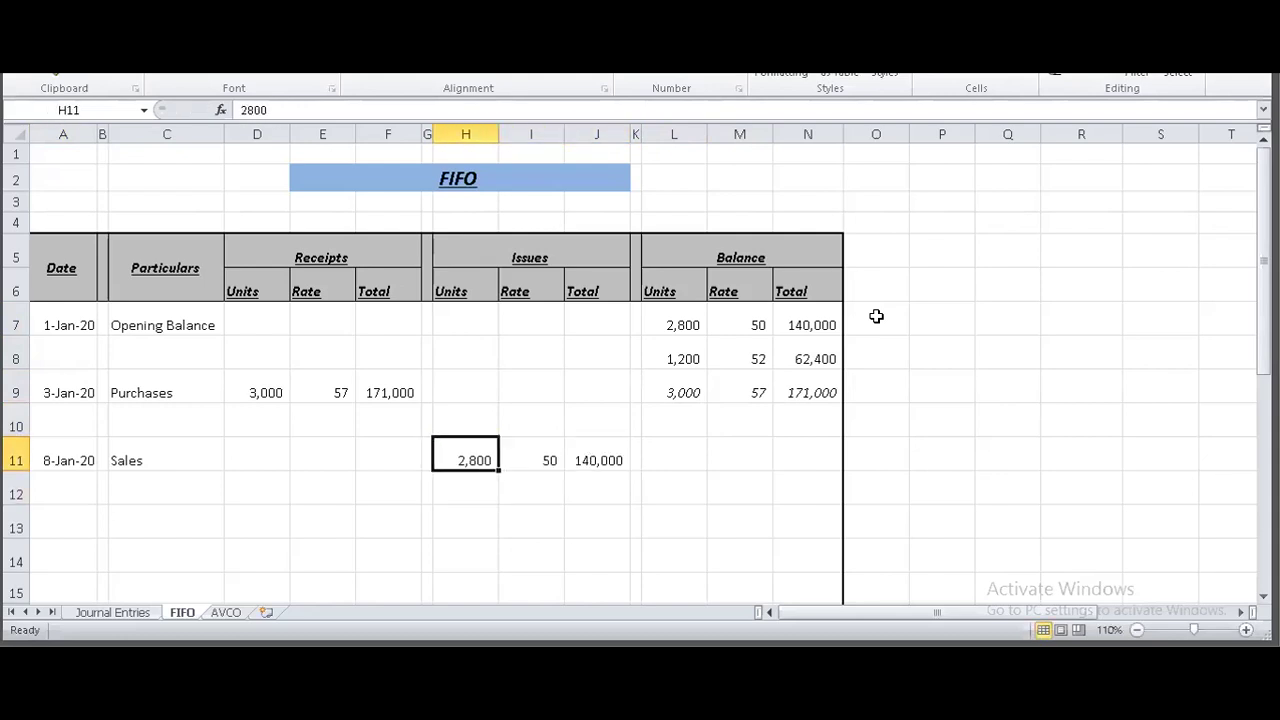
key(shift+Right)
key(shift+Right)
key(alt+h)
key(h)
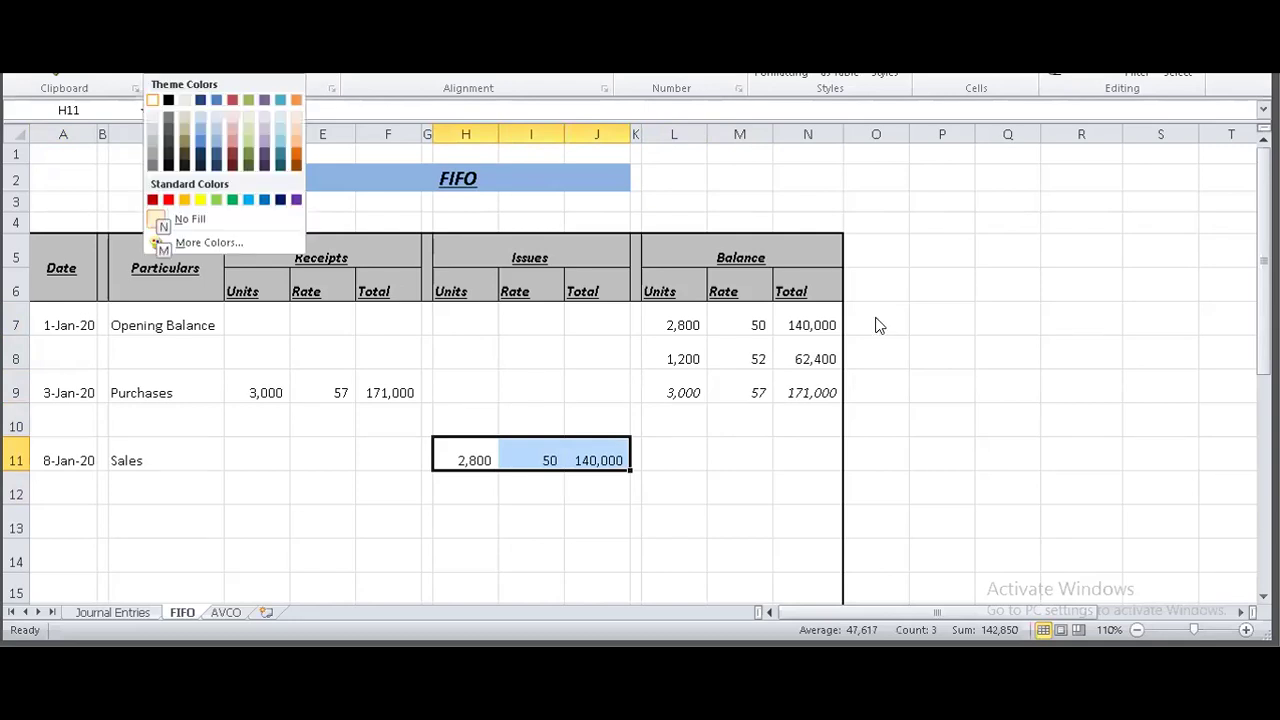
key(Down)
key(Right)
key(Right)
key(Down)
key(Down)
key(Right)
key(Up)
key(Up)
key(Right)
key(Return)
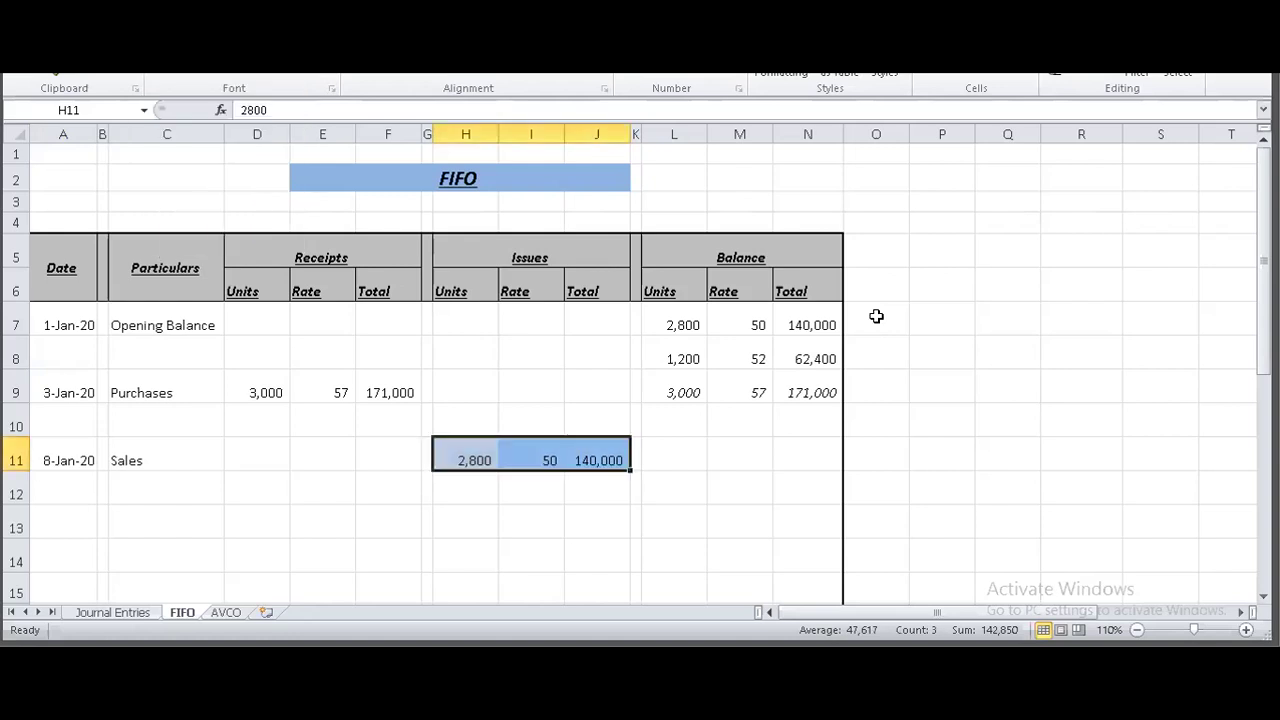
Highlight the matching opening balance cells L7:N7 with the same light blue fill.
key(Up)
key(Up)
key(Up)
key(Right)
key(Right)
key(Right)
key(Up)
key(Up)
key(Right)
key(Down)
key(shift+Right)
key(shift+Right)
key(alt+h)
key(h)
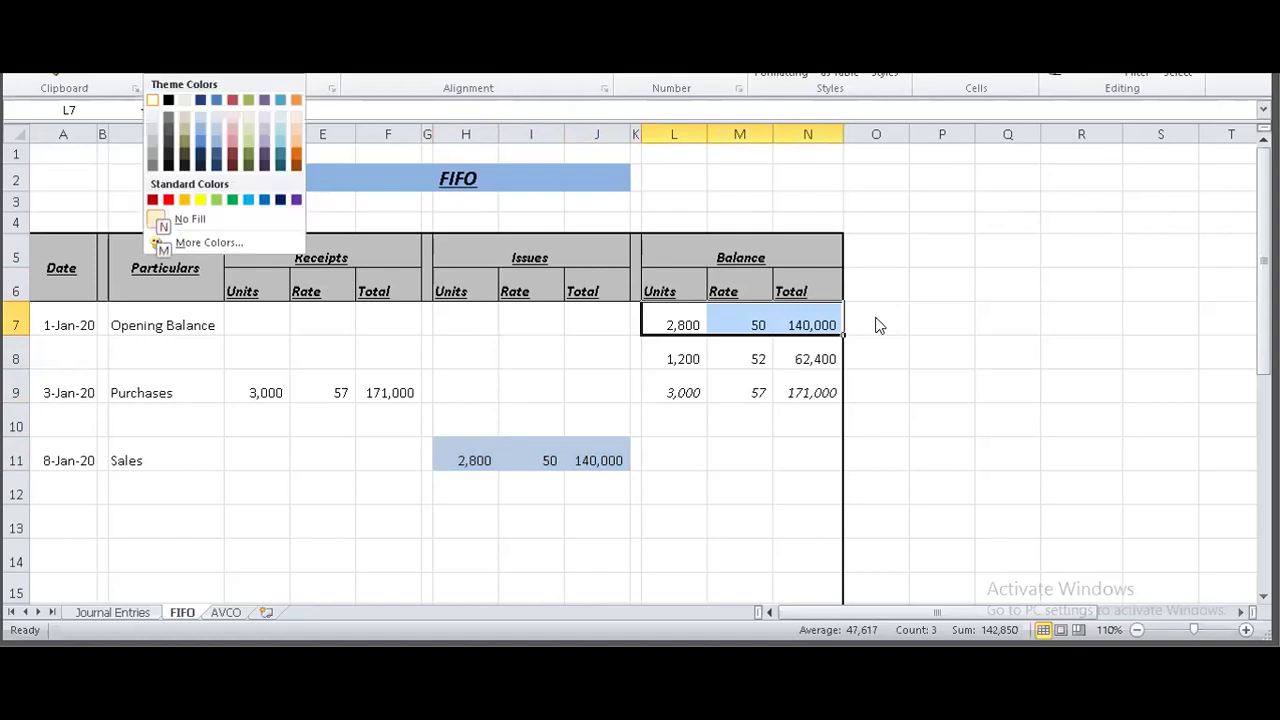
click(210, 131)
click(559, 554)
key(Down)
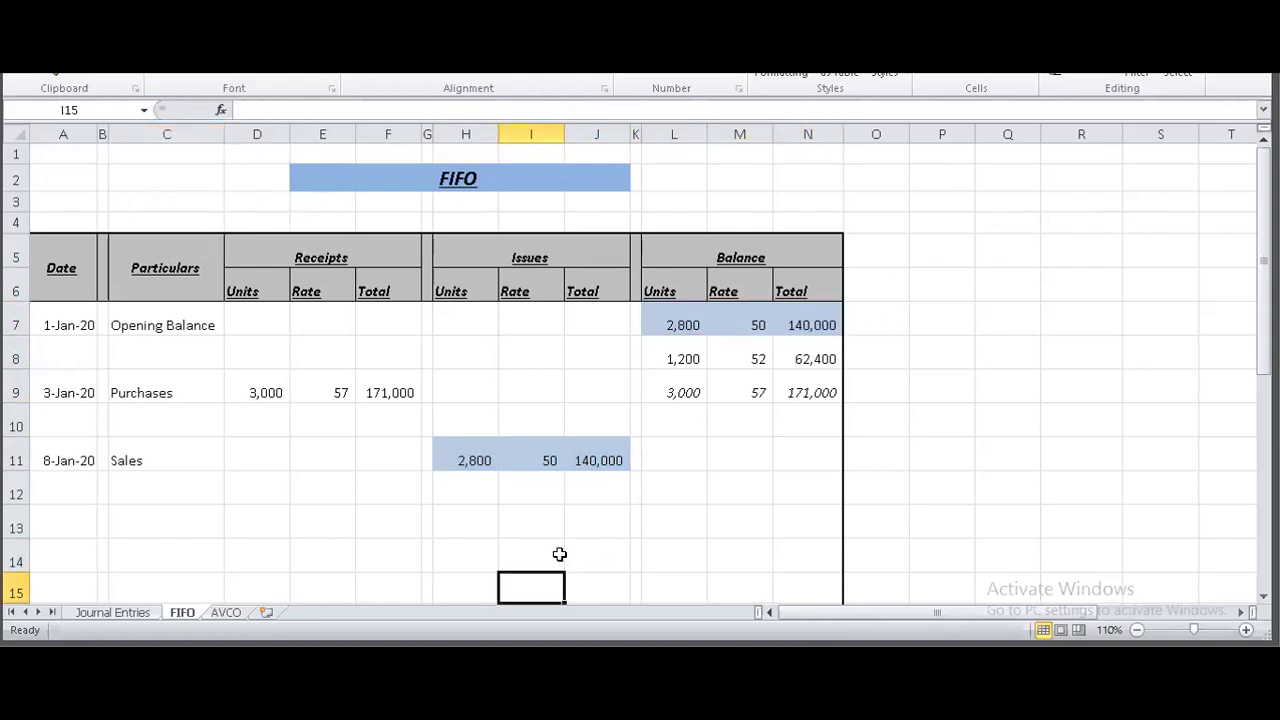
Check the second opening balance layer in row 8 as the source of the remaining units to issue.
key(Left)
key(Up)
key(Up)
key(Up)
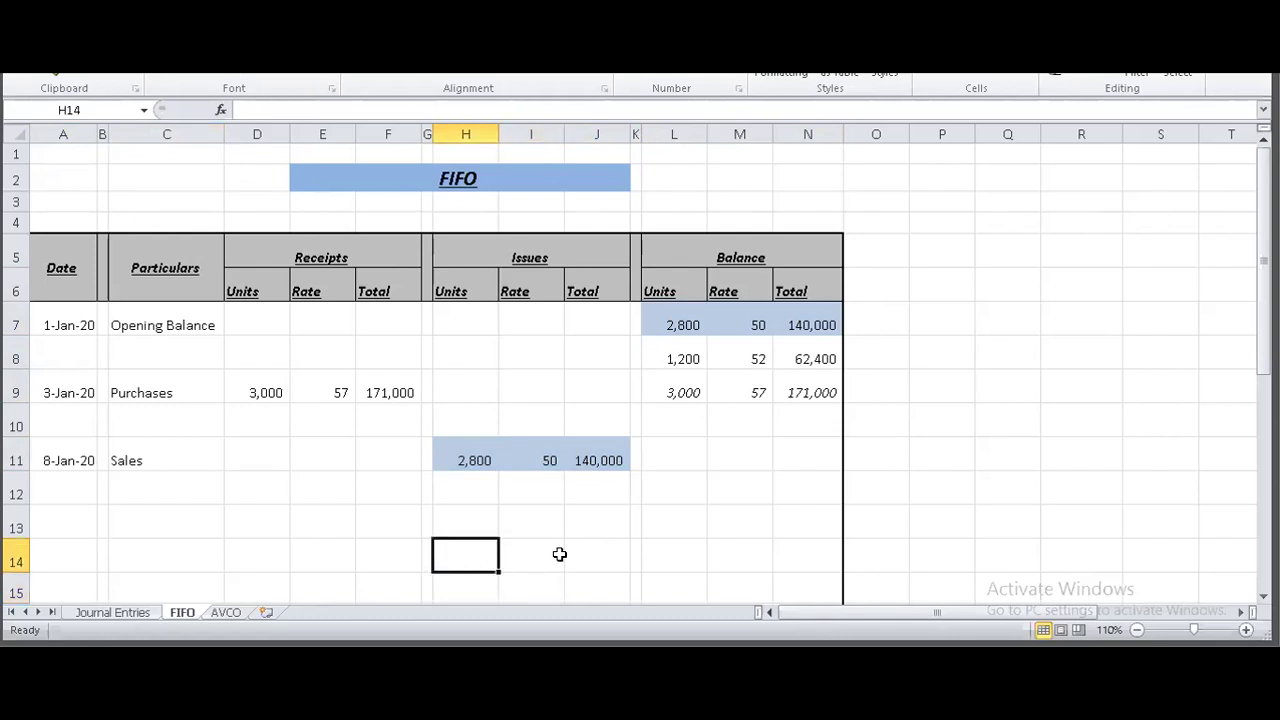
key(Right)
key(Right)
key(Right)
key(Up)
key(Up)
key(Up)
key(Right)
key(Up)
Enter the second issue layer in row 12 with 100 units in H12 and a rate of 52 in I12.
key(Down)
key(Down)
key(Down)
key(Left)
key(Left)
key(Left)
key(Left)
key(Down)
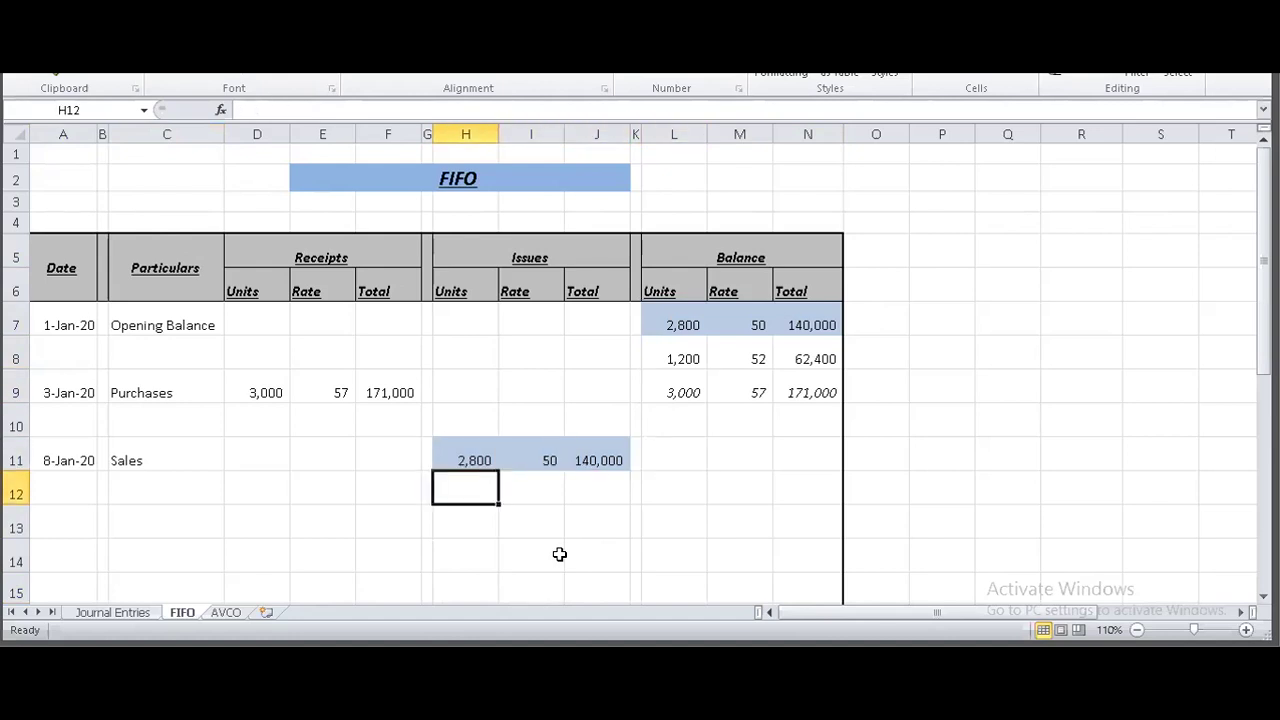
text(100)
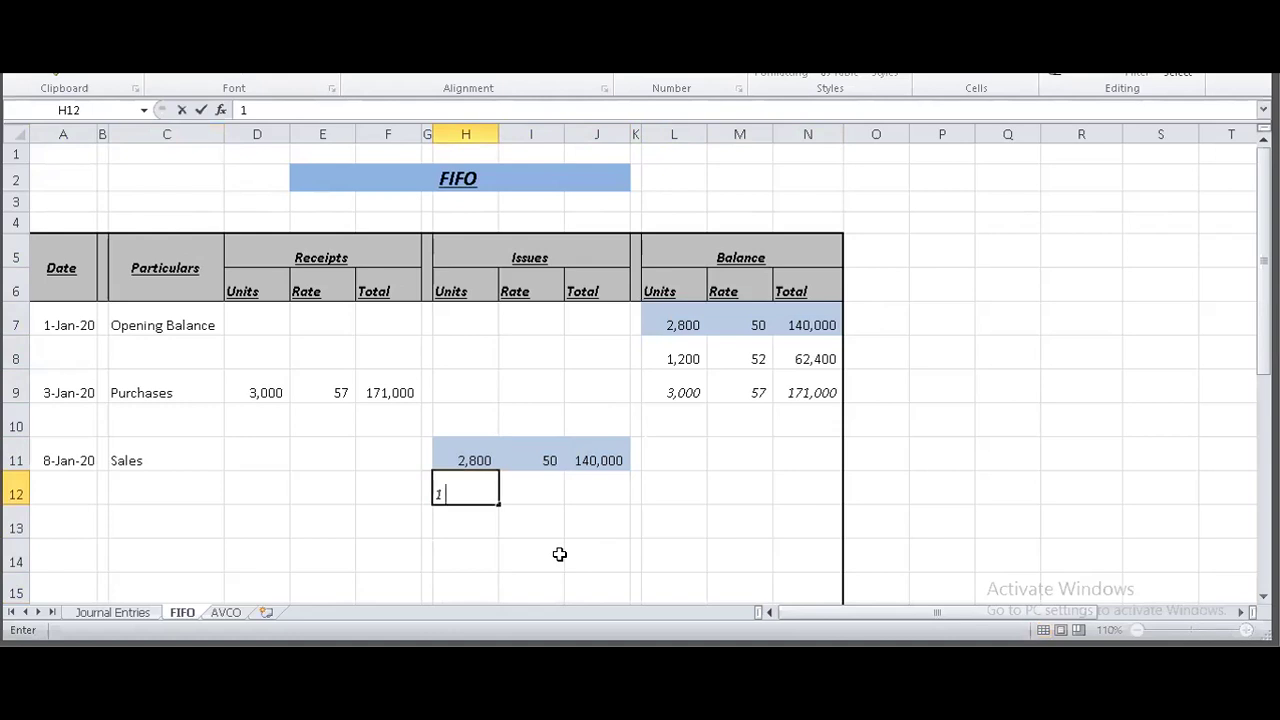
key(Right)
text(52)
key(Right)
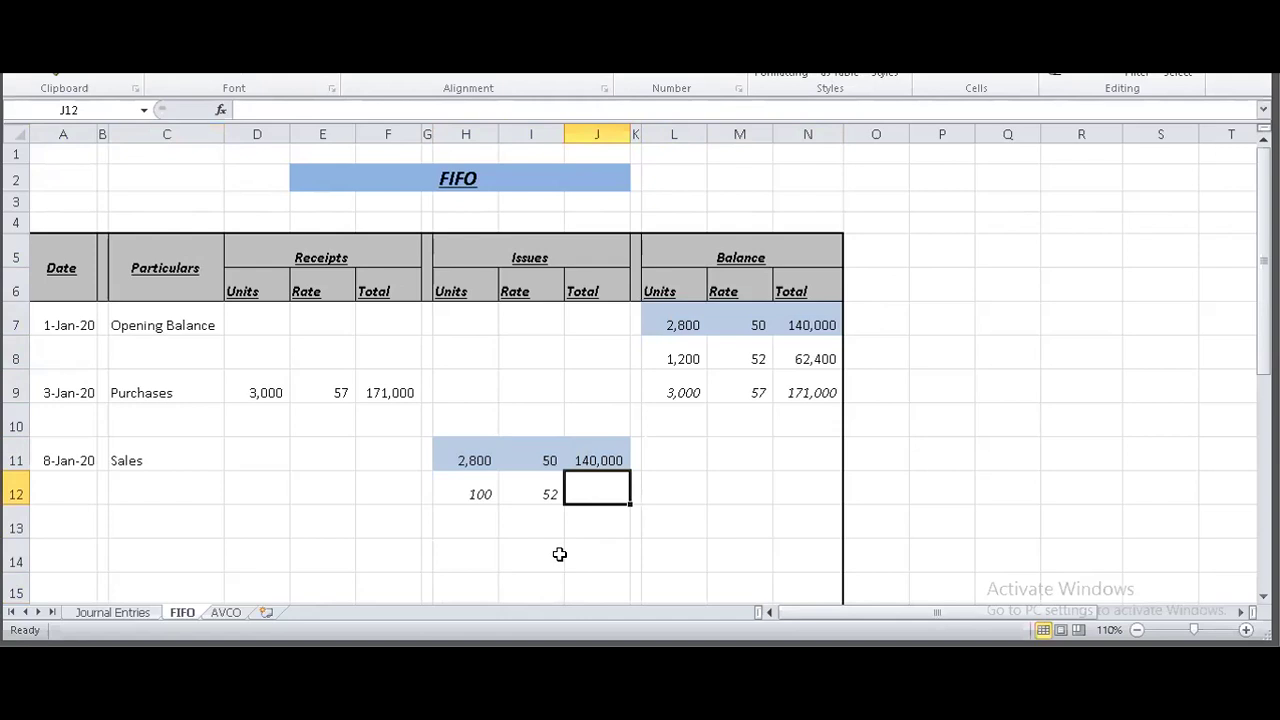
Fill the Issues total formula from J11 down to J12.
key(Up)
key(shift+Down)
key(ctrl+d)
key(Down)
key(Down)
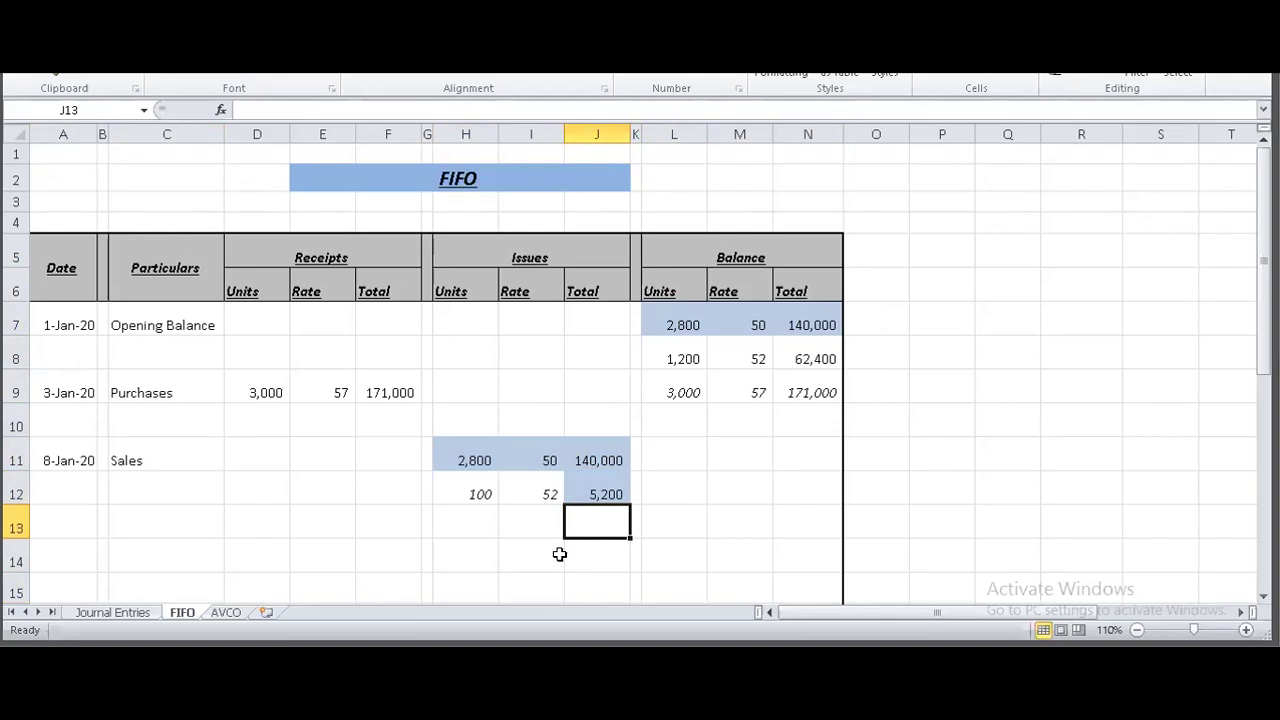
Remove the fill color from the Issues cells J12 and H11:J11.
key(Up)
key(alt)
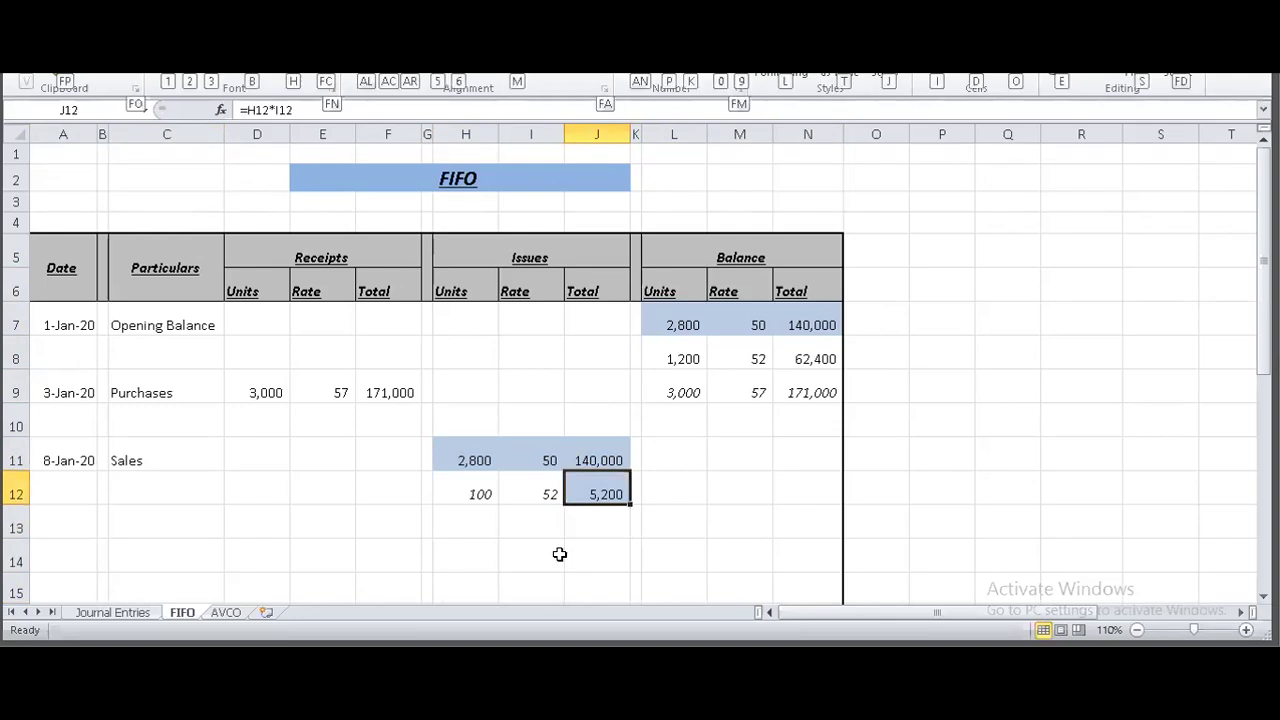
key(h)
key(n)
key(Up)
key(Left)
key(Left)
key(shift+Right)
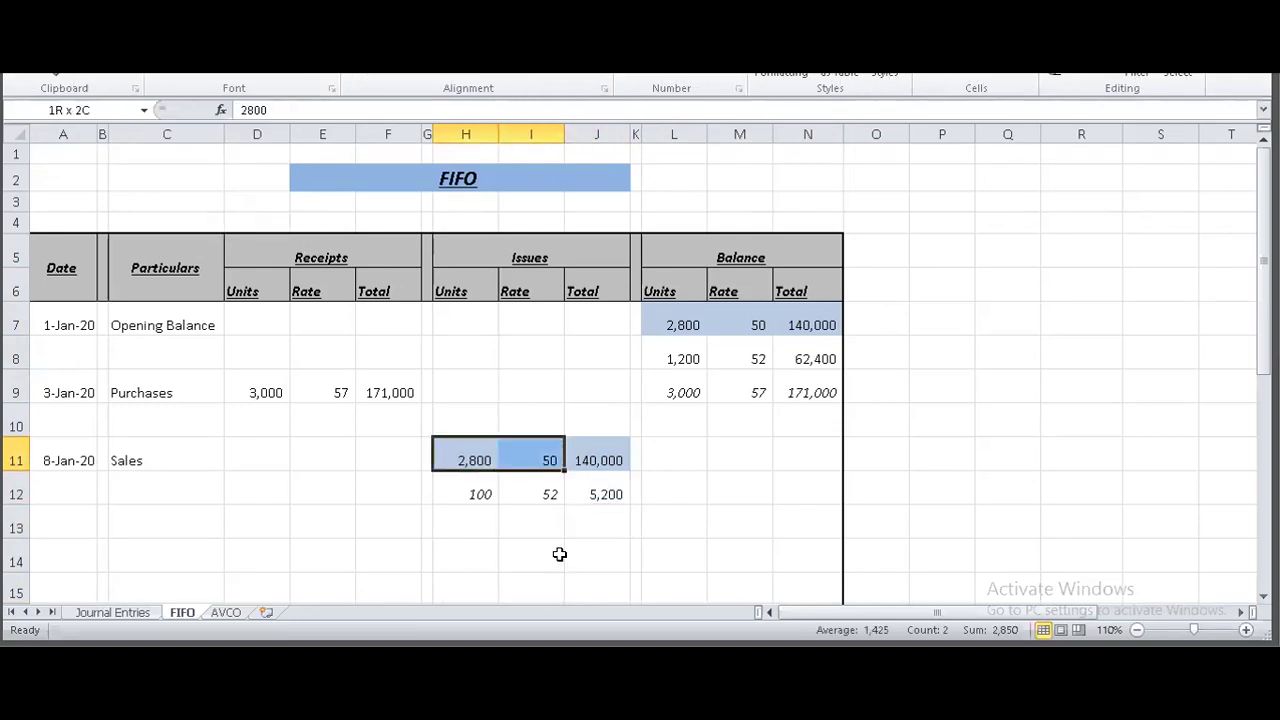
key(shift+Right)
key(F4)
Remove the fill color from the opening balance cells L7:N7.
key(Up)
key(Right)
key(Up)
key(Right)
key(Right)
key(Up)
key(Up)
key(Right)
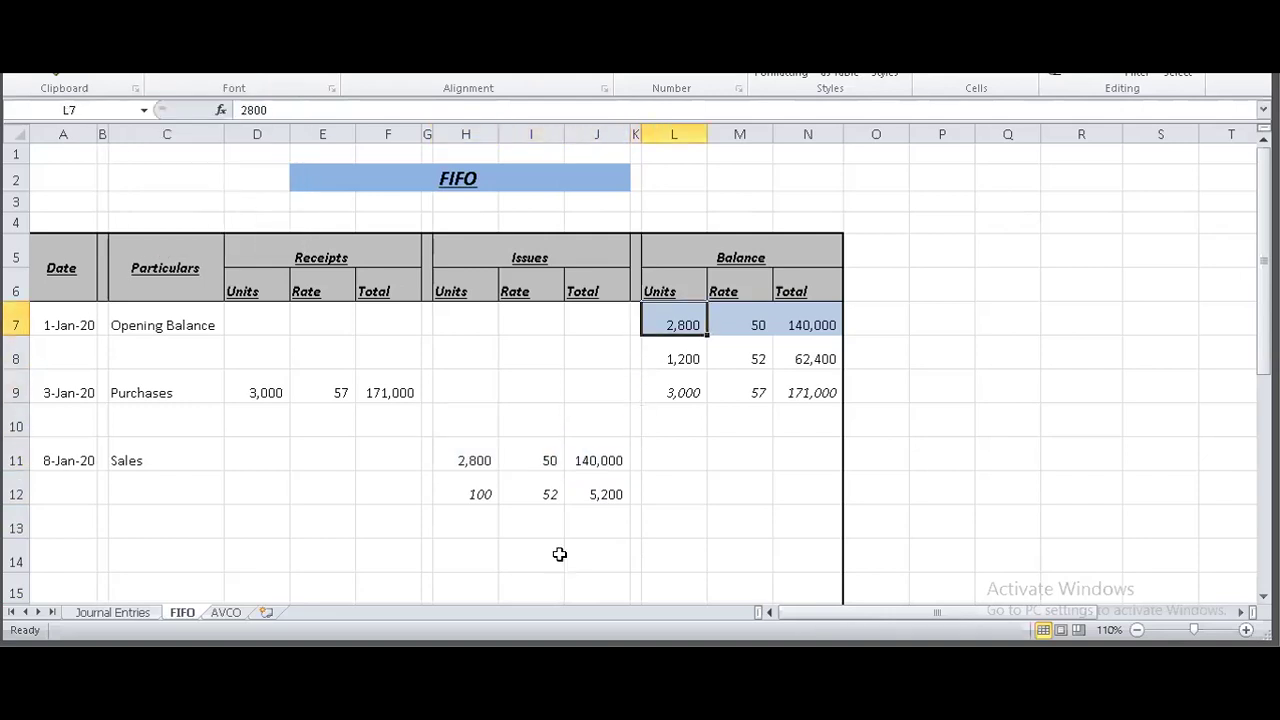
key(shift+Right)
key(shift+Right)
key(alt+h)
key(h)
key(n)
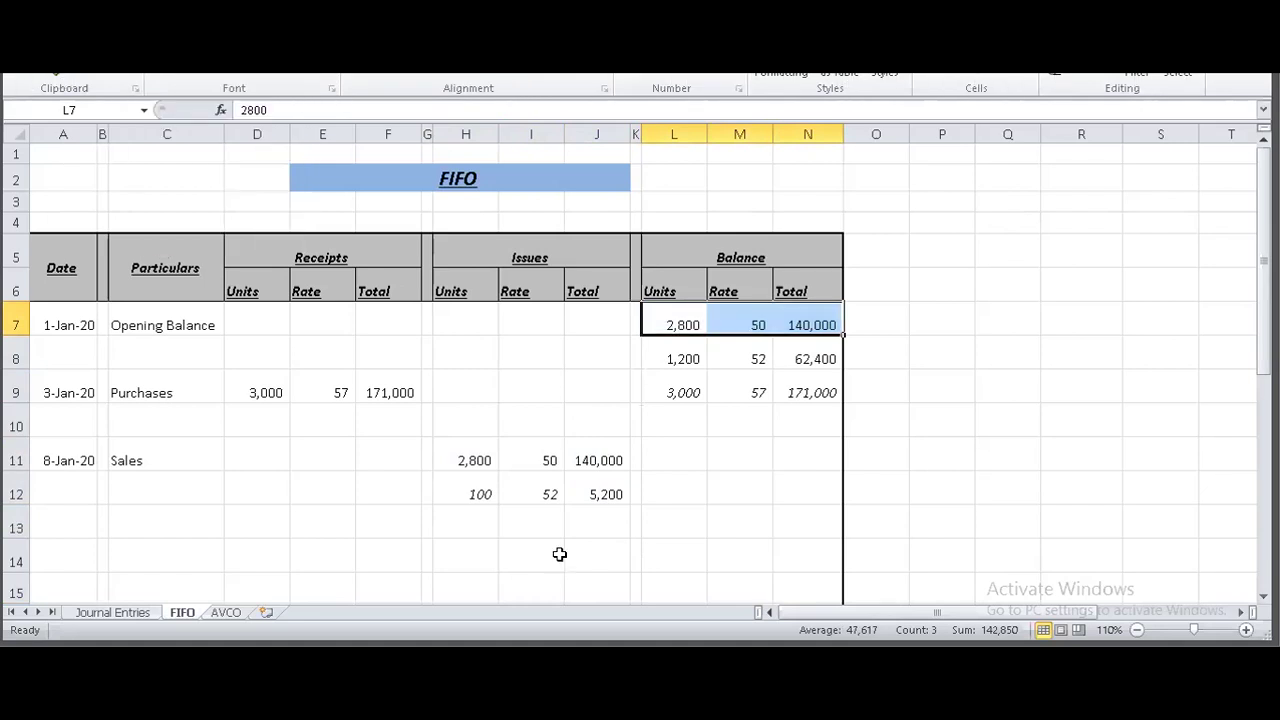
Review the Balance units of each layer in L7 to L9 to determine what remains after the 8 January sale.
key(Down)
key(Down)
key(Down)
key(Down)
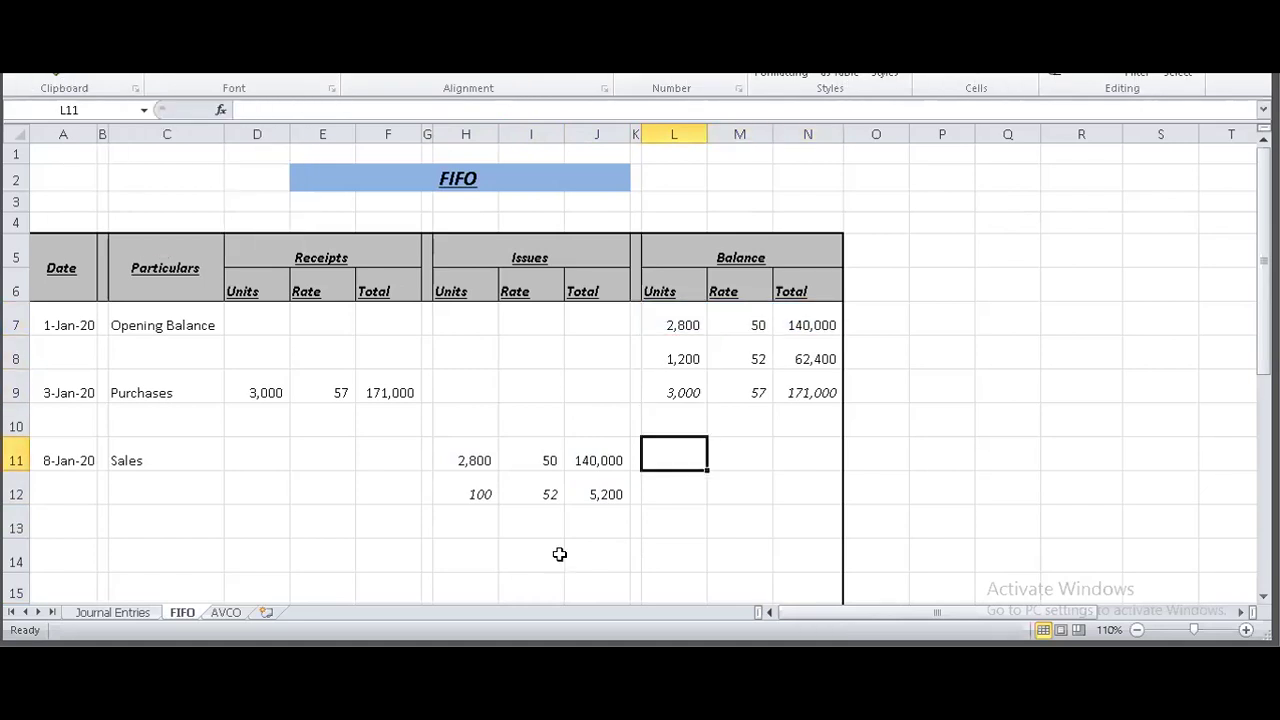
key(Up)
key(Up)
key(Up)
key(Up)
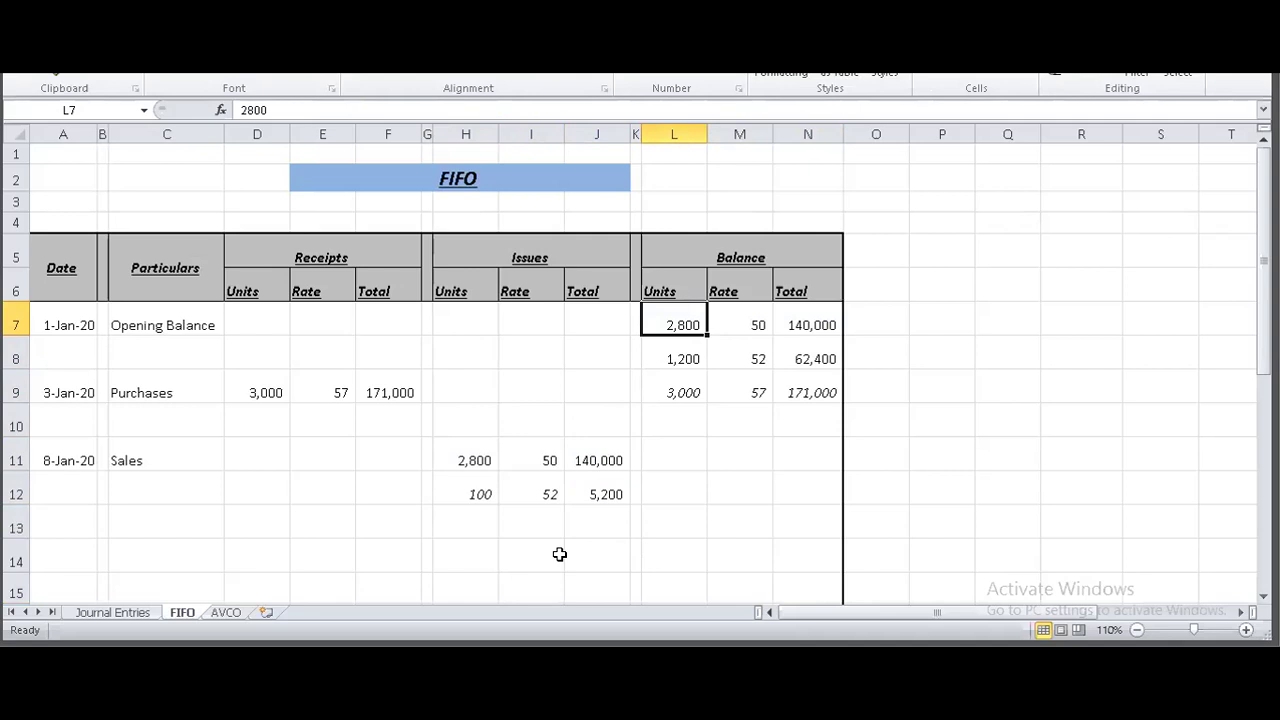
key(Down)
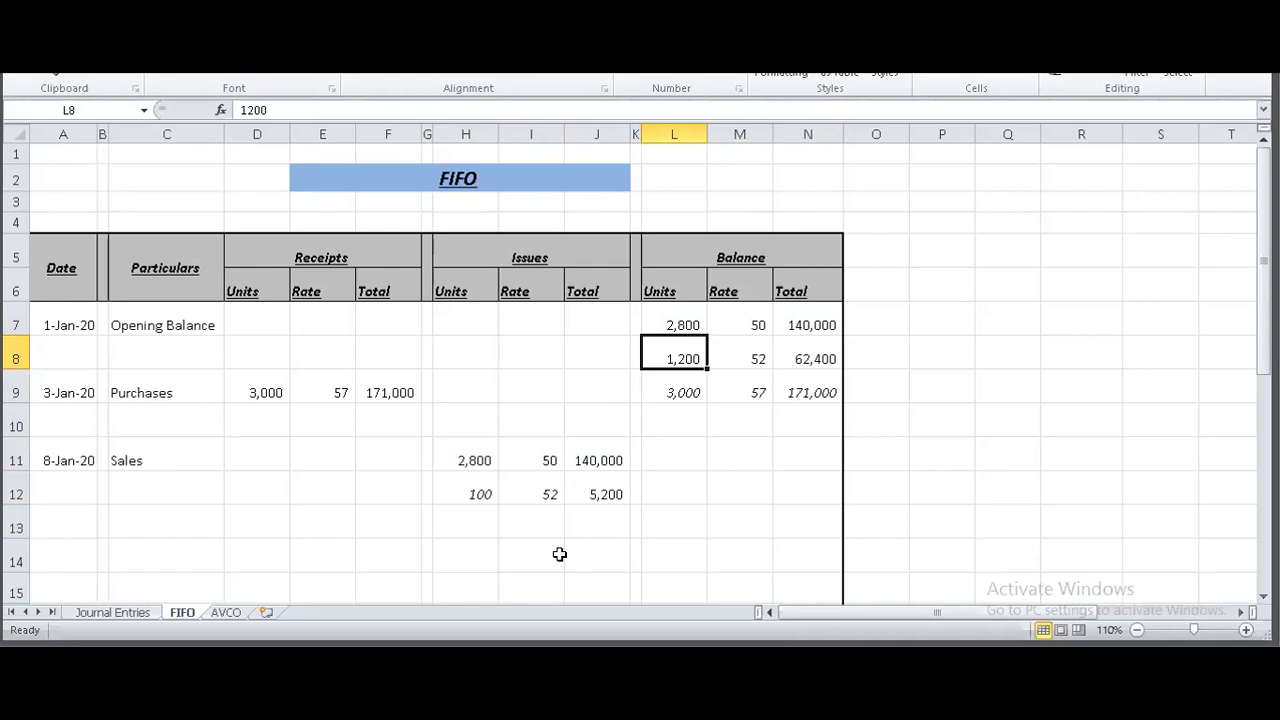
key(Down)
key(Down)
key(Down)
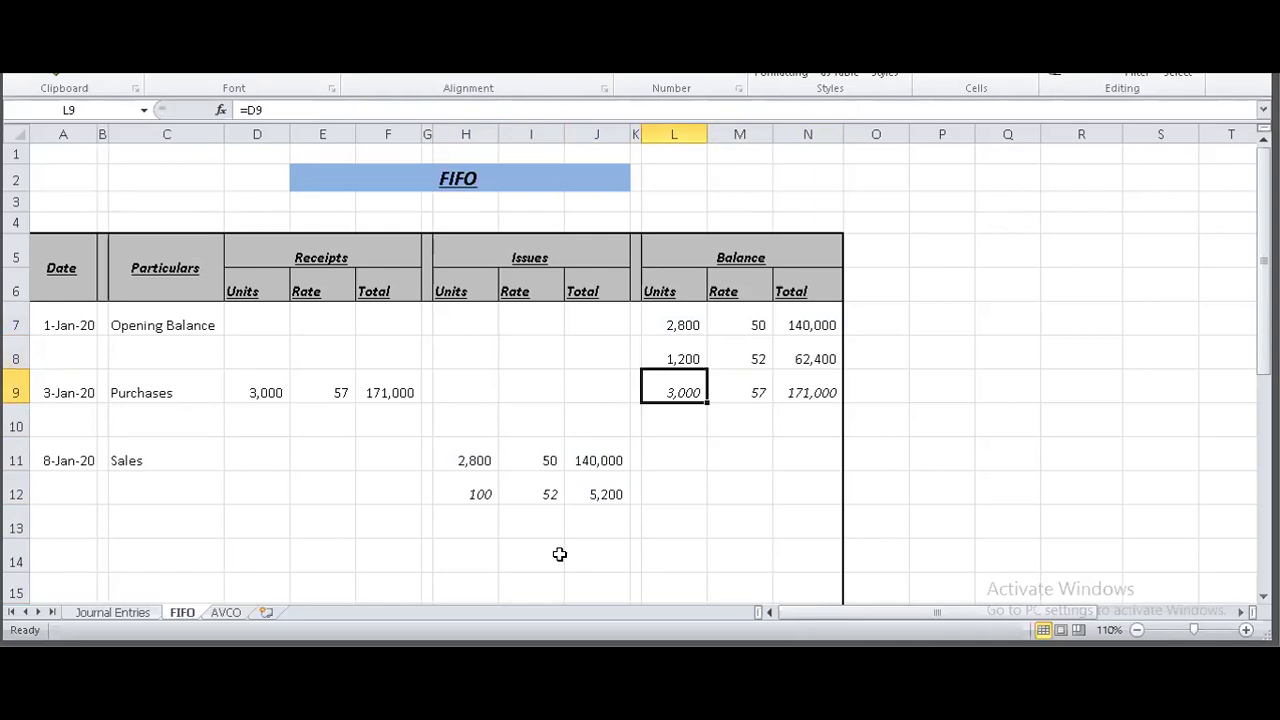
Enter the formula =-H11 in Balance units cell L11 to deduct the first issue layer of the 8 January sale.
text(=)
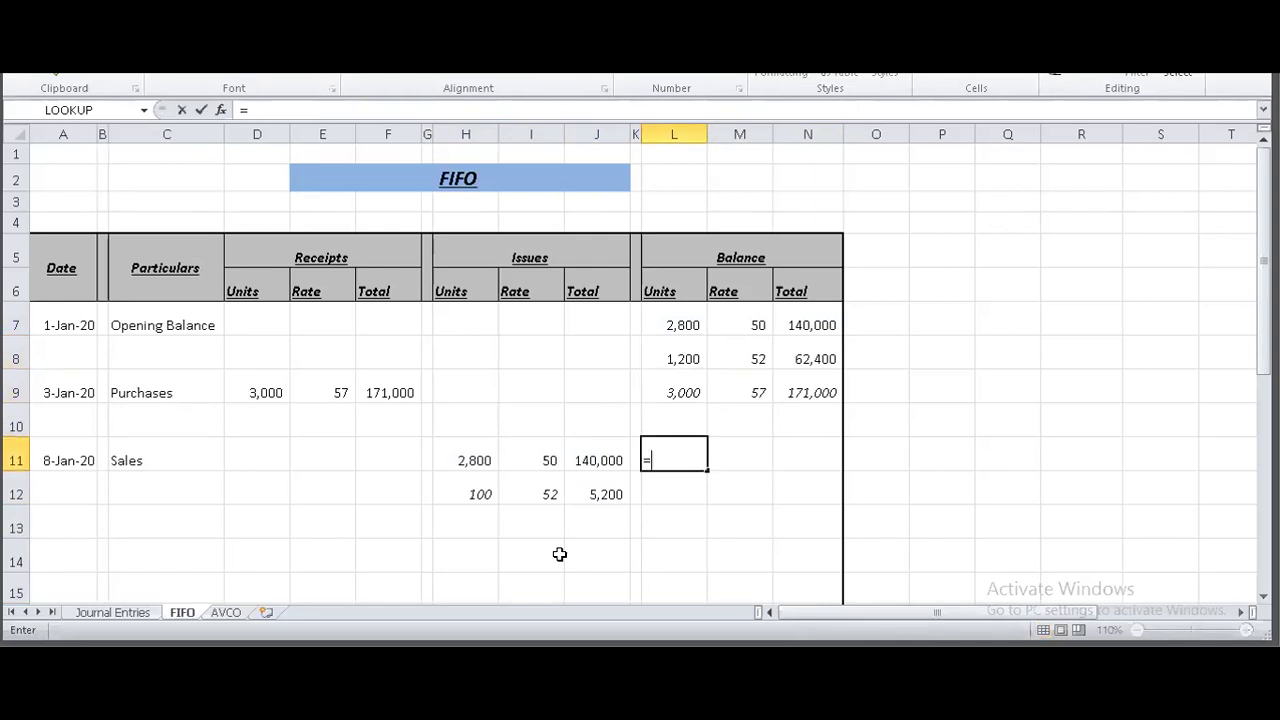
text(-)
key(Left)
key(Left)
key(Left)
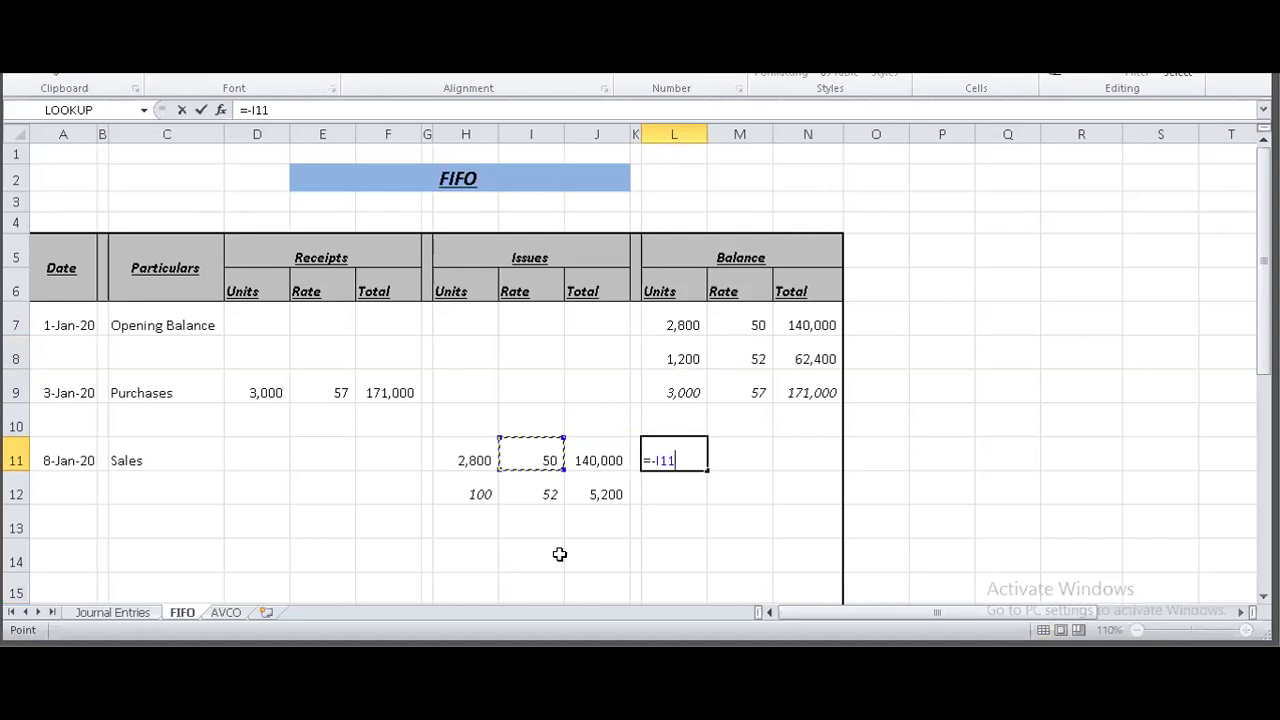
key(Return)
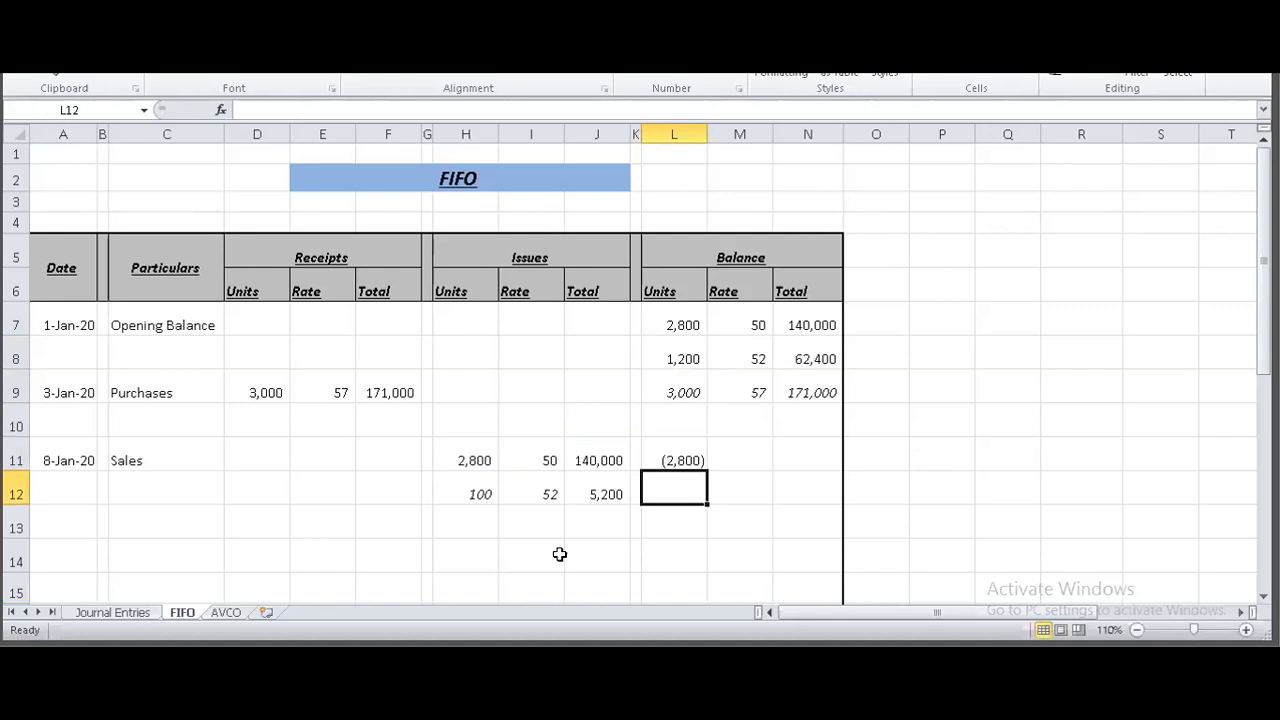
Enter the formula =-H12 in Balance units cell L12 to deduct the second issue layer of the 8 January sale.
text(=)
text(-)
key(Left)
key(Left)
key(Left)
key(Left)
key(Return)
Enter the Balance rates for the deducted 8 January layers: 50 in M11 and 52 in M12.
key(Up)
key(Left)
key(Left)
key(Up)
key(Right)
key(Right)
key(Right)
text(50)
key(Return)
text(52)
key(Return)
Enter the negative Balance totals for the 8 January sale: -140000 in N11 and -5200 in N12.
key(Right)
key(Up)
key(Up)
text(-140000)
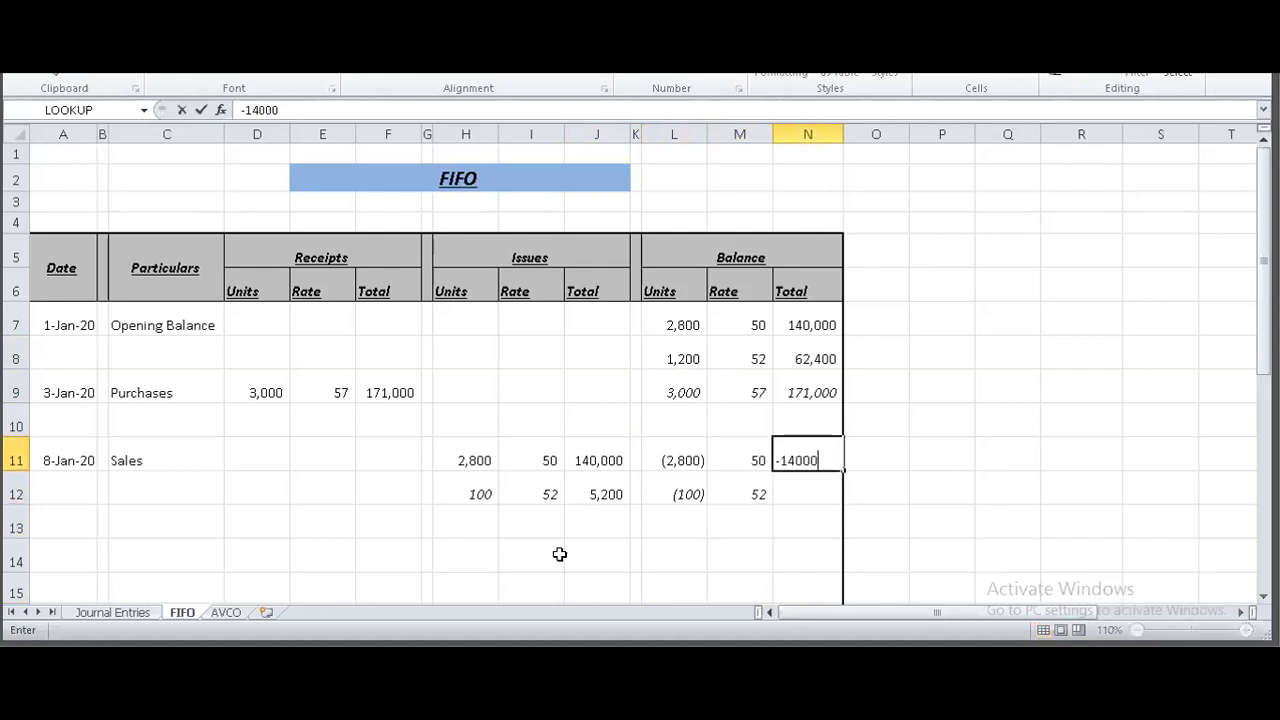
key(Return)
text(5)
key(BackSpace)
text(-5200)
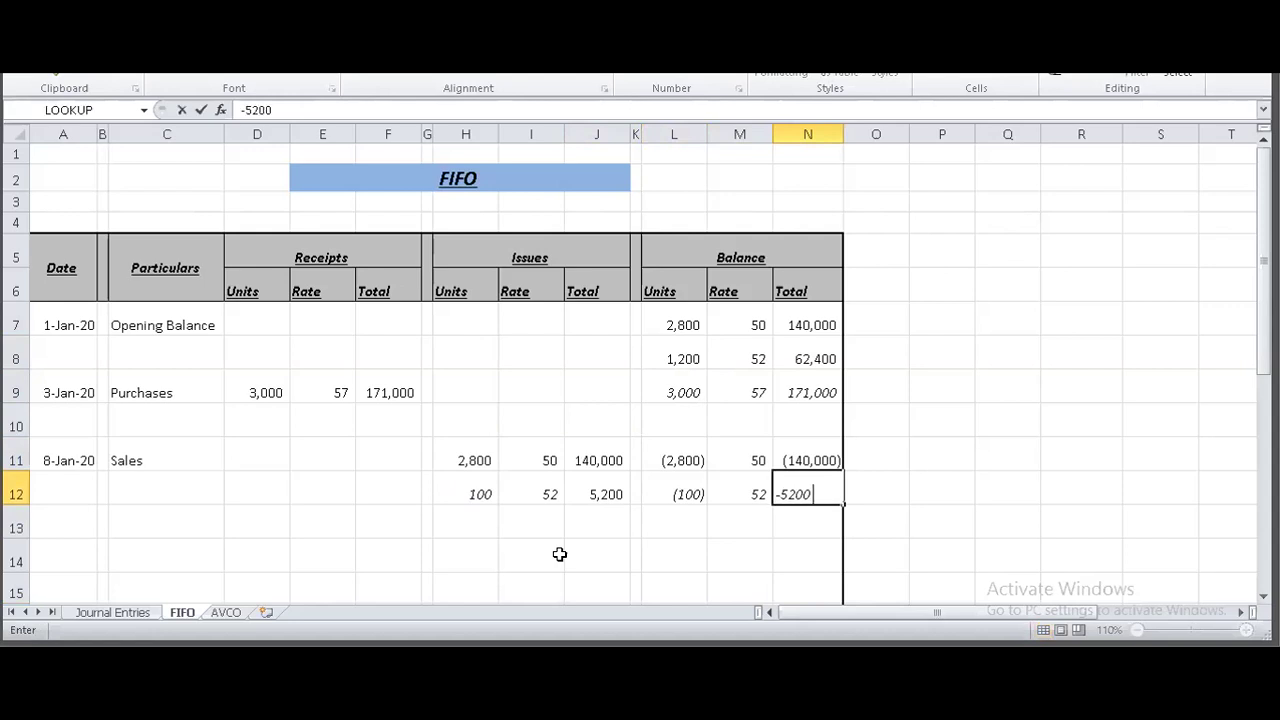
key(Return)
Read the 15 January transaction in the question PDF, returning to cell A14 of the FIFO ledger for its entry.
key(Left)
key(Left)
key(Left)
key(Left)
key(Left)
key(Left)
key(Left)
key(Left)
key(Left)
key(Left)
key(Left)
key(Left)
key(Left)
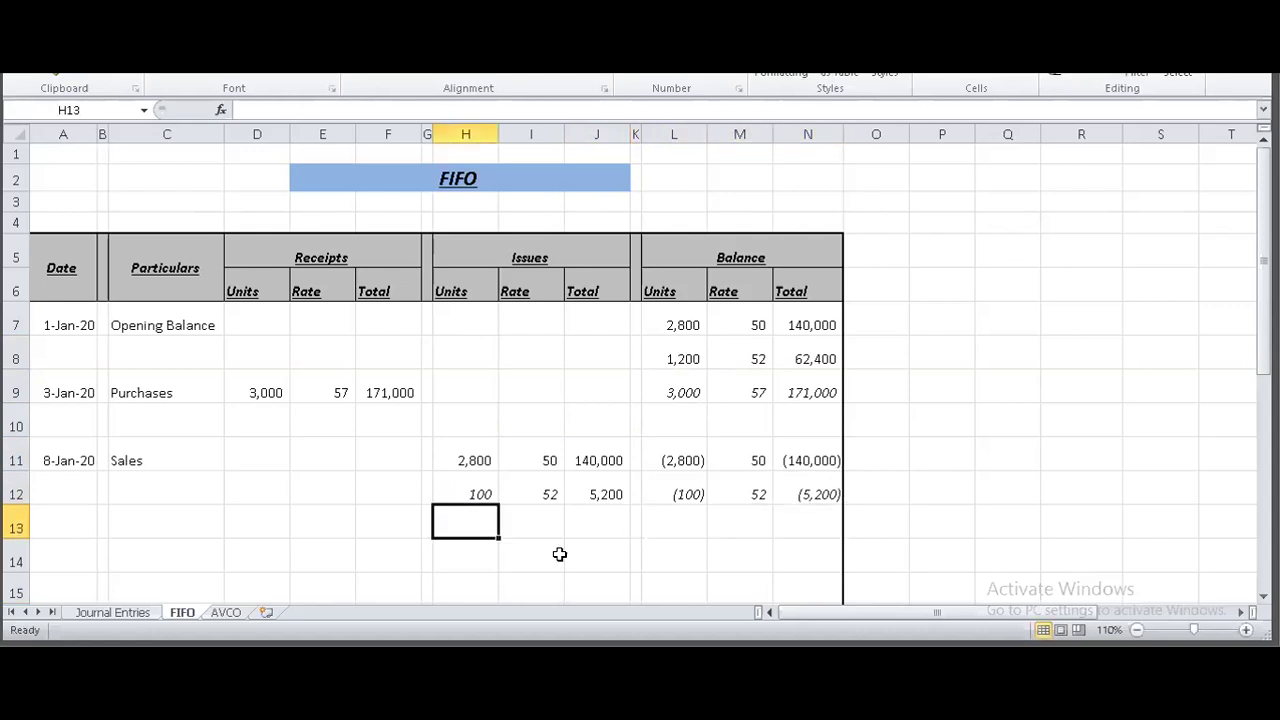
key(Down)
key(Down)
key(Up)
key(alt+Tab)
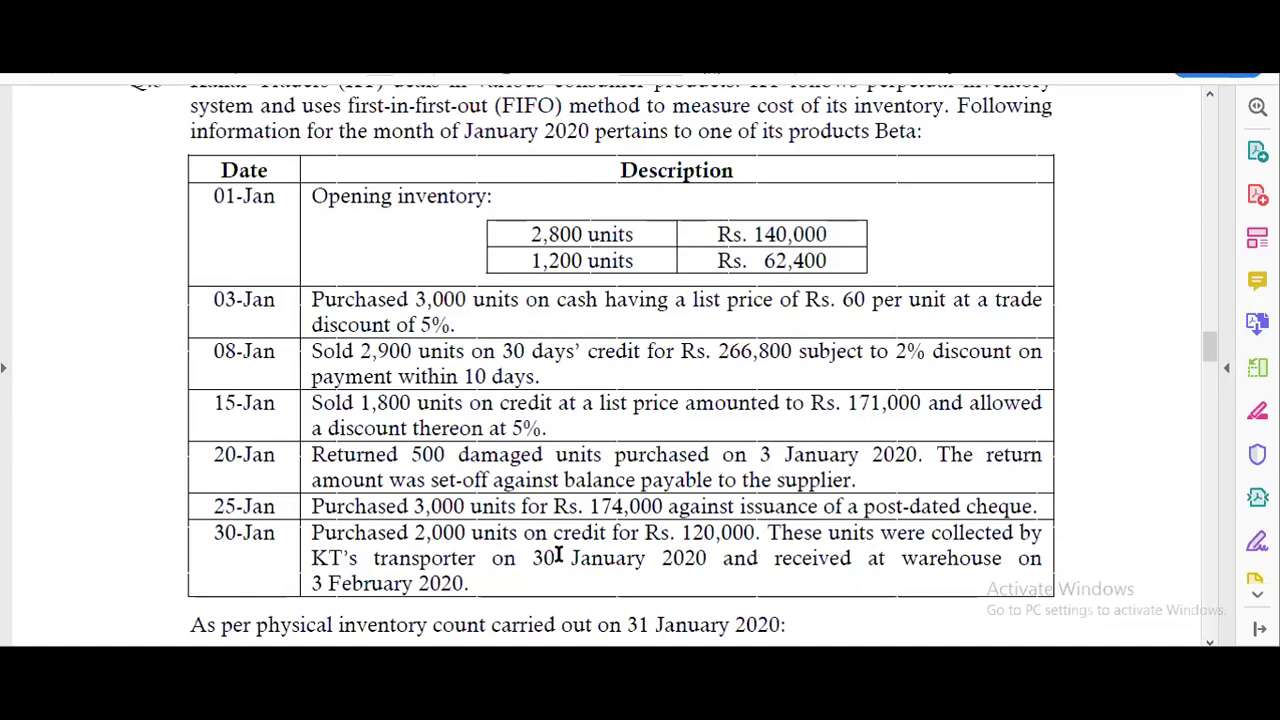
key(alt+Tab)
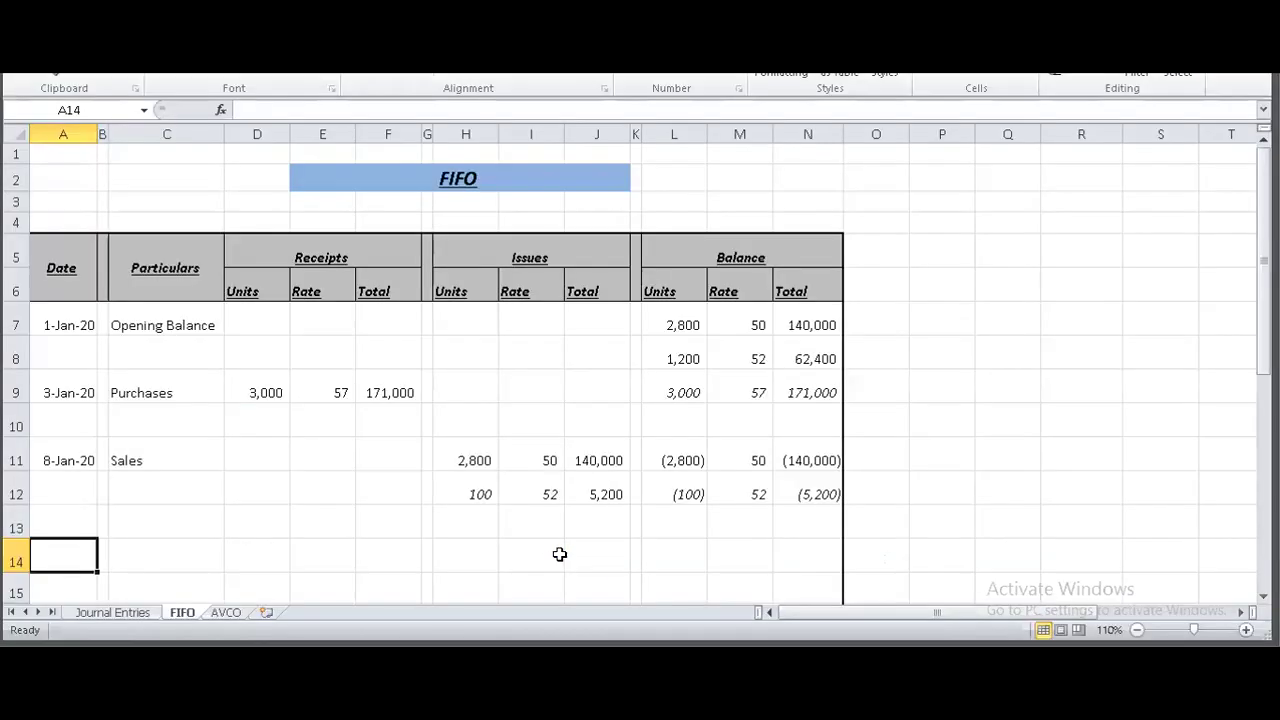
key(alt+Tab)
key(alt+Tab)
Start the next ledger entry in row 14 with the date 15 Jan 2020 and the particulars Sales.
text(15 jan)
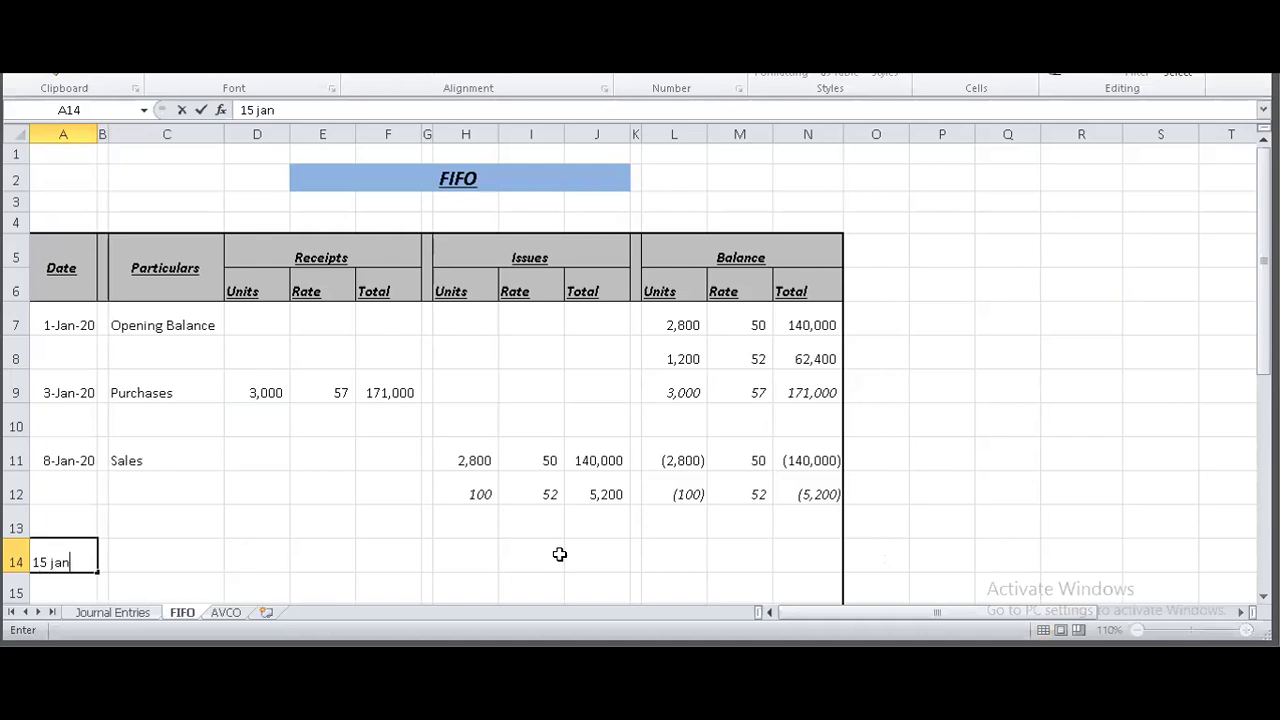
key(Tab)
key(shift+Tab)
text(15 jan 2020)
key(Tab)
key(Tab)
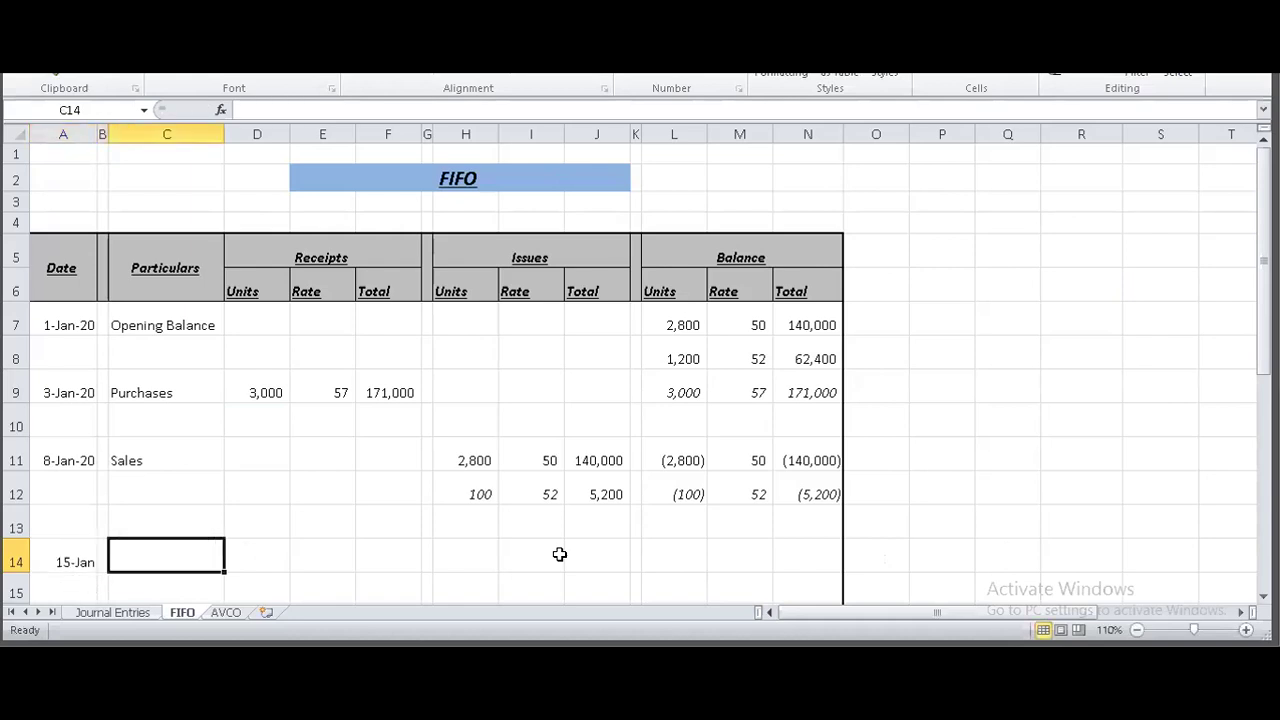
text(Sales)
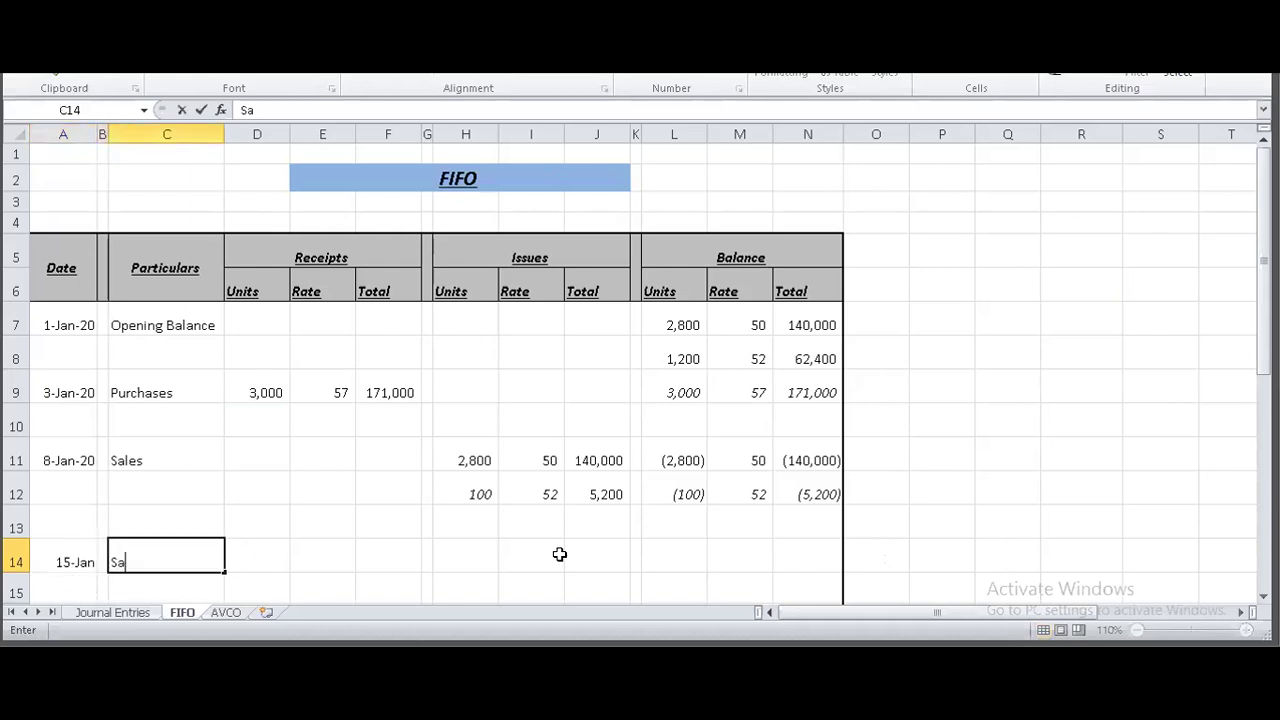
key(Tab)
key(Tab)
key(Tab)
key(Tab)
key(Tab)
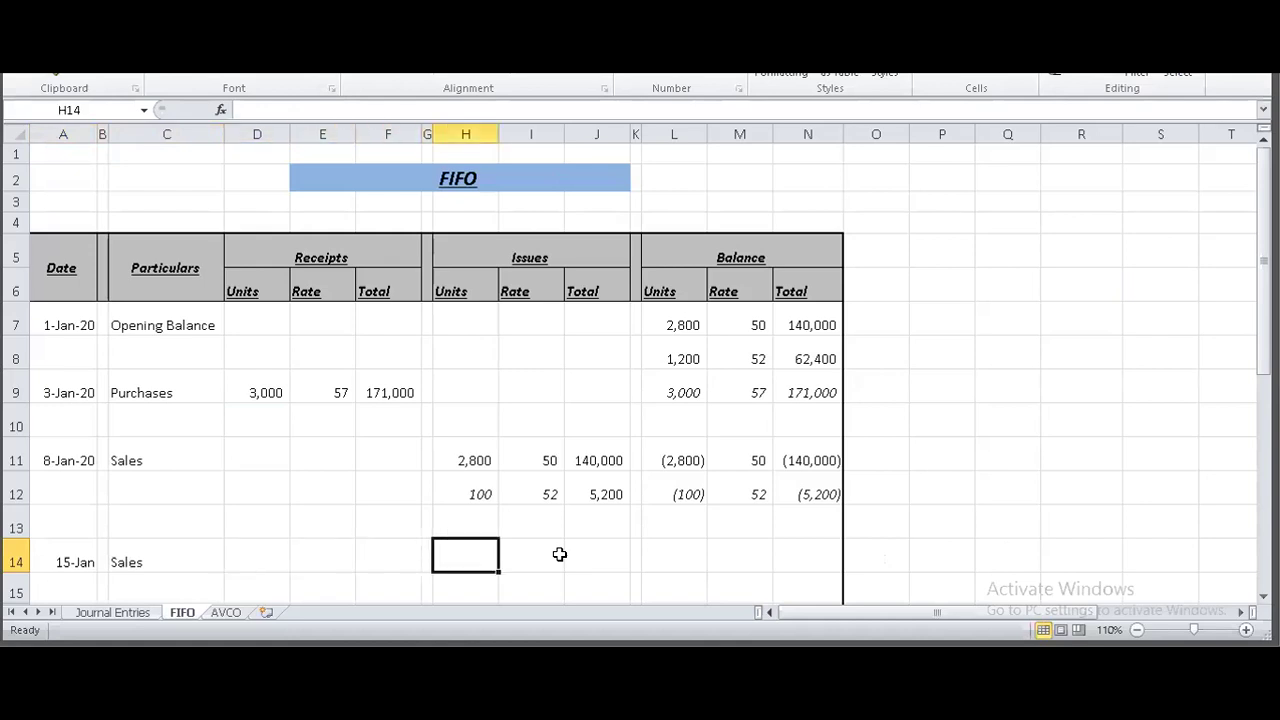
Check the 15 January units sold in the question PDF, and shade the 1,200-unit opening layer in L8 gray.
key(alt+Tab)
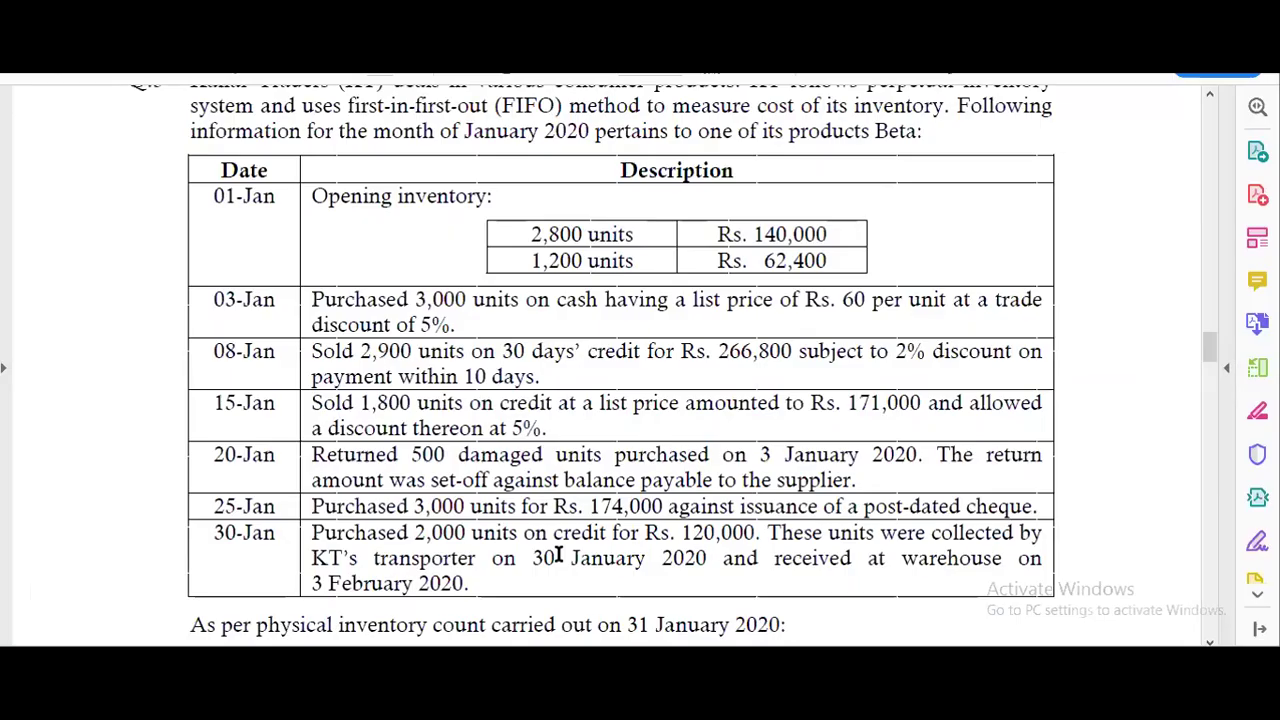
key(alt+Tab)
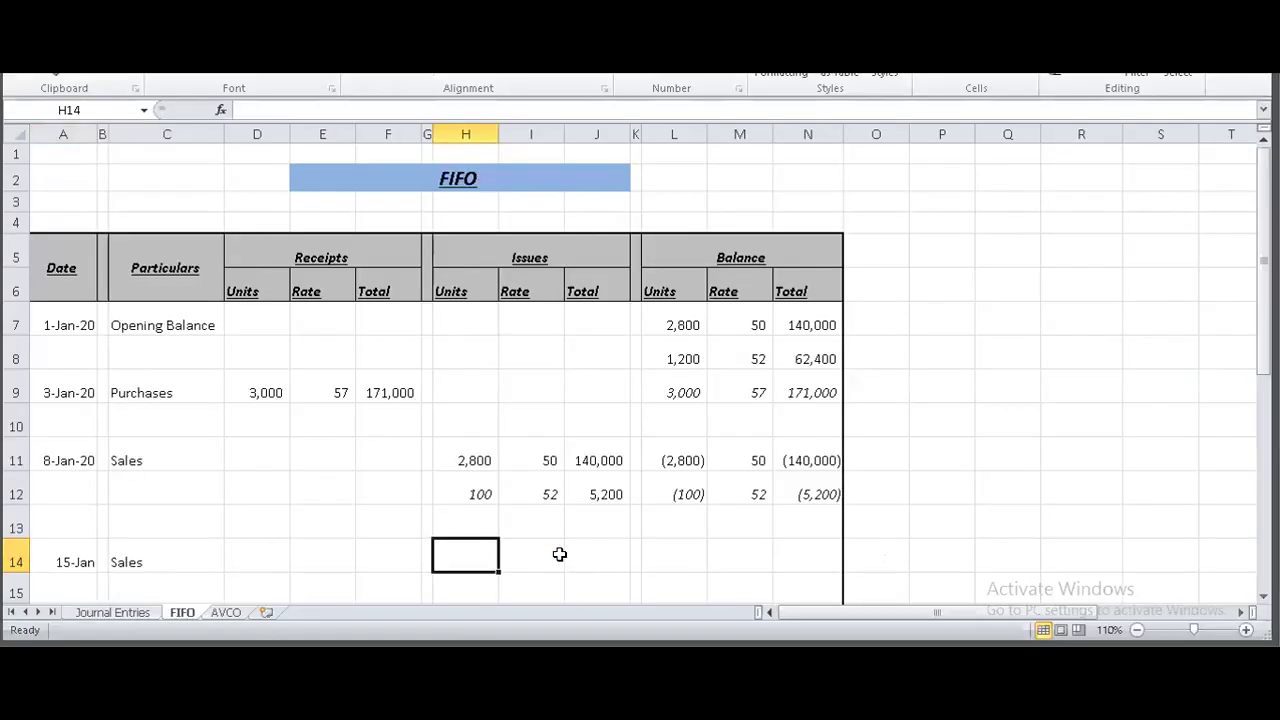
key(Tab)
key(Up)
key(Up)
key(Up)
key(Up)
key(Up)
key(Up)
key(Right)
key(Right)
key(Right)
key(alt+h)
key(h)
key(Down)
key(Down)
key(Down)
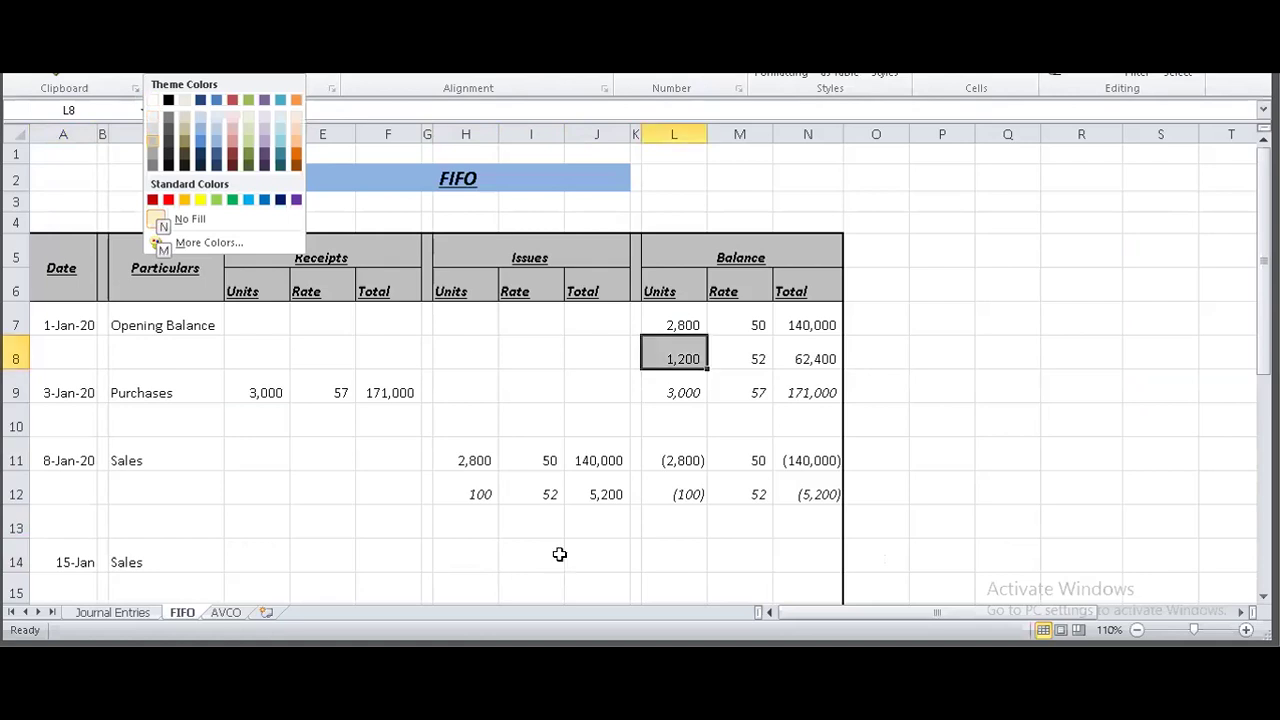
key(Return)
Enter the first issue layer of the 15 January sale: 1,100 units in H14 at a rate of 52 in I14.
key(Down)
key(Down)
key(Down)
key(Down)
key(Down)
key(Down)
key(Down)
key(Left)
key(Left)
key(Left)
key(Left)
key(Left)
key(Up)
key(Right)
text(1,100)
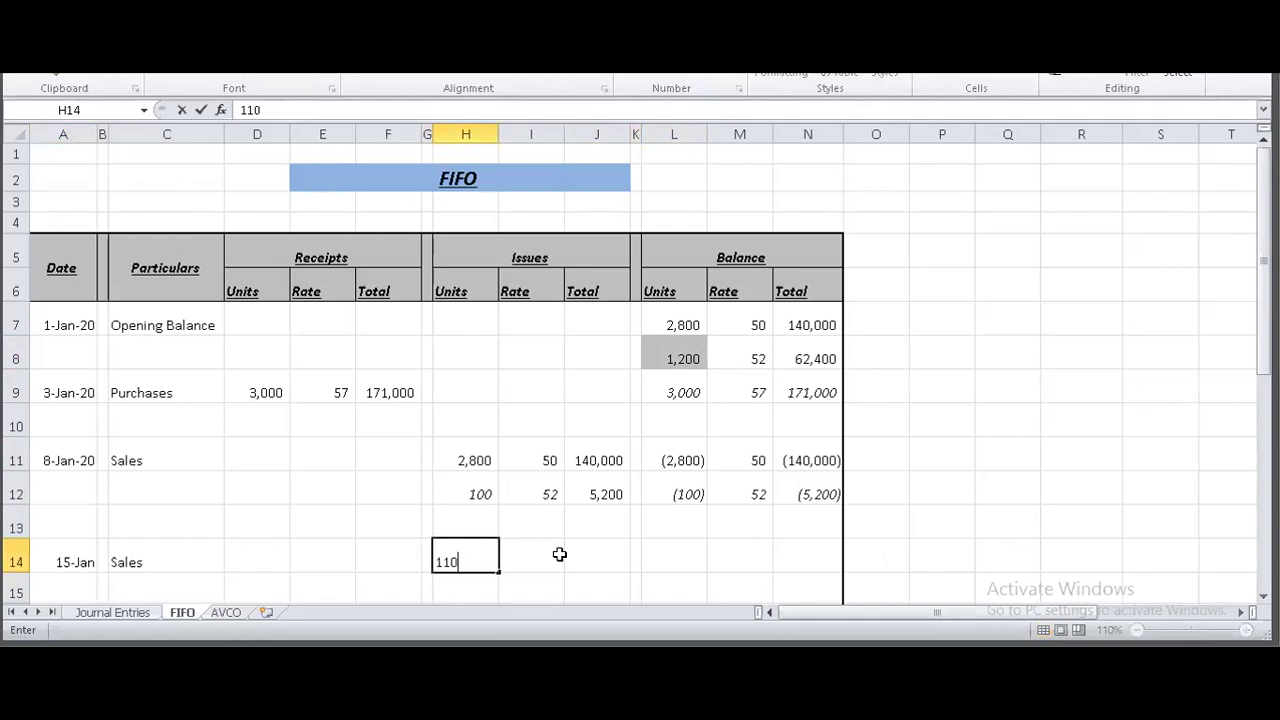
click(560, 560)
text(52)
Calculate the first layer's Issues total in J14 by multiplying its rate by its units.
key(Right)
text(=)
click(560, 560)
text(*)
key(Left)
key(Left)
key(Return)
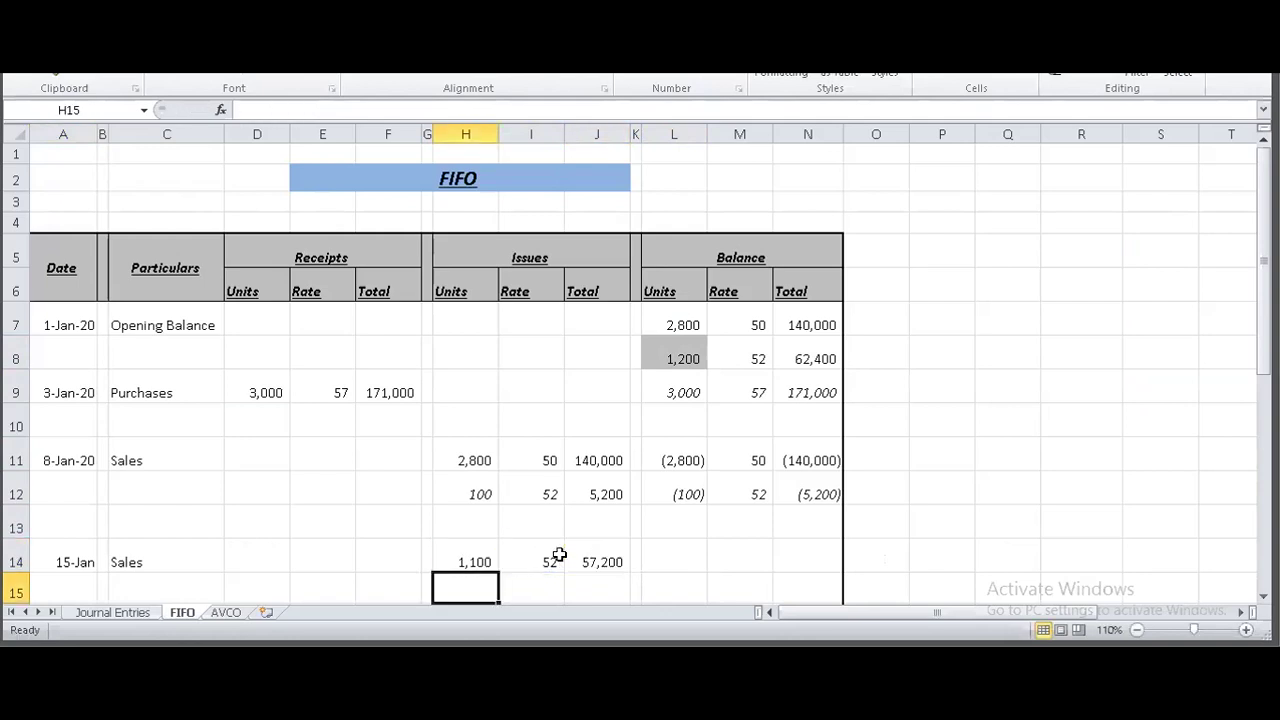
Calculate the second layer's Issues units in H15 as 1800 minus 1100.
text(=1800-)
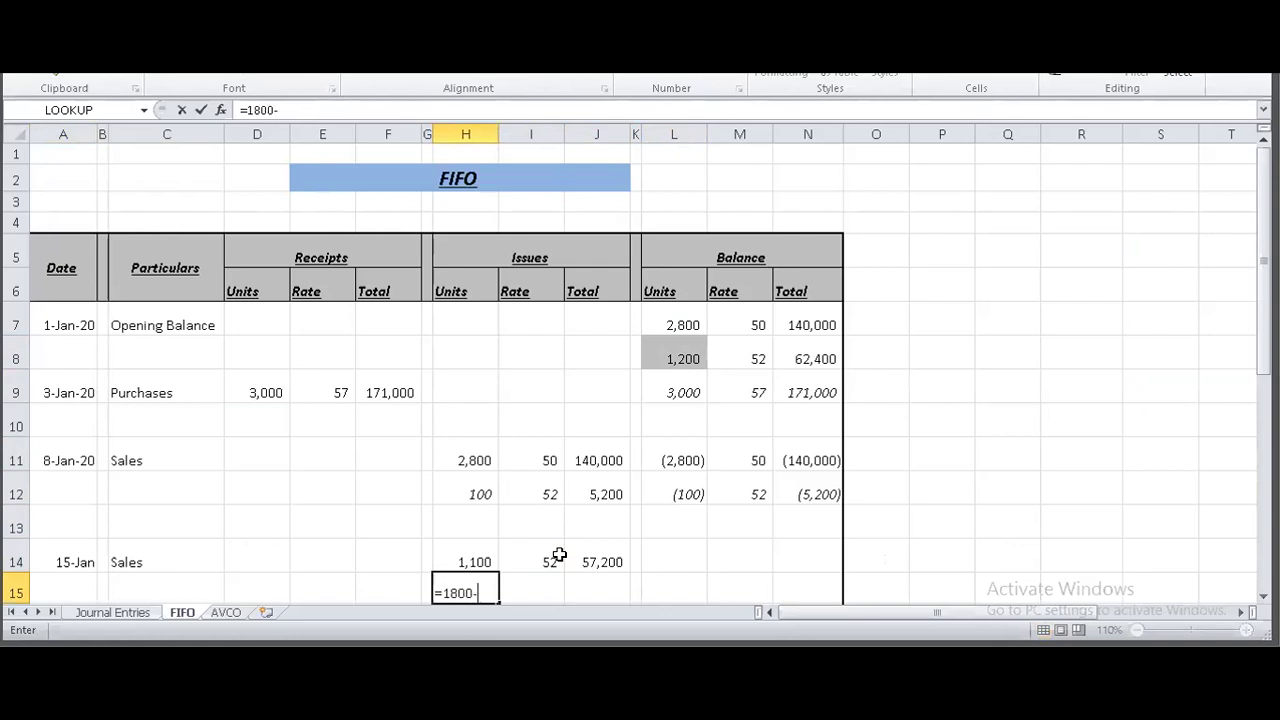
text(1100)
key(Return)
Shade the 3 January purchase layer's Balance units in L9 light blue.
key(Up)
key(Right)
key(Right)
key(Right)
key(Up)
key(Up)
key(Up)
key(Up)
key(Up)
key(Up)
key(Right)
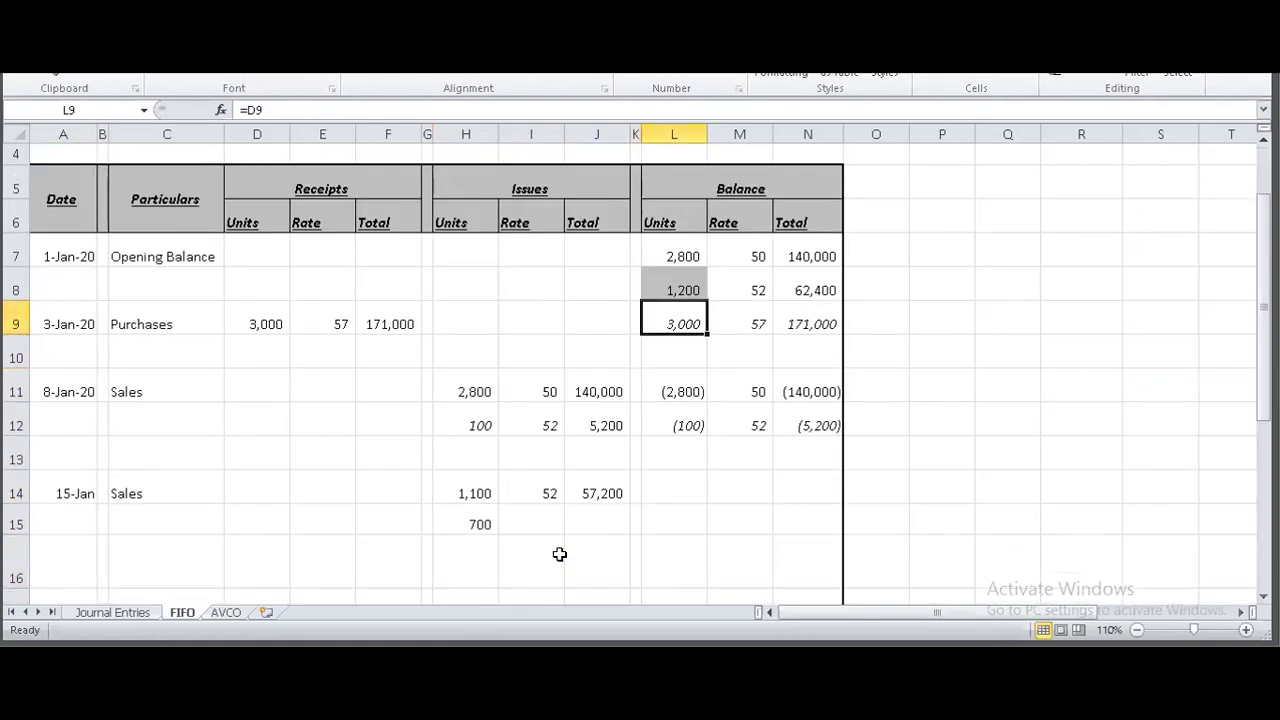
key(alt+h)
key(h)
key(Down)
key(Down)
key(Right)
key(Right)
key(Right)
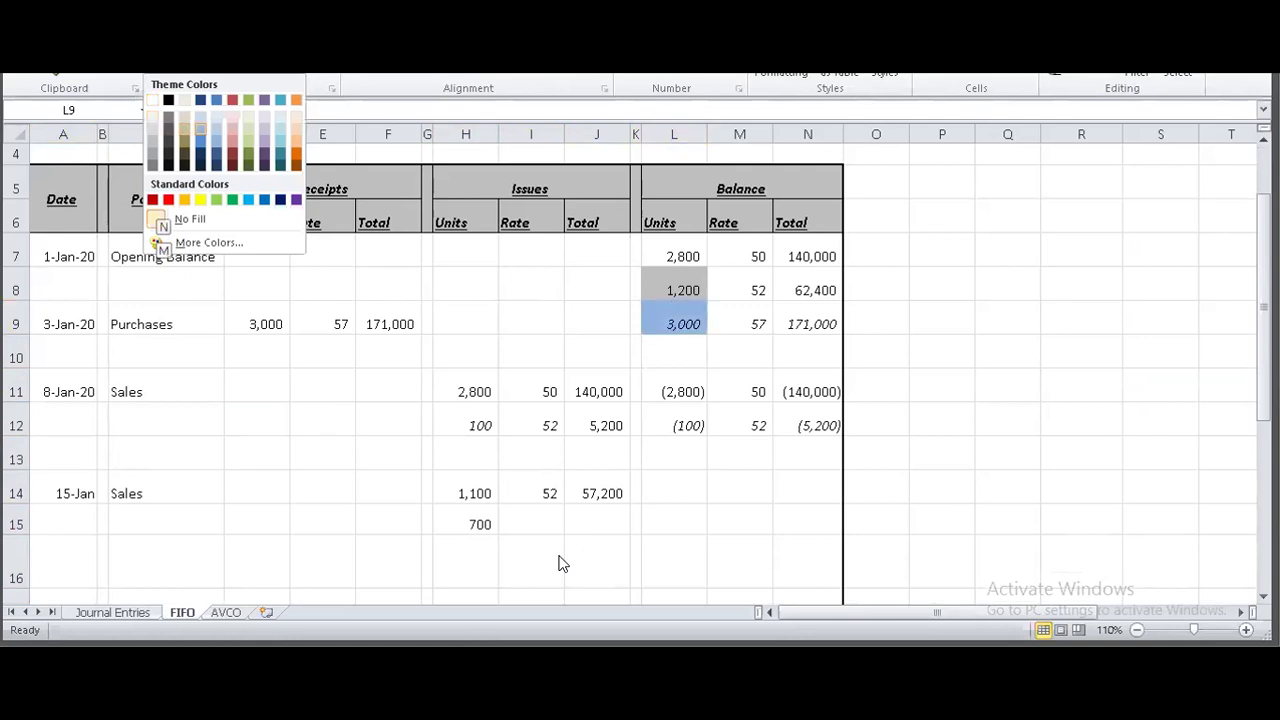
key(Return)
Enter the rate 57 in I15 for the second issue layer of the 15 January sale.
key(Down)
key(Down)
key(Down)
key(Down)
key(Down)
key(Down)
key(Left)
key(Left)
key(Left)
text(57)
key(Return)
Fill the Issues total formula from J14 down to J15 for the second layer.
key(Up)
key(Right)
key(Down)
key(Up)
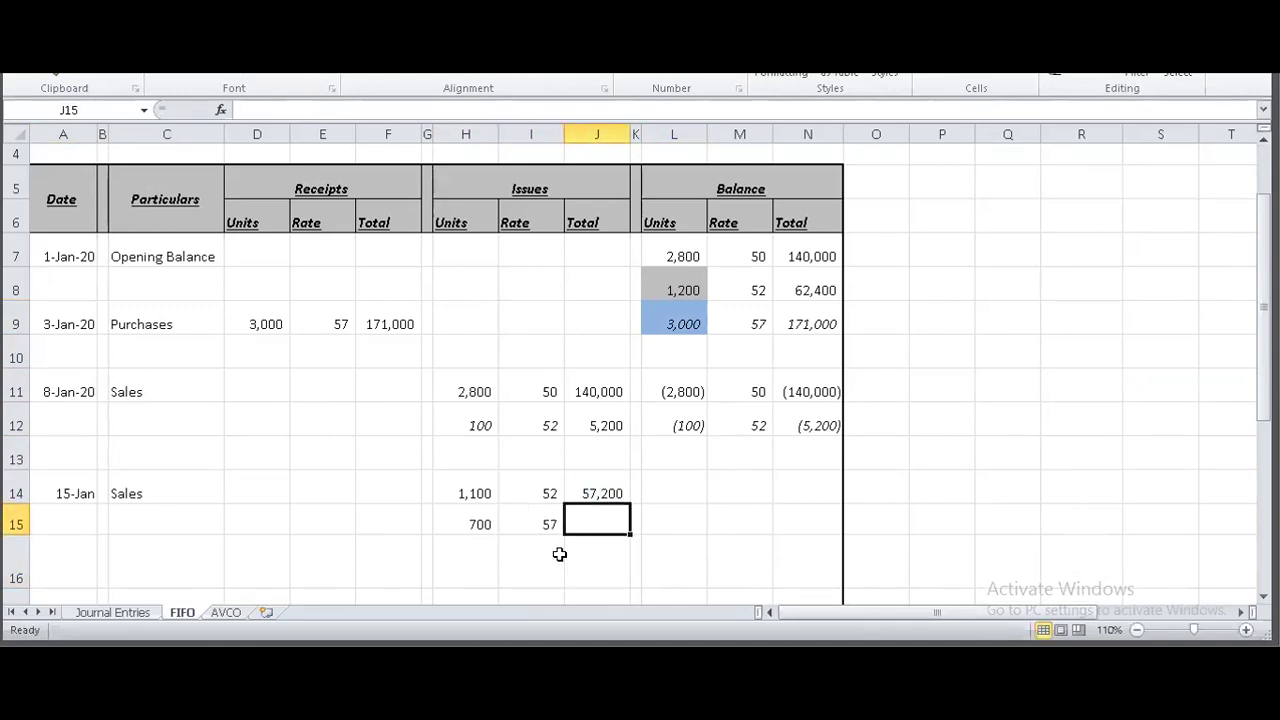
key(Up)
key(shift+Down)
key(ctrl+d)
key(Down)
Deduct the 15 January sale from the Balance units by entering -1100 in L14 and -700 in L15.
key(Right)
key(Right)
key(Up)
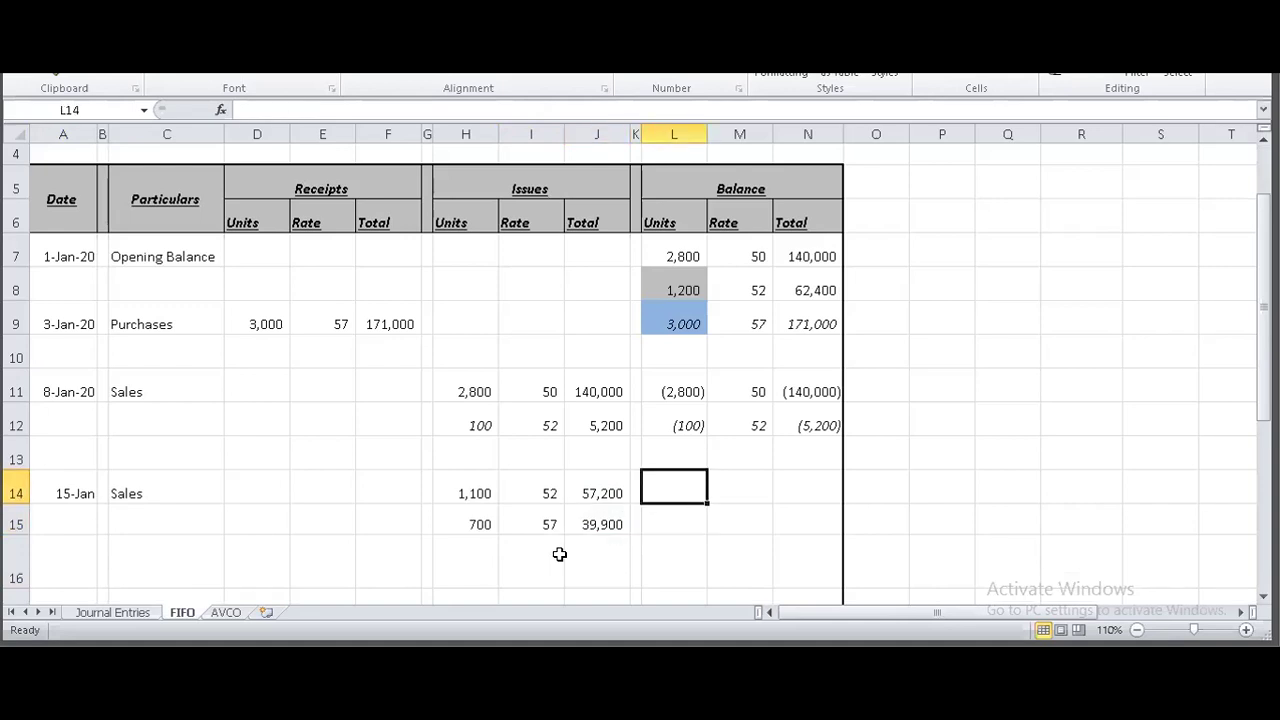
text(-110)
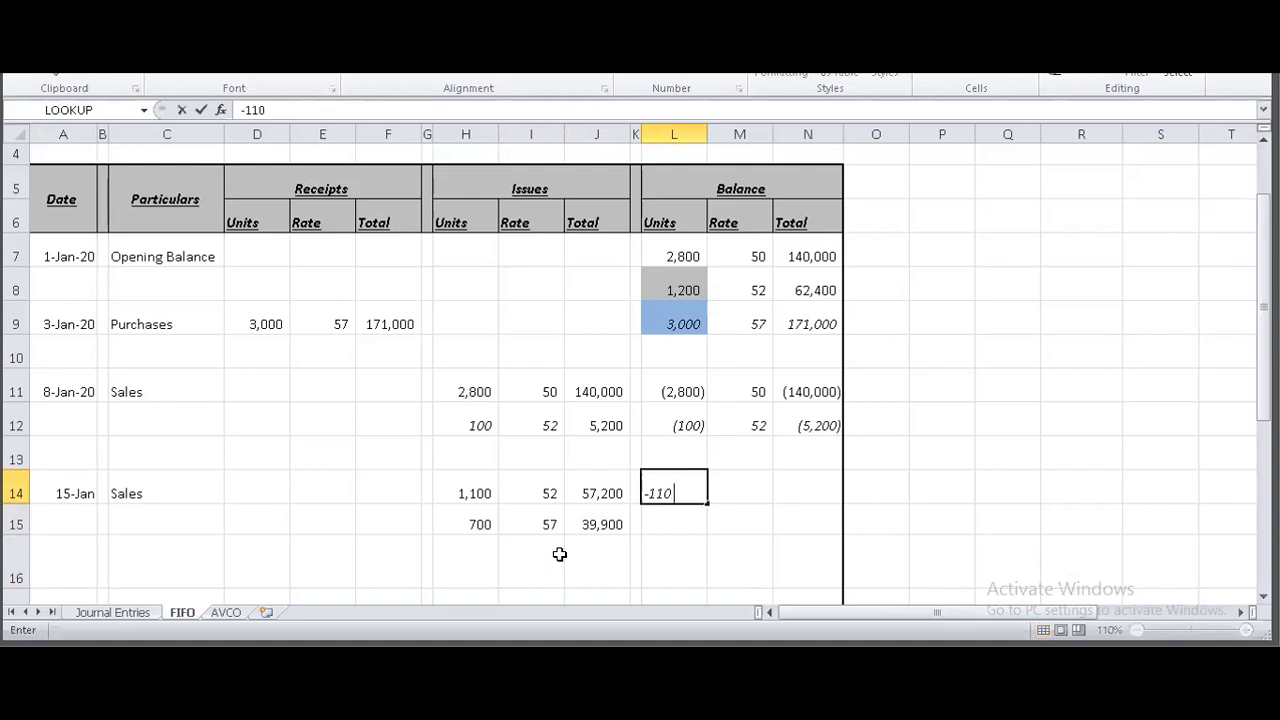
text(00))
key(Return)
text(-70)
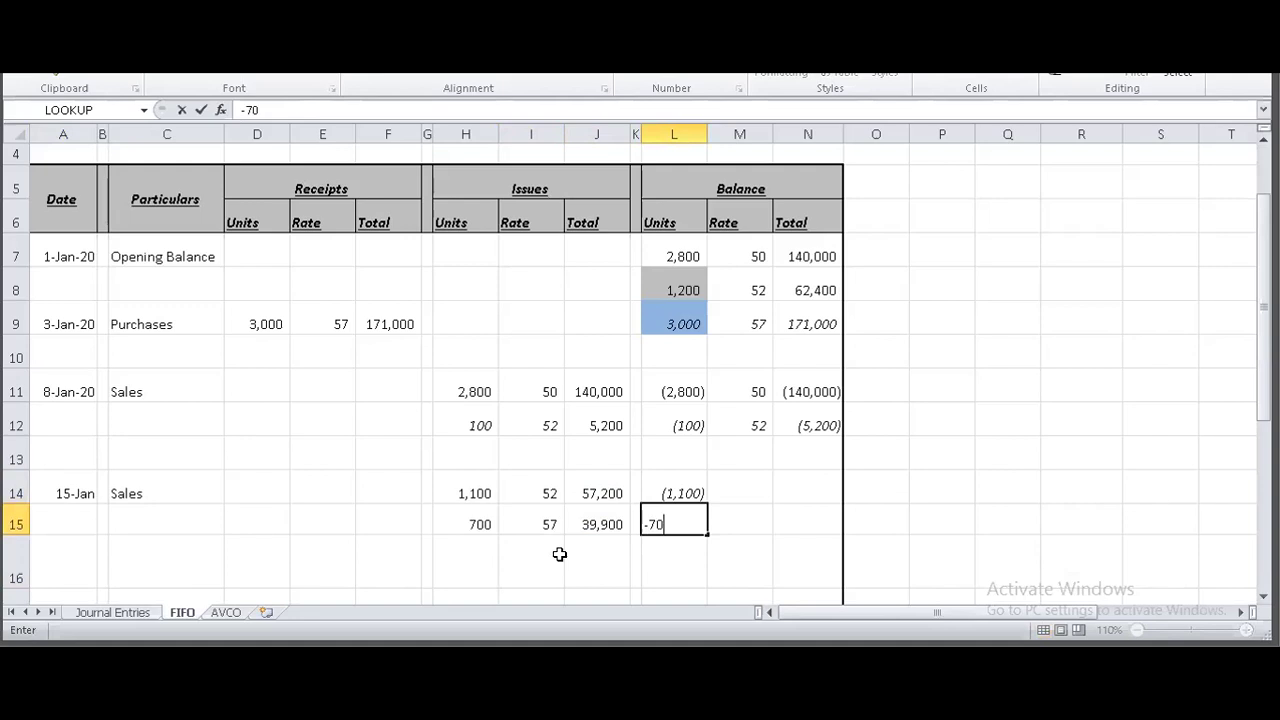
text(0)
key(Return)
key(Up)
key(Up)
key(Right)
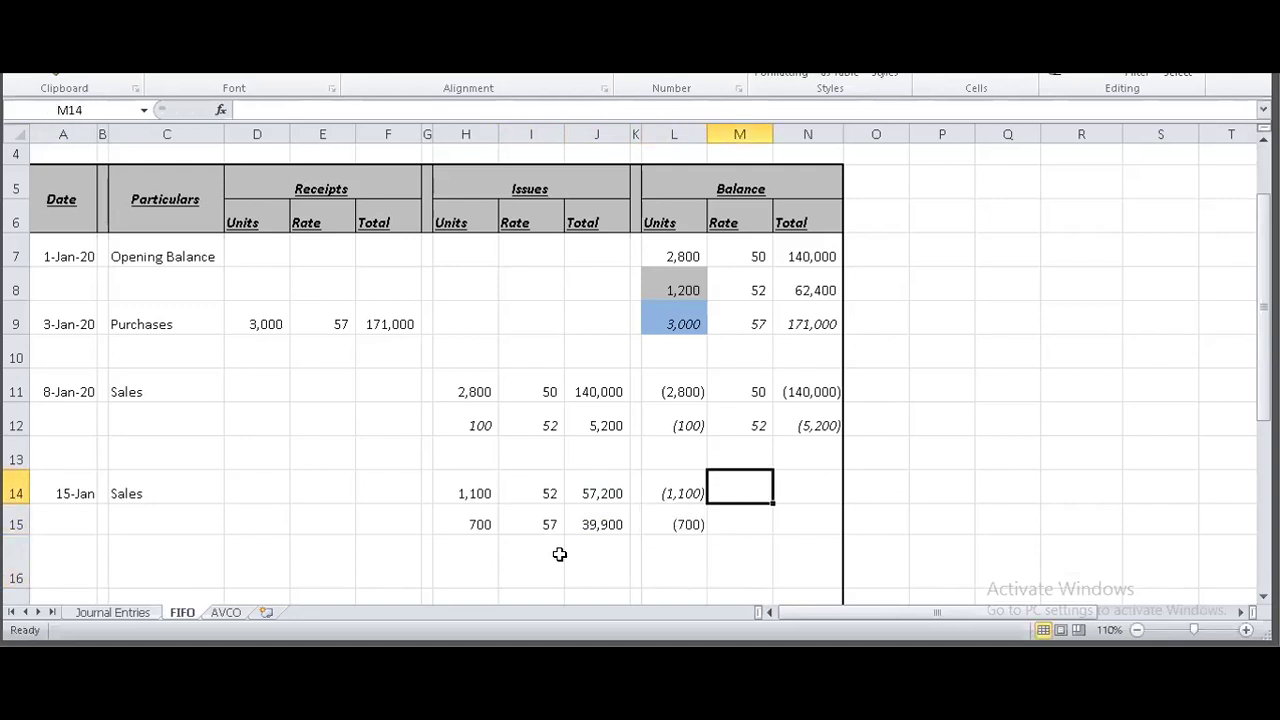
Enter the Balance rates for the 15 January sale, 52 in M14 and 57 in M15.
text(52)
key(Return)
text(57)
key(Return)
Enter the Balance totals for the 15 January sale, -57200 in N14 and -39900 in N15.
key(Up)
key(Up)
key(Right)
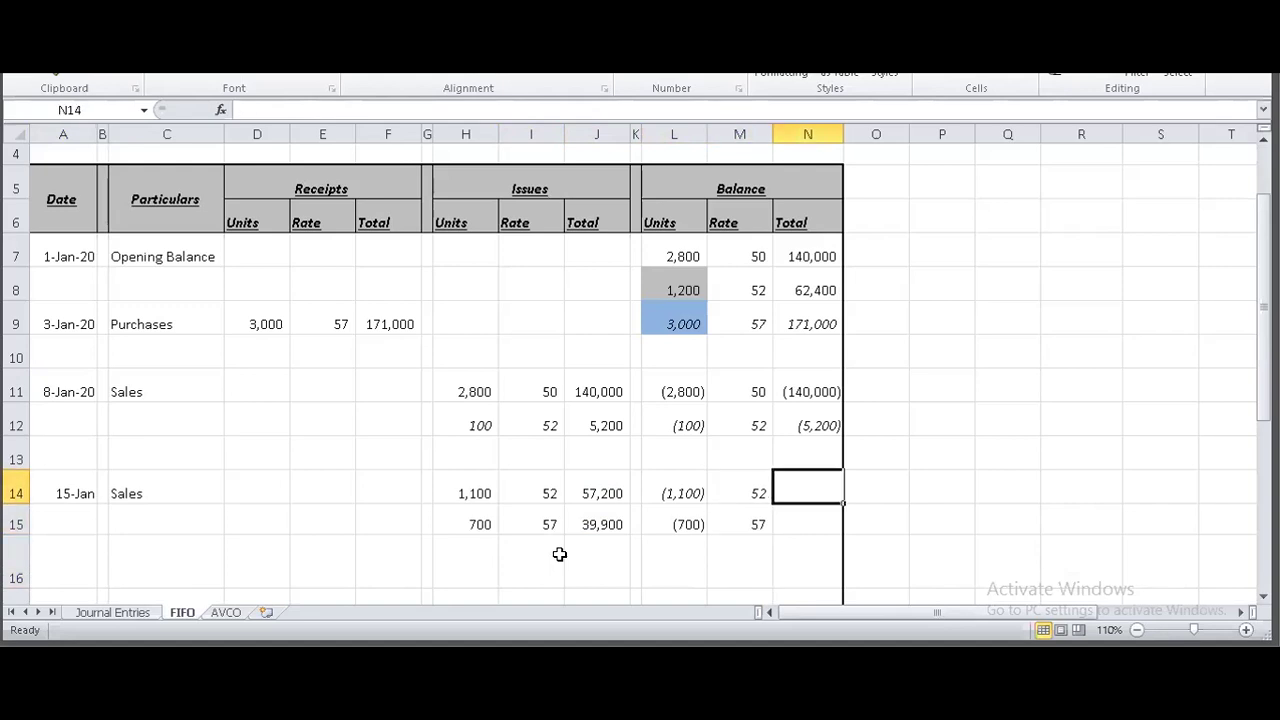
text(-5720)
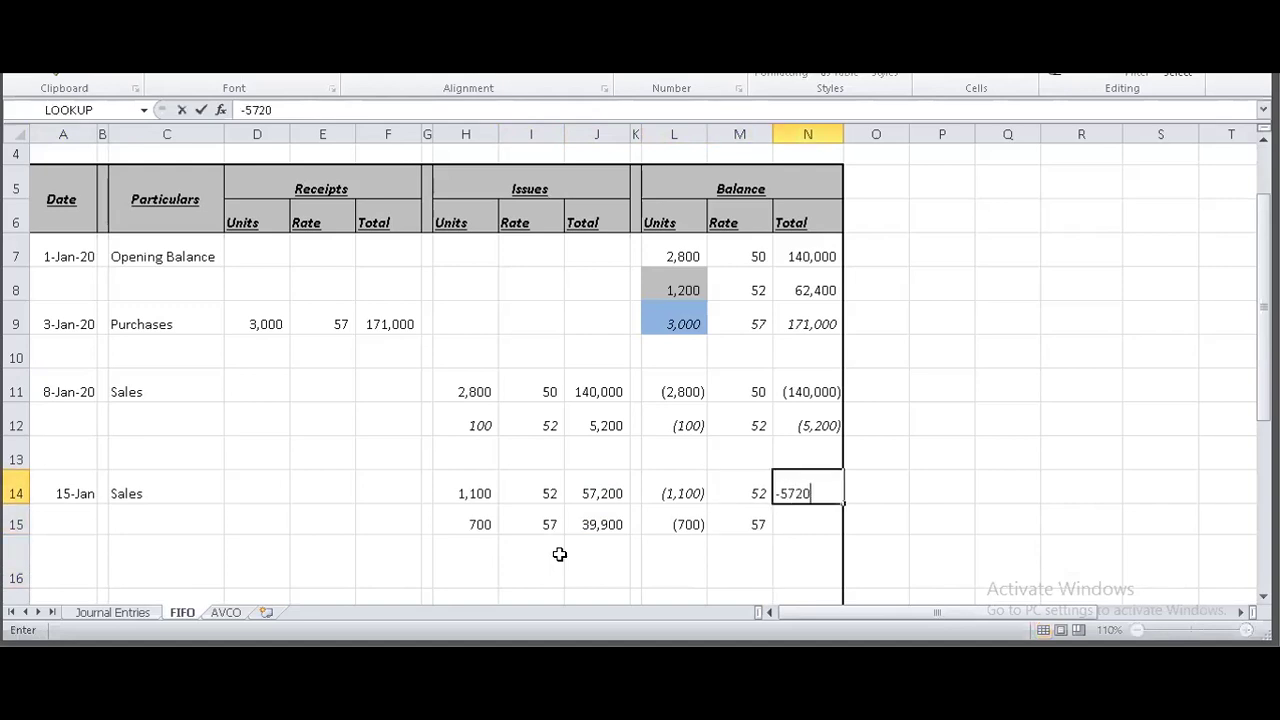
text(0)
key(Return)
text(-39)
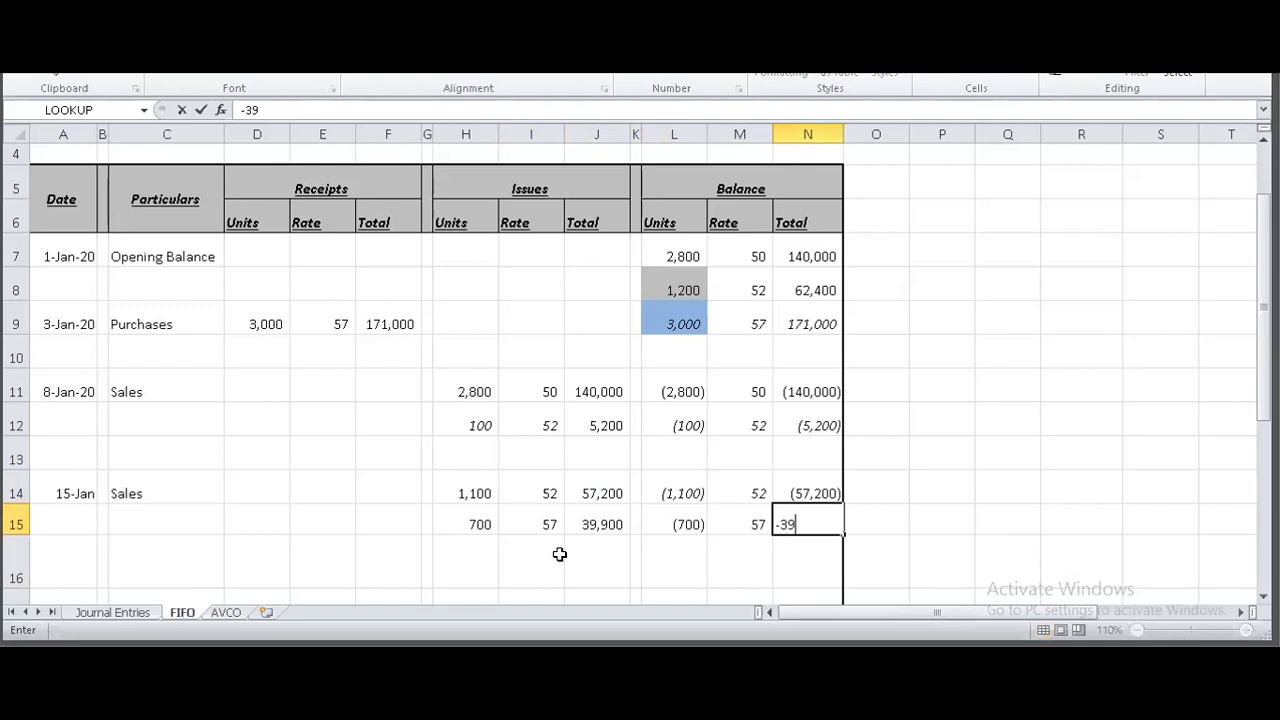
text(900)
key(Return)
key(Left)
key(Left)
key(Left)
key(Left)
key(Left)
key(Left)
key(Left)
key(Left)
key(Left)
key(Left)
key(Left)
key(Left)
key(Left)
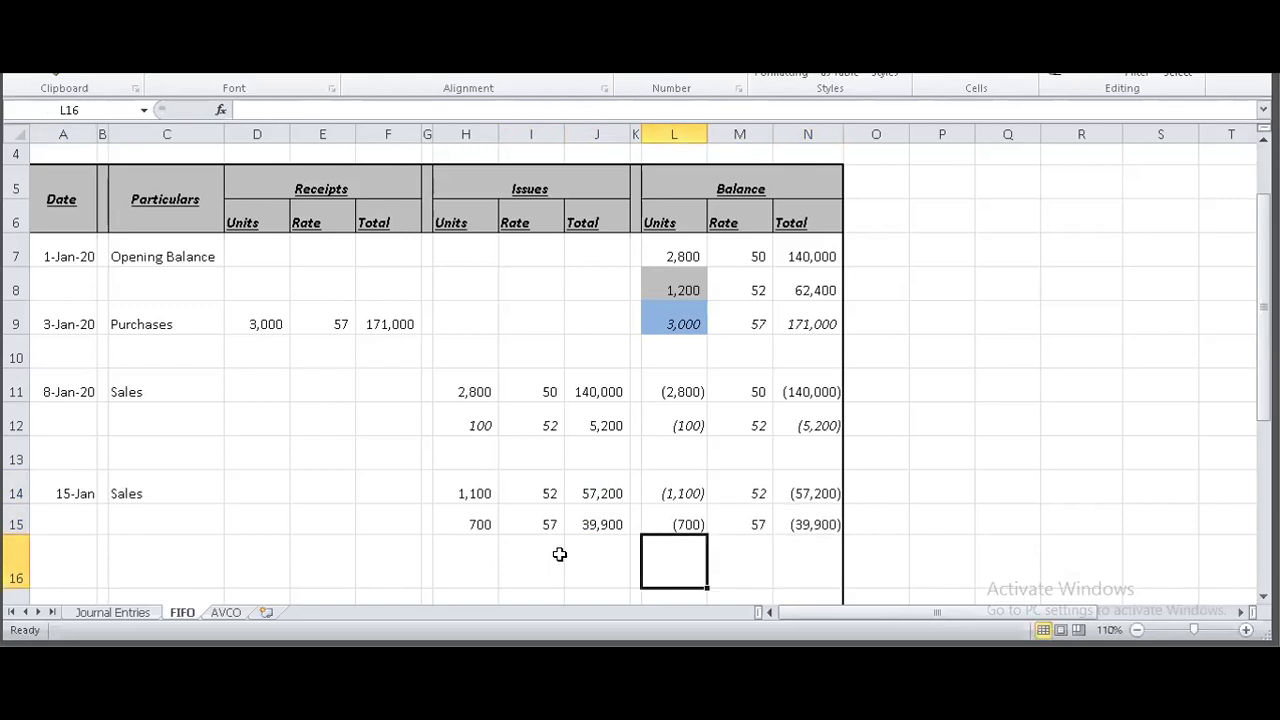
Remove the fill colour from the shaded Balance units in L8:L9.
key(Right)
key(Right)
key(Right)
key(Right)
key(Right)
key(Right)
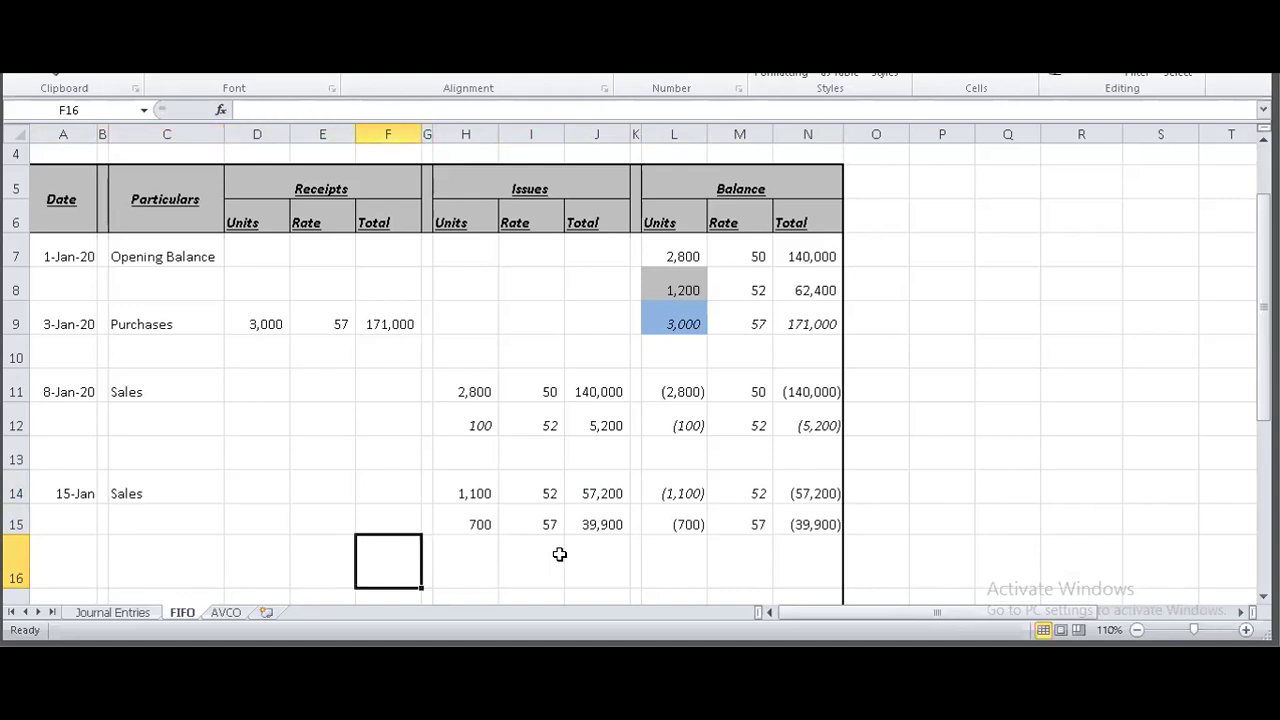
key(Right)
key(Right)
key(Right)
key(Up)
key(Up)
key(Up)
key(Up)
key(Up)
key(Up)
key(Up)
key(Right)
key(Up)
key(Right)
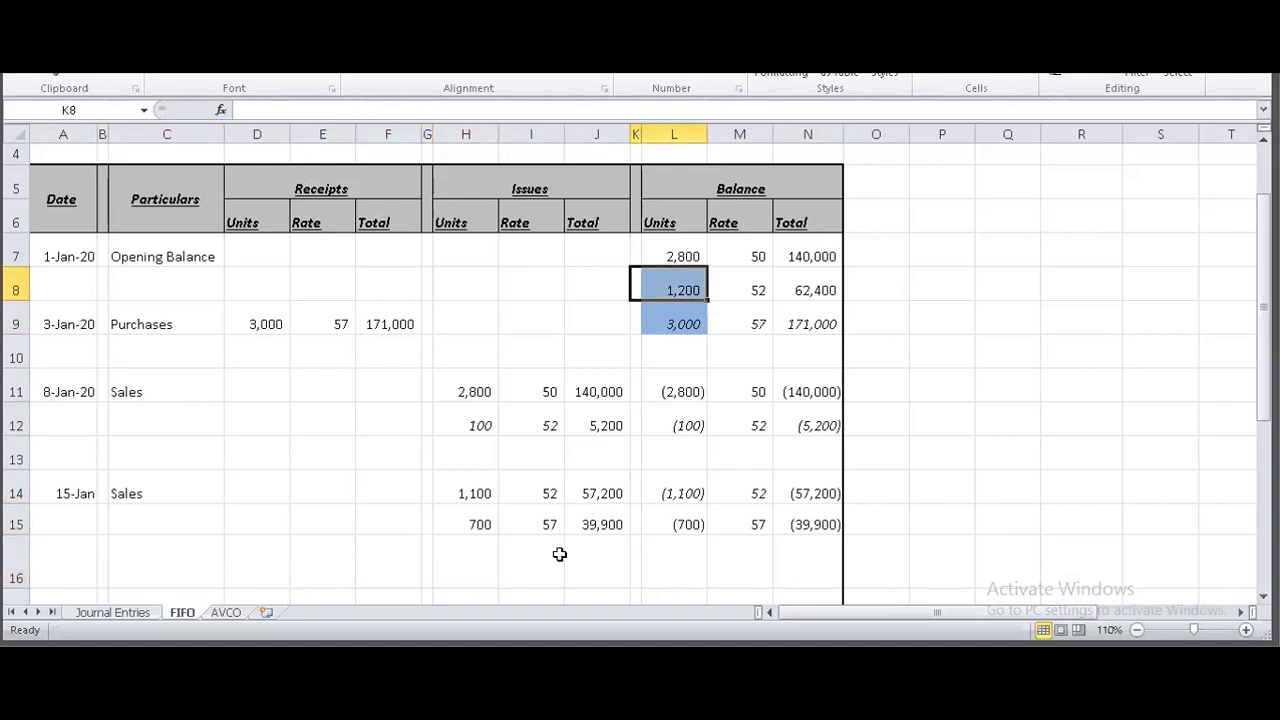
key(Left)
key(Right)
key(shift+Down)
key(alt+h)
key(h)
key(n)
Go to the General Journal on the Journal Entries sheet.
key(Down)
key(Down)
key(Down)
key(Down)
key(Down)
key(Down)
key(Down)
key(Down)
key(Down)
key(Down)
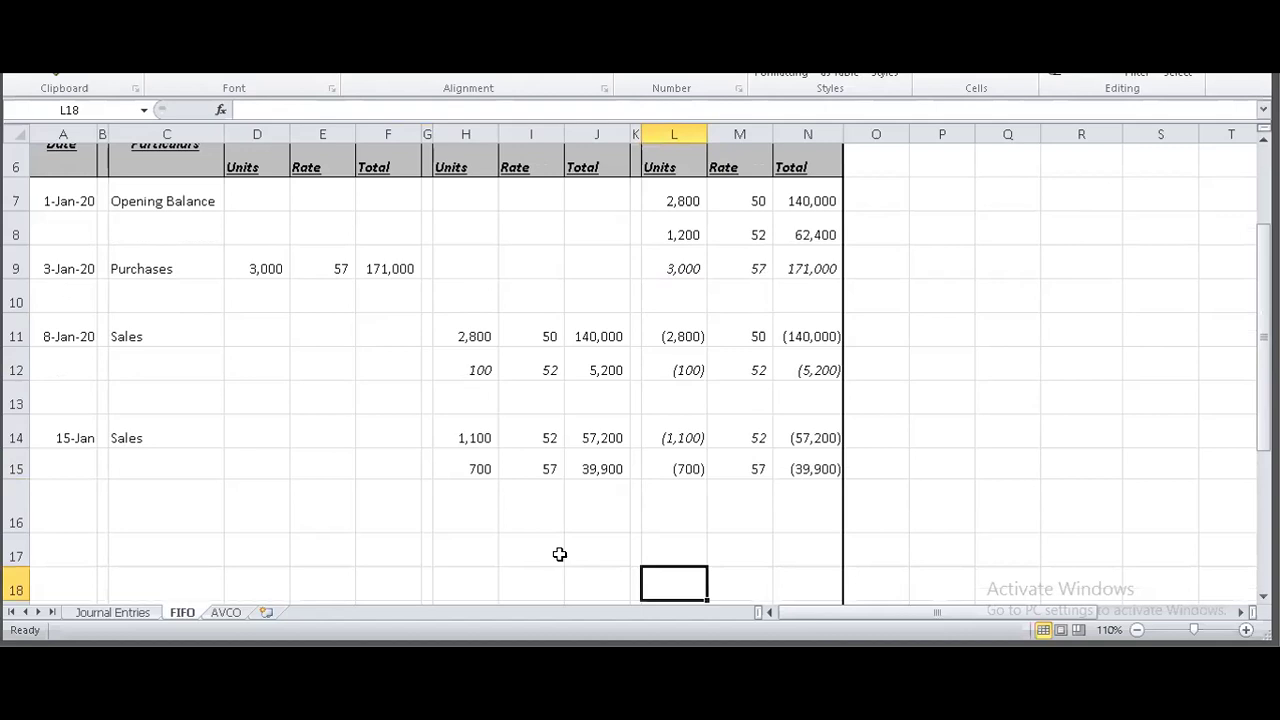
key(Left)
key(Left)
key(Left)
key(Left)
key(Left)
key(Left)
key(Left)
key(Left)
key(Up)
key(Up)
key(Up)
key(Up)
key(Up)
key(Up)
key(Up)
key(Up)
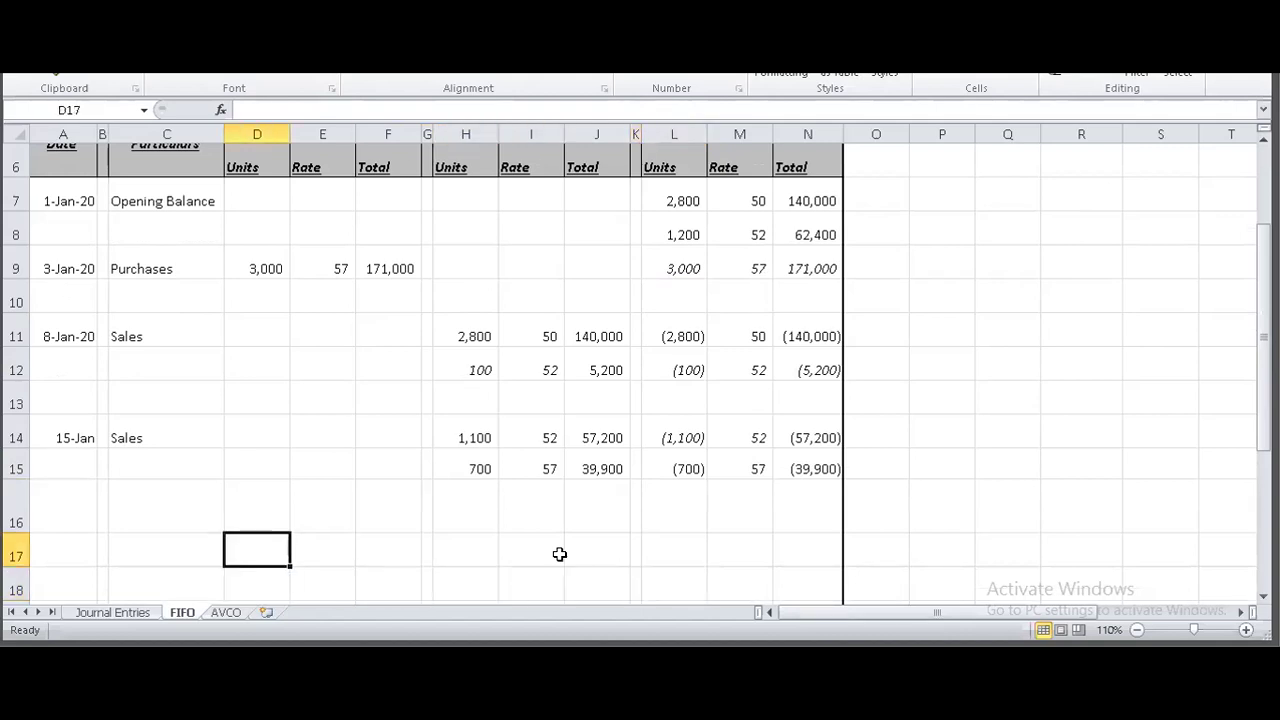
key(Left)
key(Left)
key(Up)
key(Up)
key(Down)
key(Left)
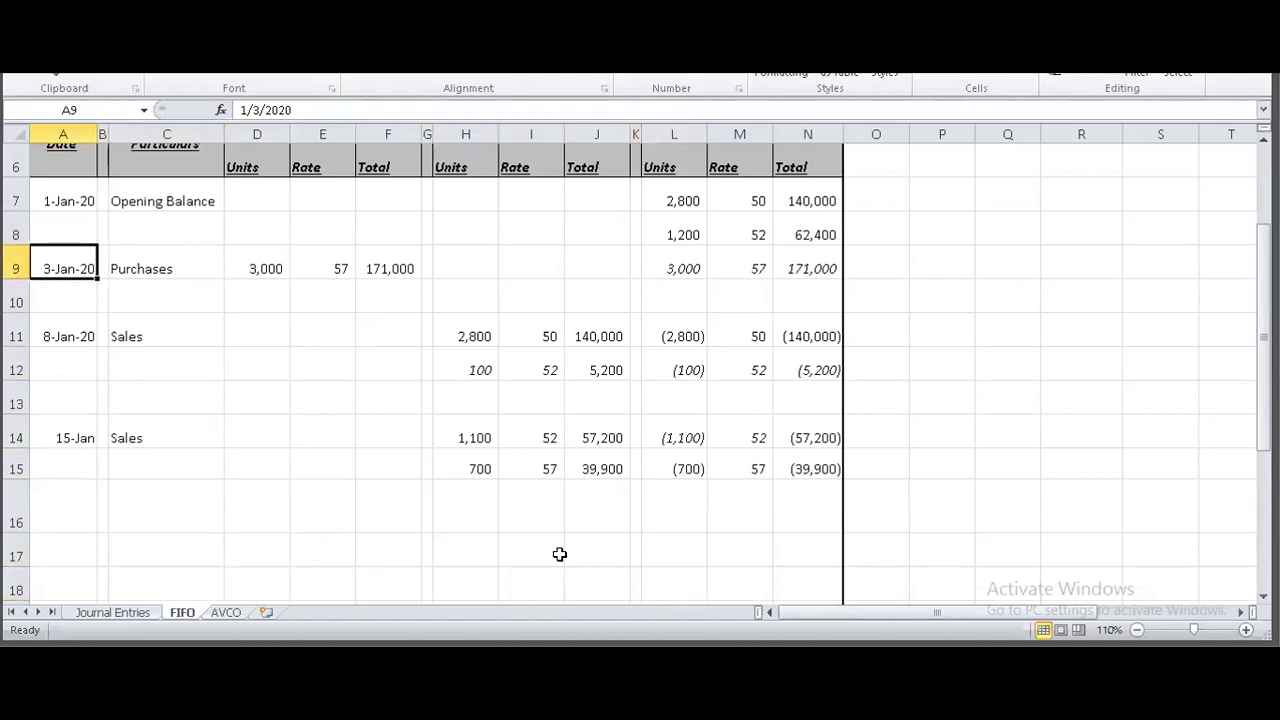
key(ctrl+Page_Up)
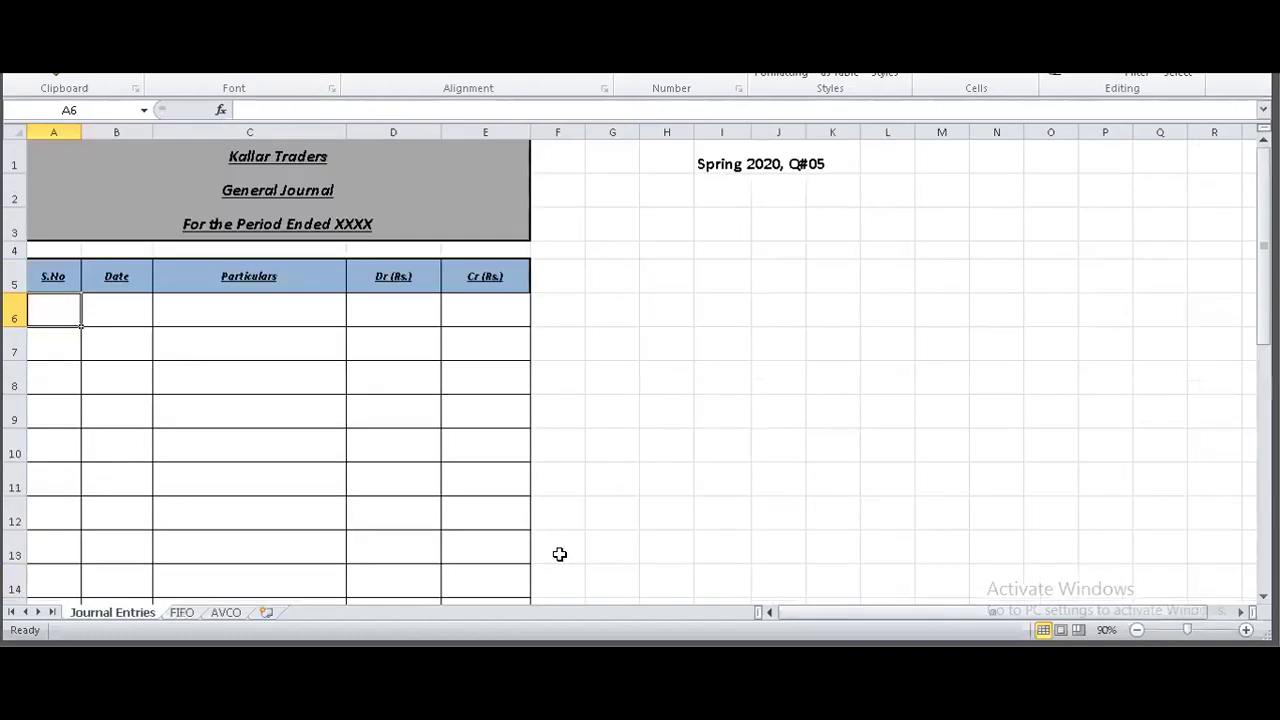
text(3 jan n)
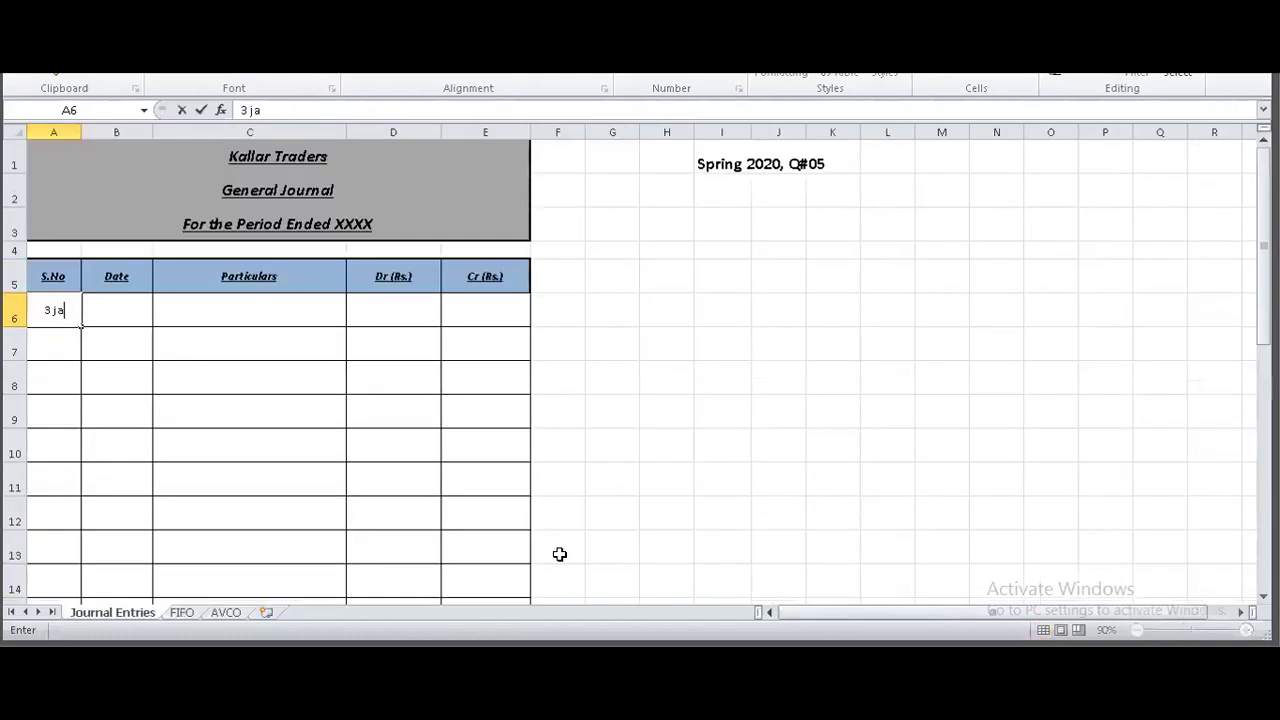
key(BackSpace)
text(2020)
key(Tab)
key(alt+Tab)
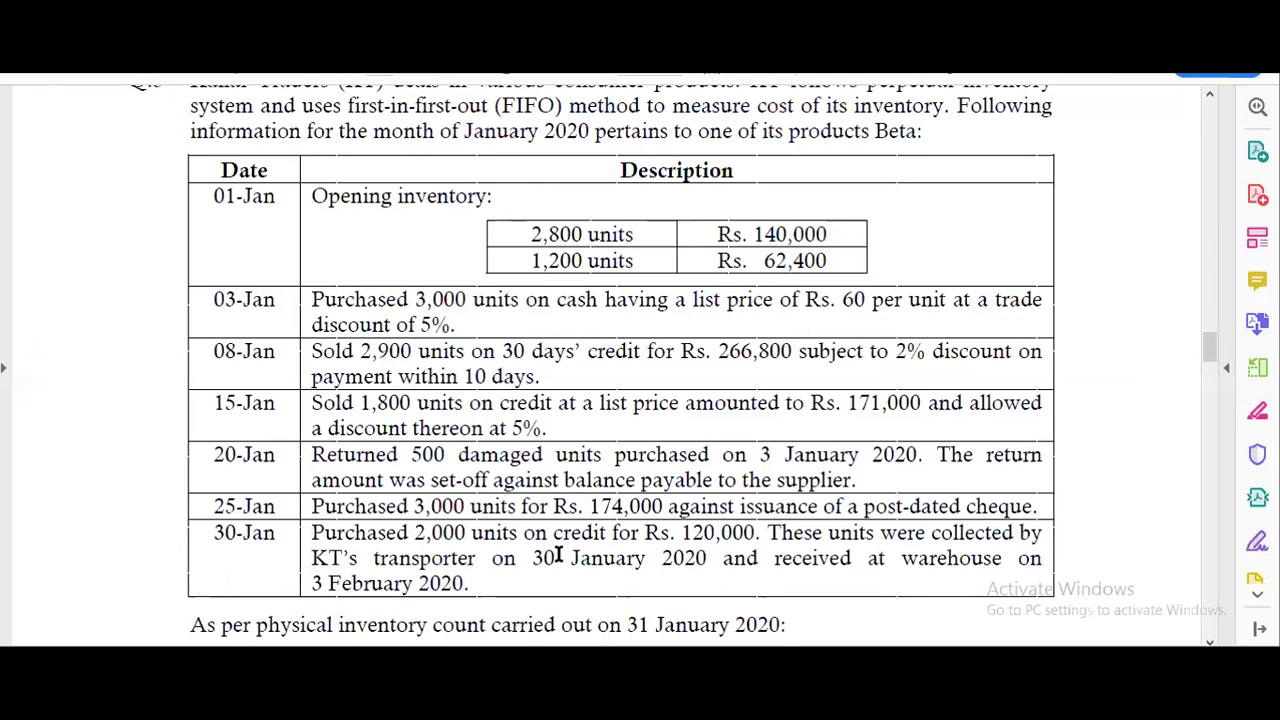
key(alt+Tab)
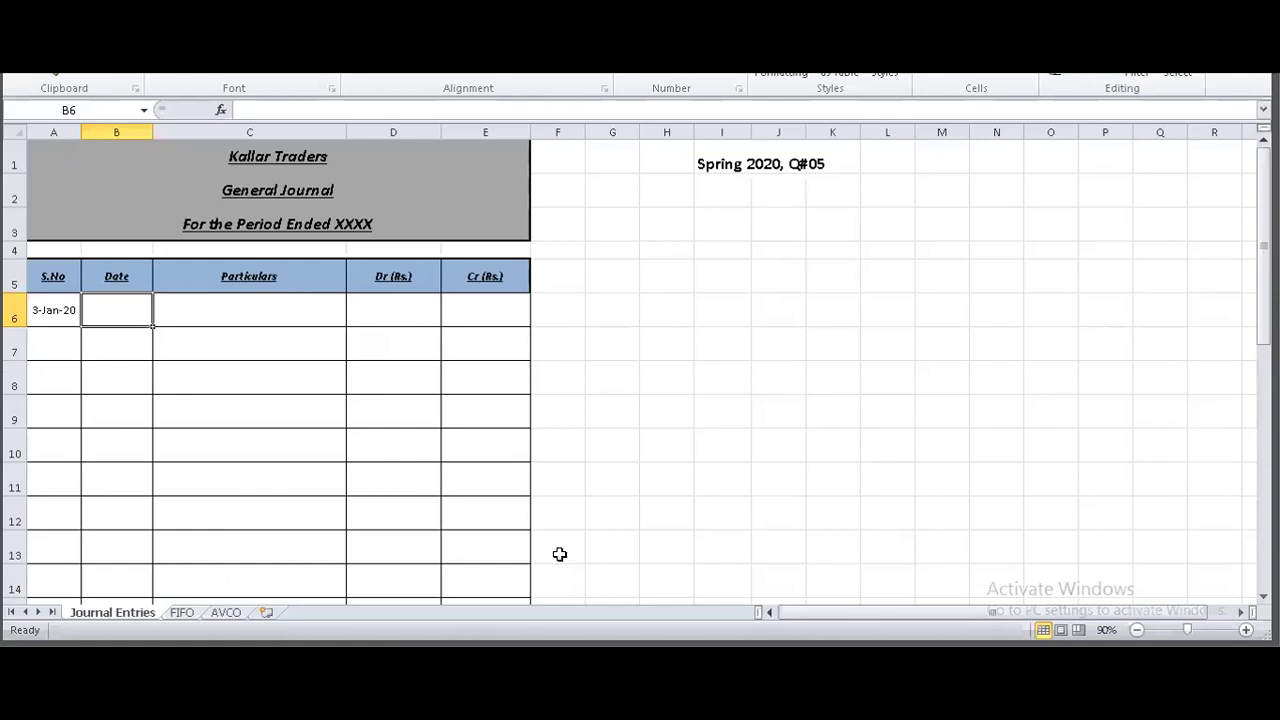
Enter serial number 1 in A6 of the journal and give the cell the General number format.
key(Left)
text(1)
key(Tab)
key(Left)
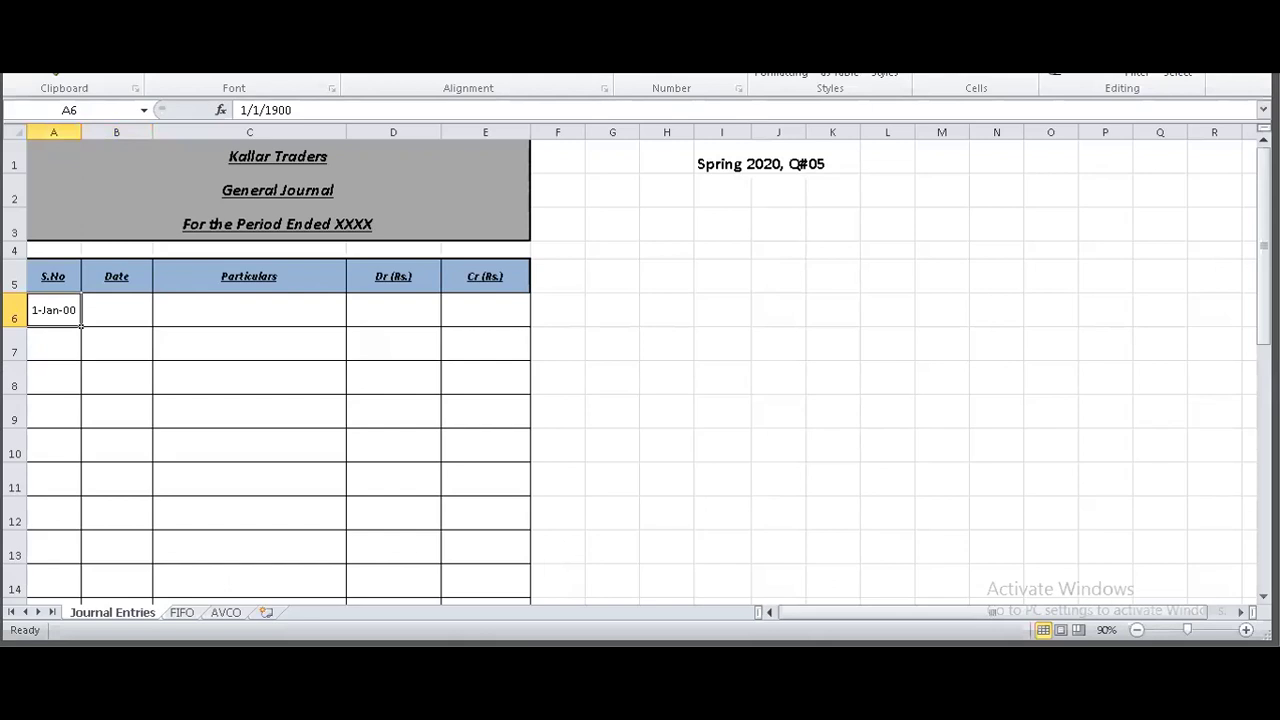
key(ctrl+shift+asciitilde)
key(Tab)
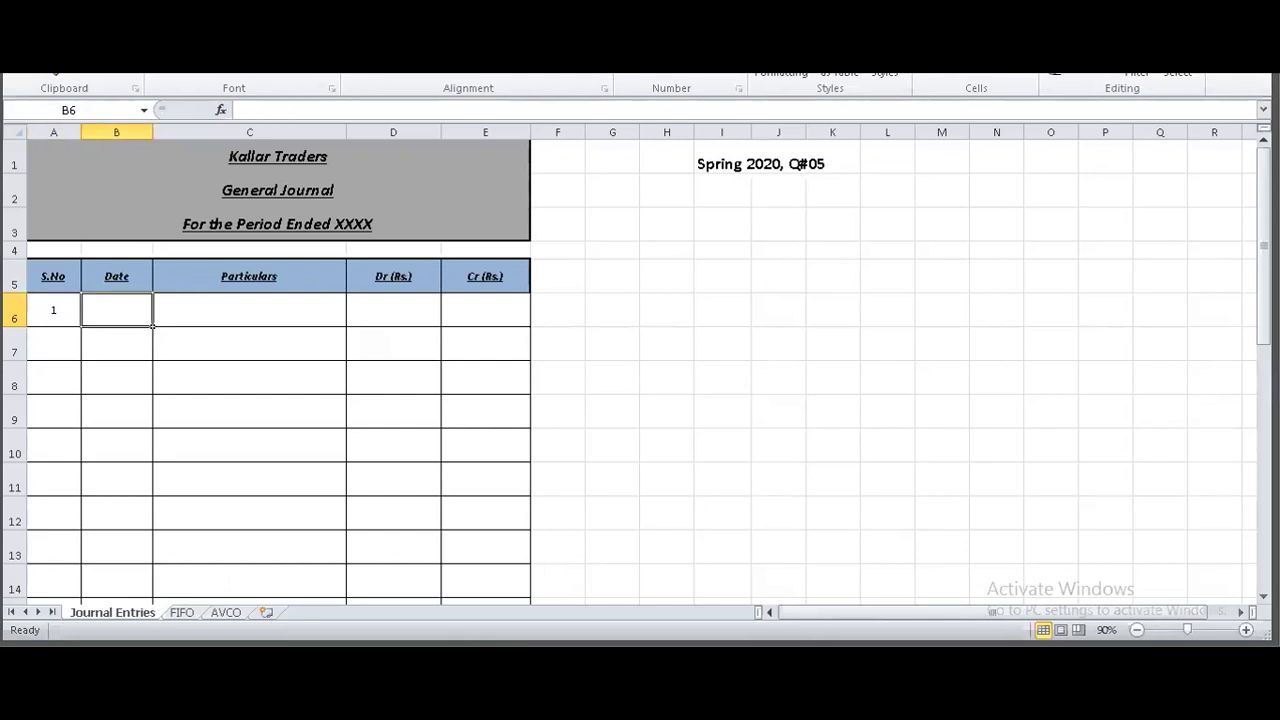
Date the first journal entry 3-Jan-2020 in B6 and enter Inventory A/C as its particulars in C6.
text(3-Jan-2020)
key(Tab)
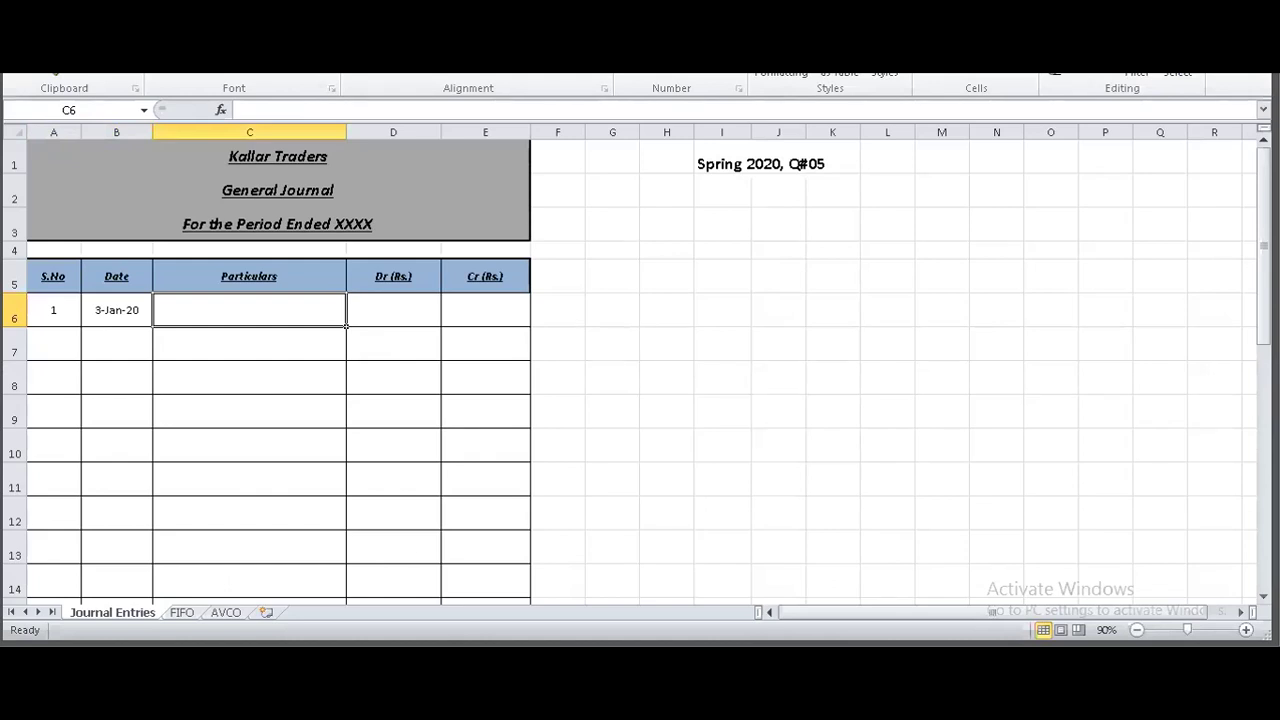
text(In)
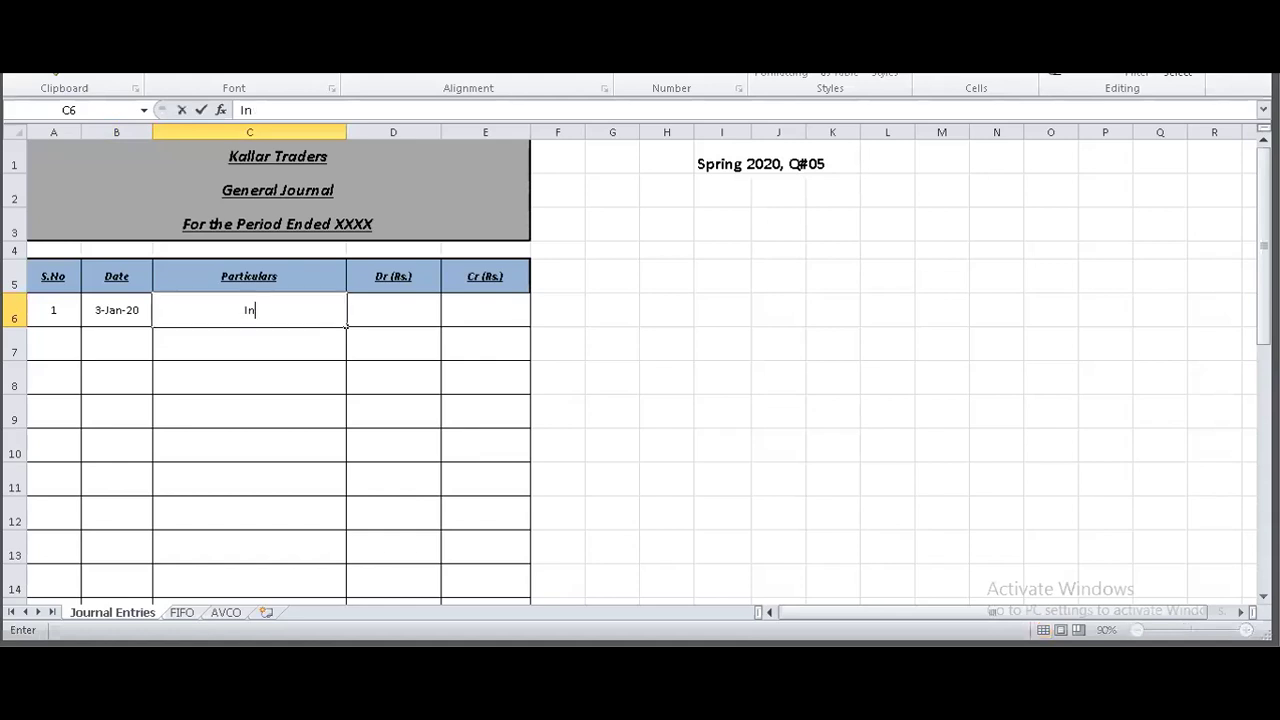
text(ventory A/C)
key(Tab)
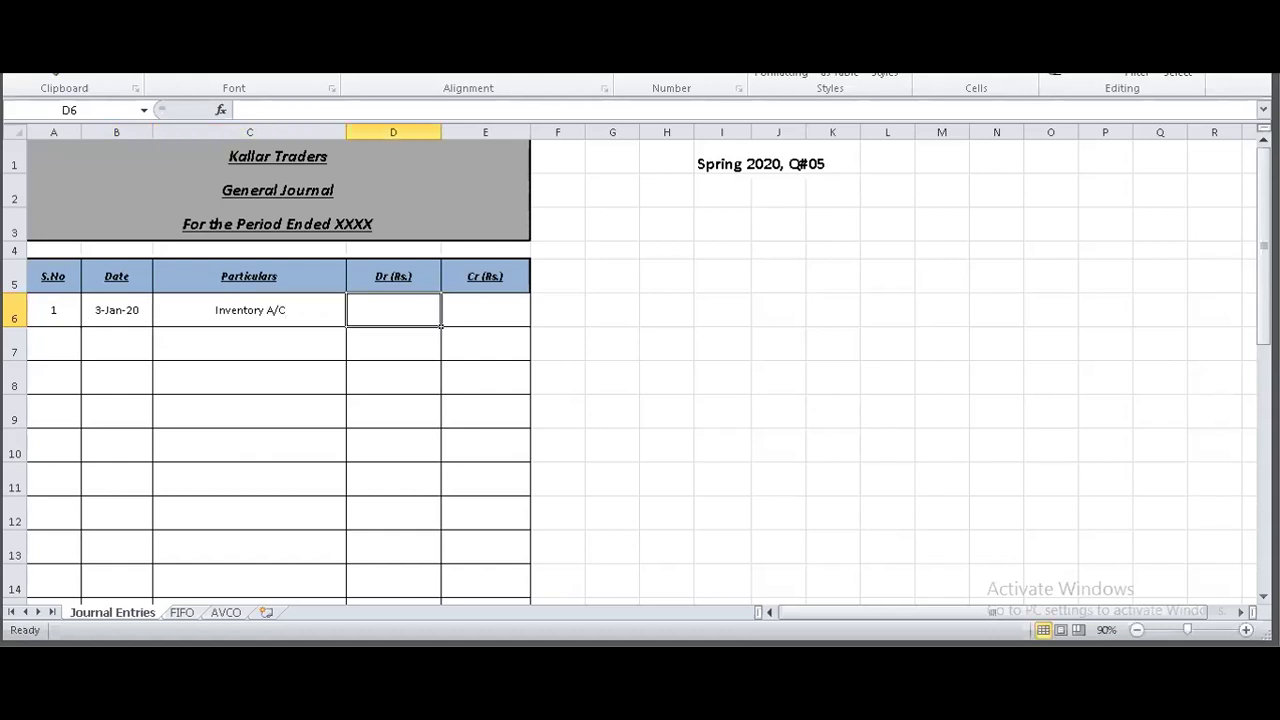
Debit Inventory A/C with the 3 January purchase total from the FIFO sheet, entering 171000 in D6.
key(alt+Tab)
key(alt+Tab)
key(ctrl+Page_Down)
key(Up)
key(Right)
key(Right)
key(Right)
key(Right)
key(Right)
key(Right)
key(Down)
key(Left)
key(Left)
key(Left)
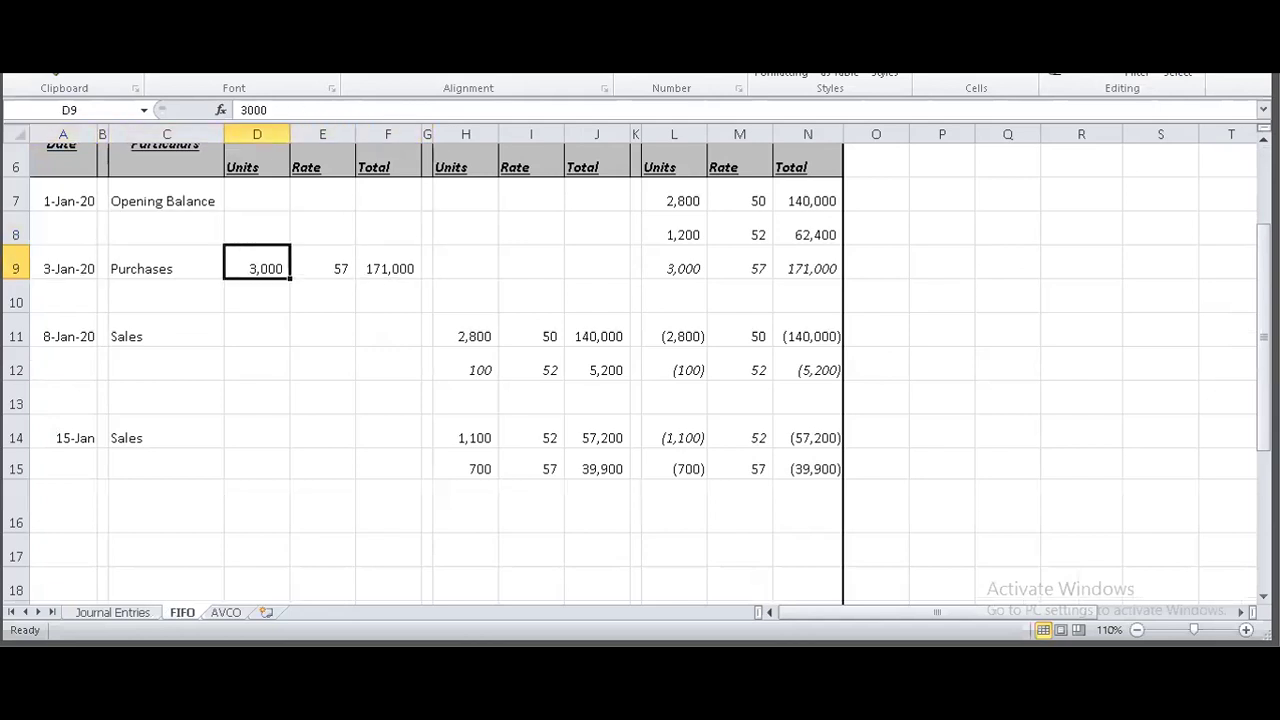
key(Right)
key(Right)
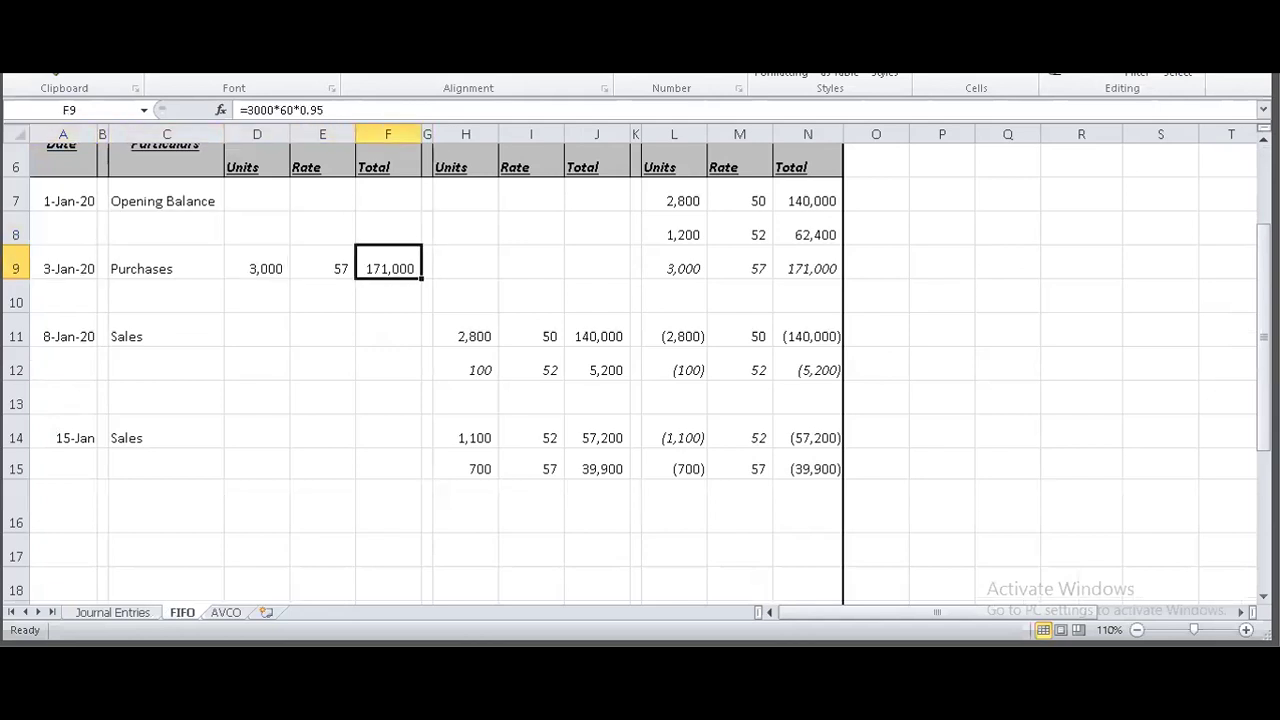
key(ctrl+Page_Up)
text(171000)
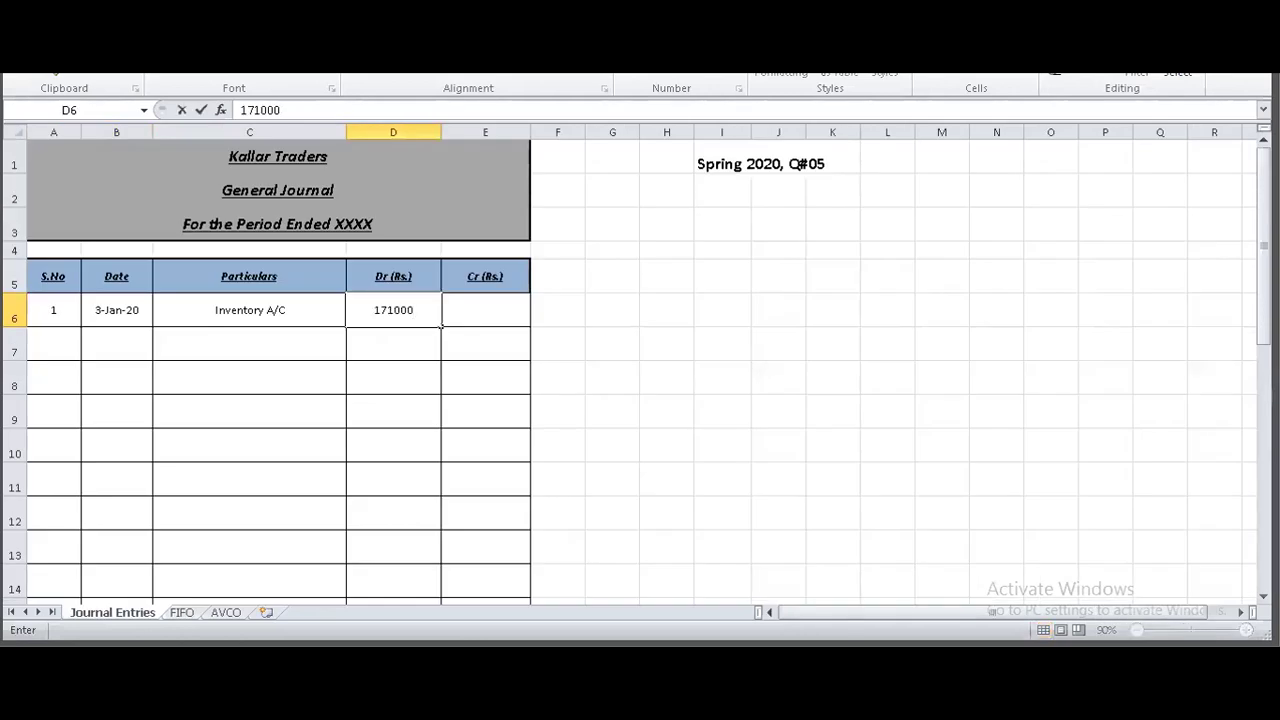
key(BackSpace)
text(0)
key(Return)
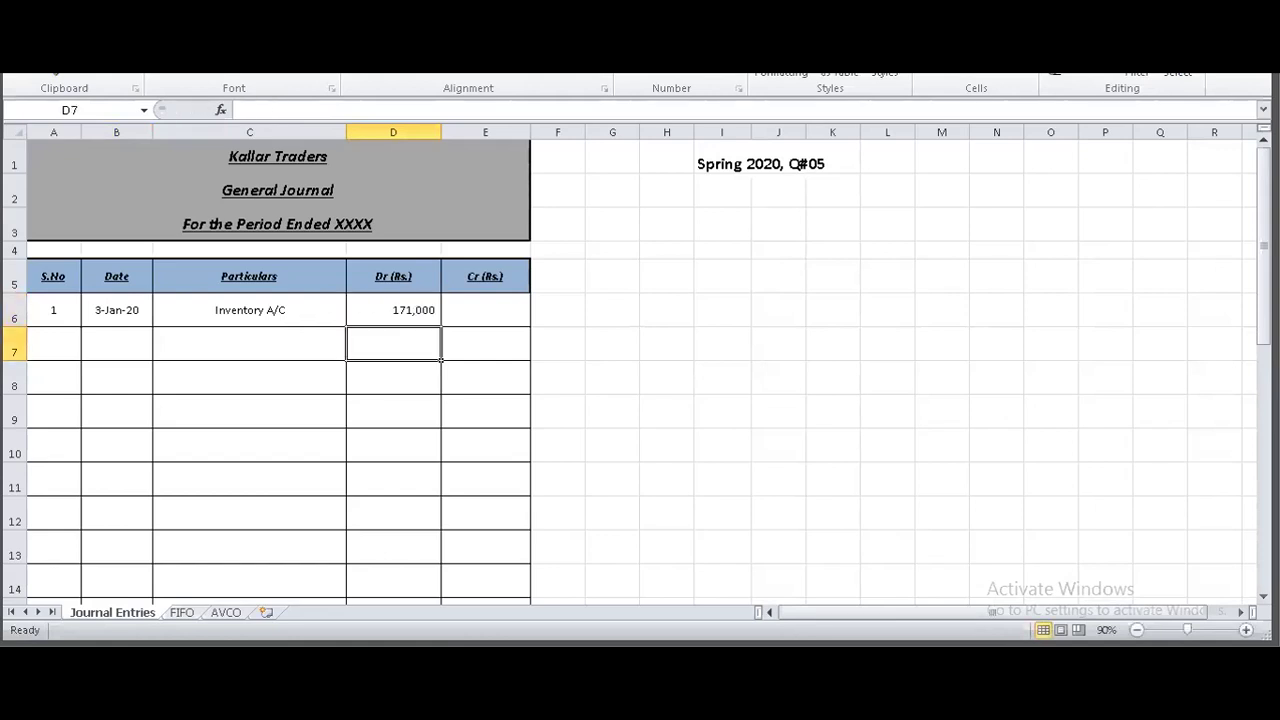
Enter Cash A/C in C7 and credit it in E7 with a formula referring to the debit in D6.
click(249, 343)
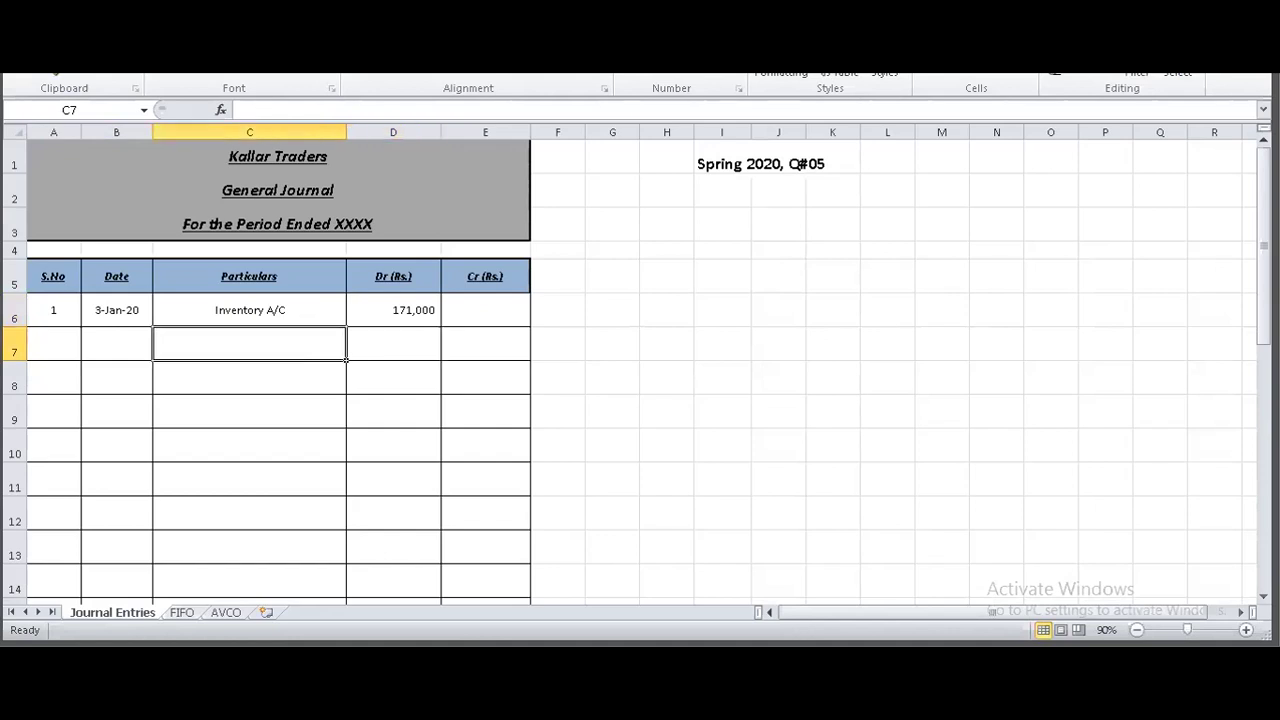
key(alt+Tab)
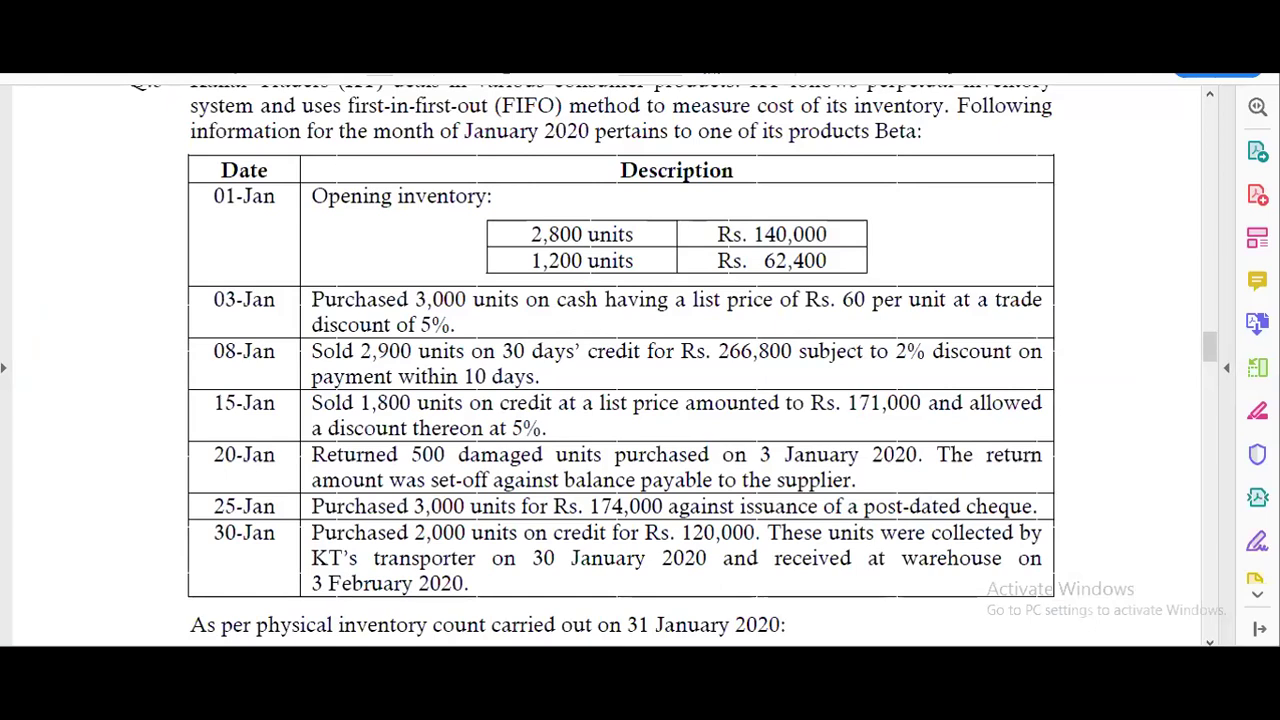
key(alt+Tab)
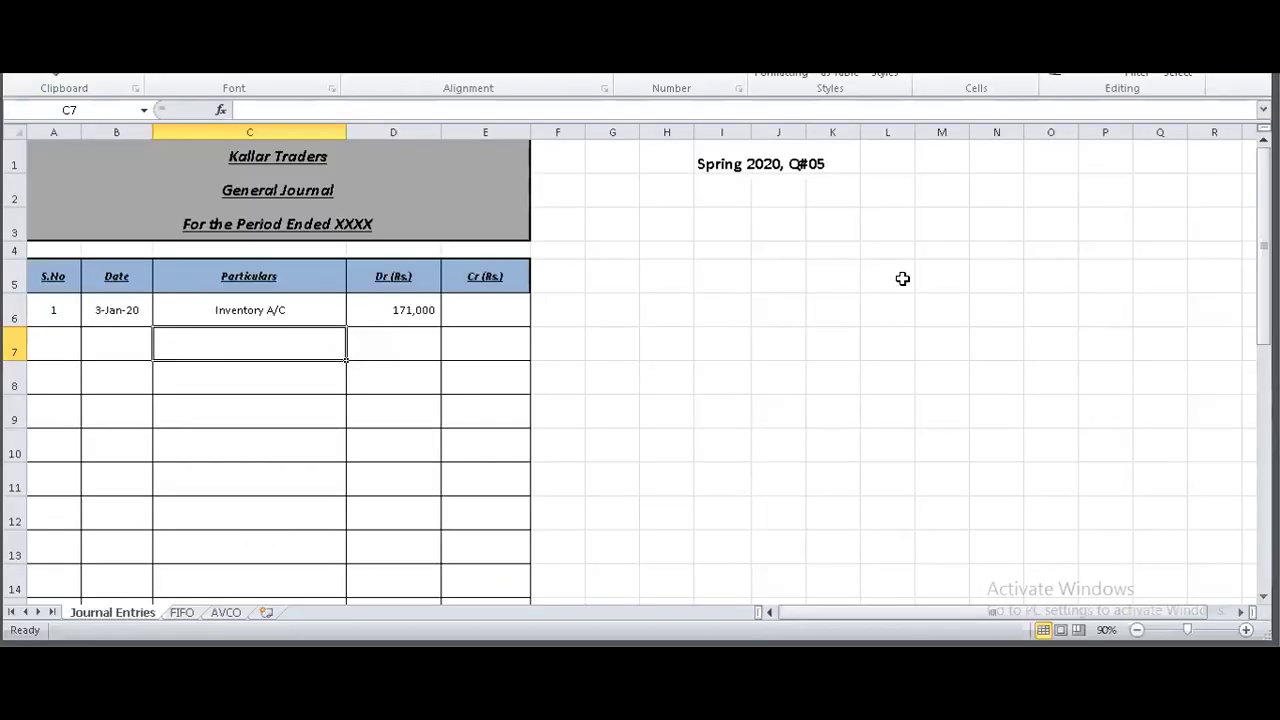
text(C)
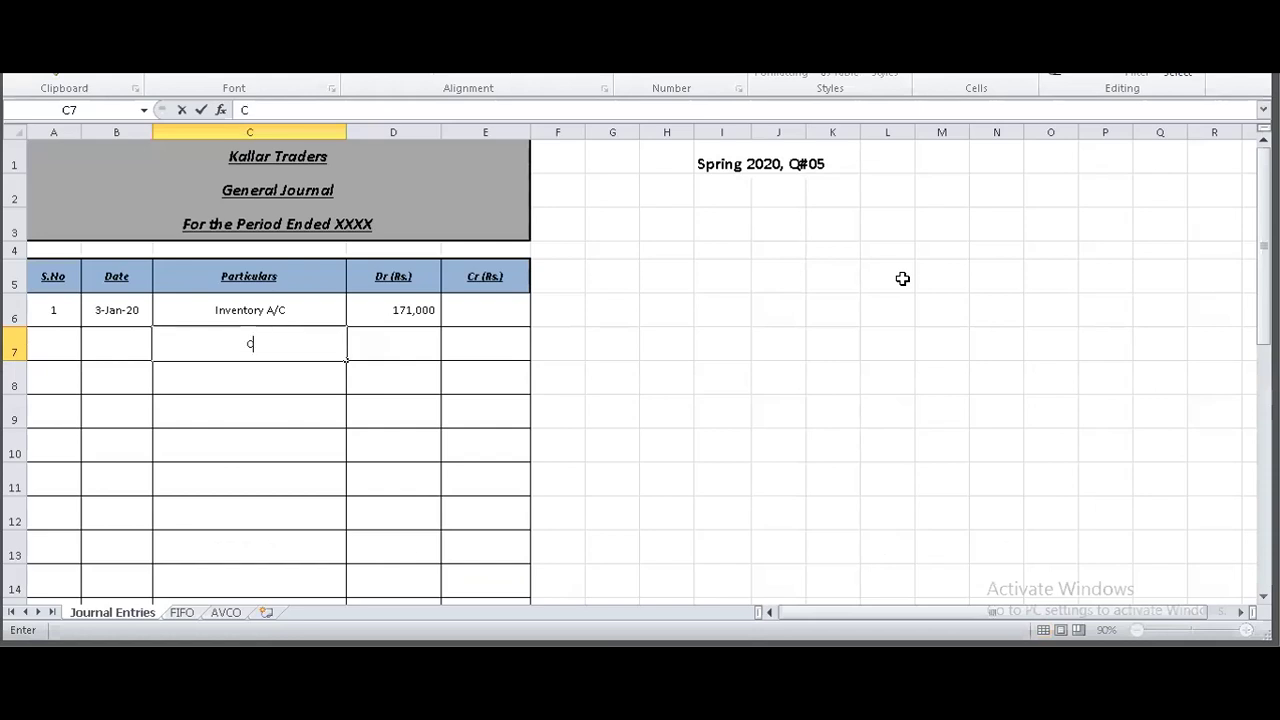
text(ash A/C)
key(Tab)
key(Tab)
text(=)
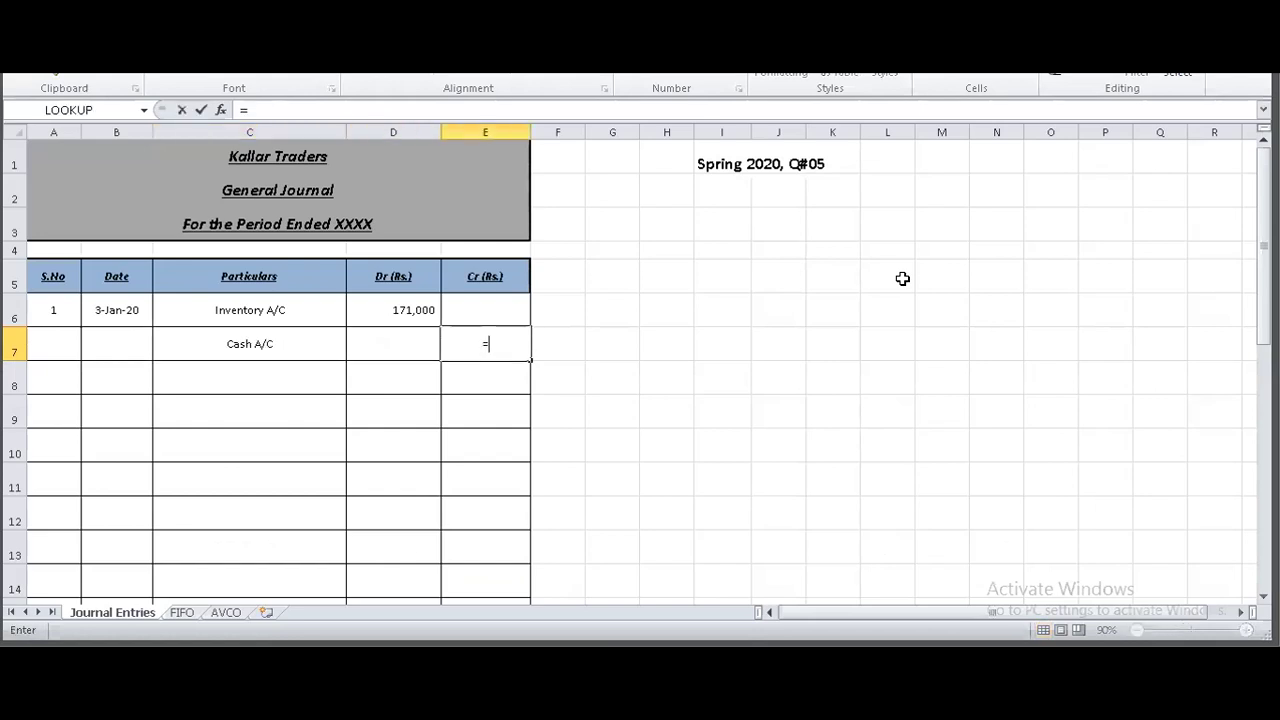
key(Left)
key(Up)
key(Return)
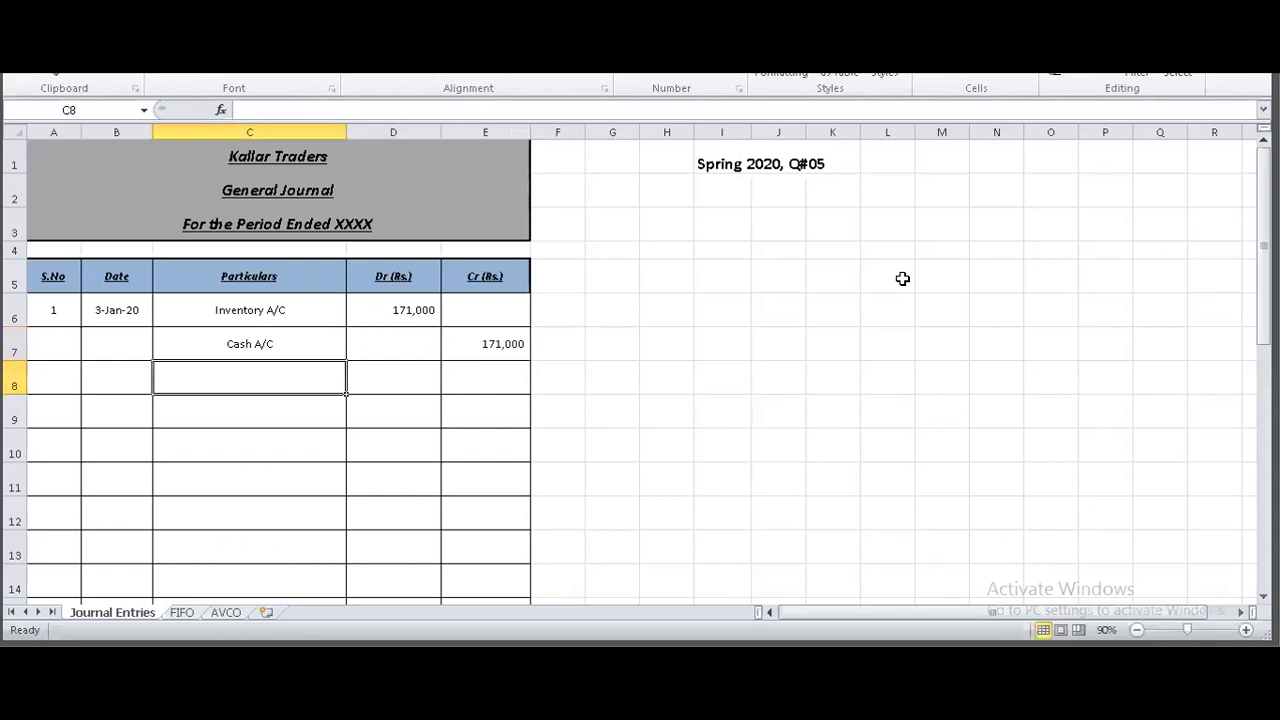